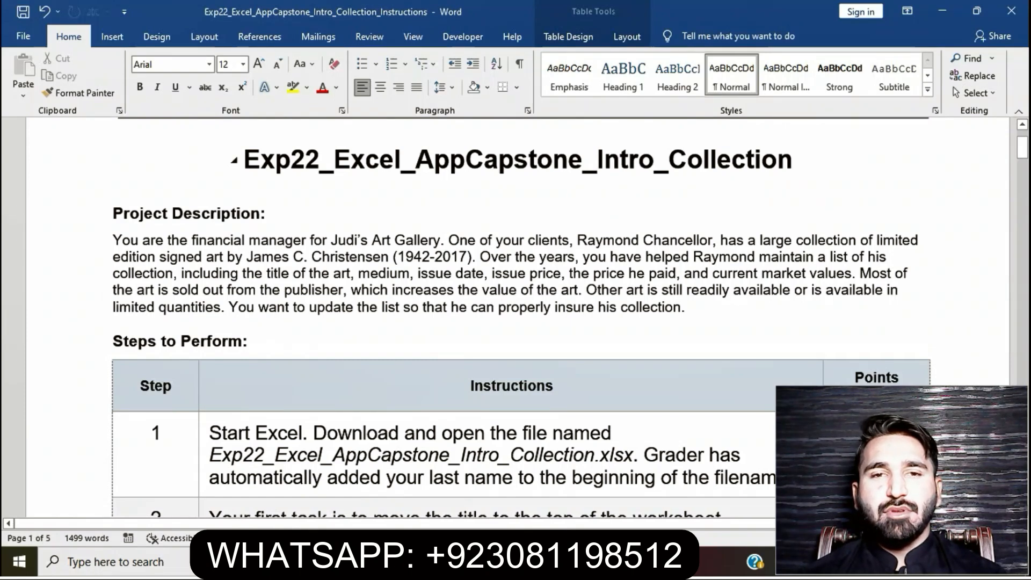
Highlight the document heading Exp22_Excel_AppCapstone_Intro_Collection in yellow.
left_click_drag(245, 160, 806, 159)
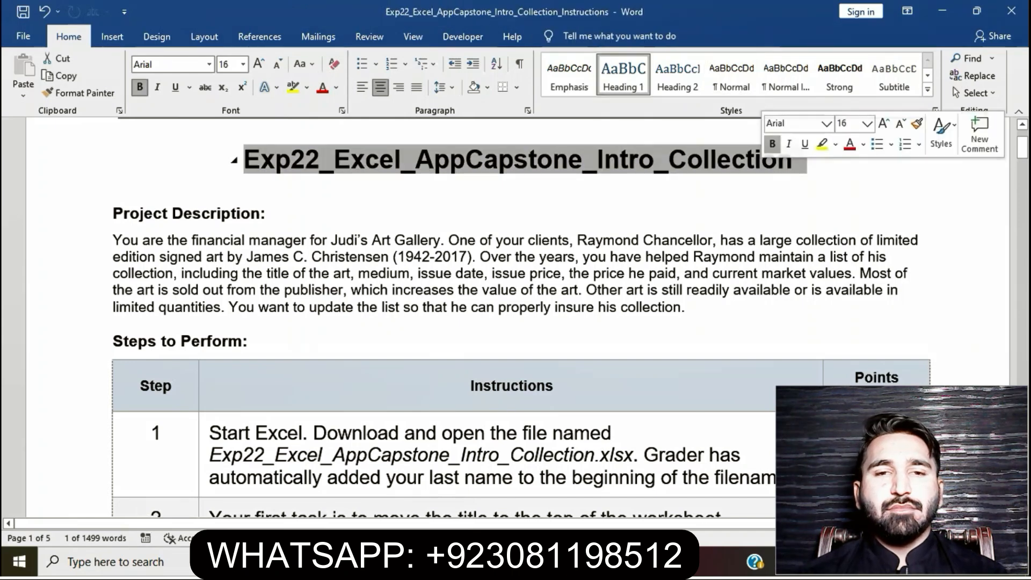
left_click(822, 144)
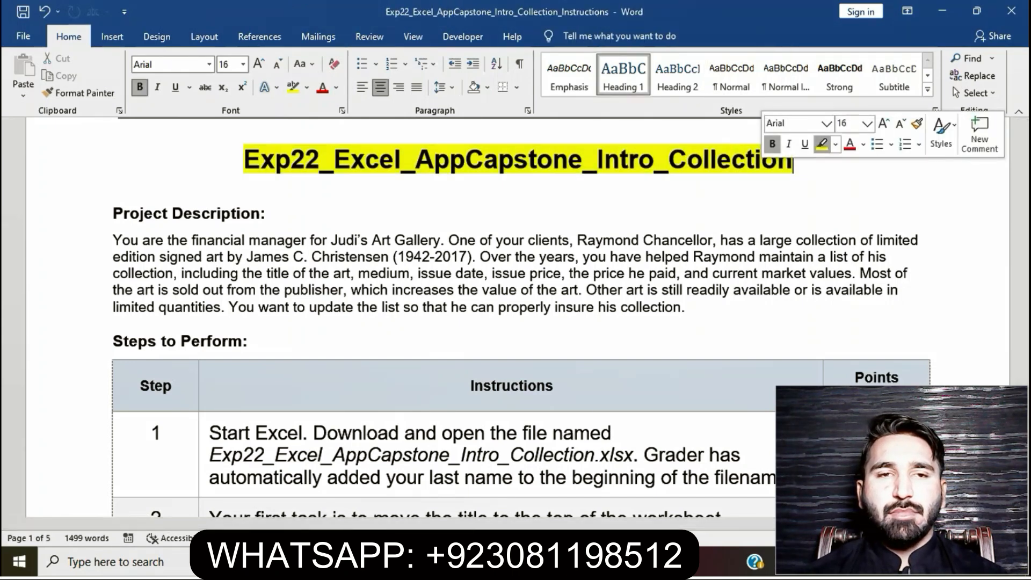
left_click(266, 213)
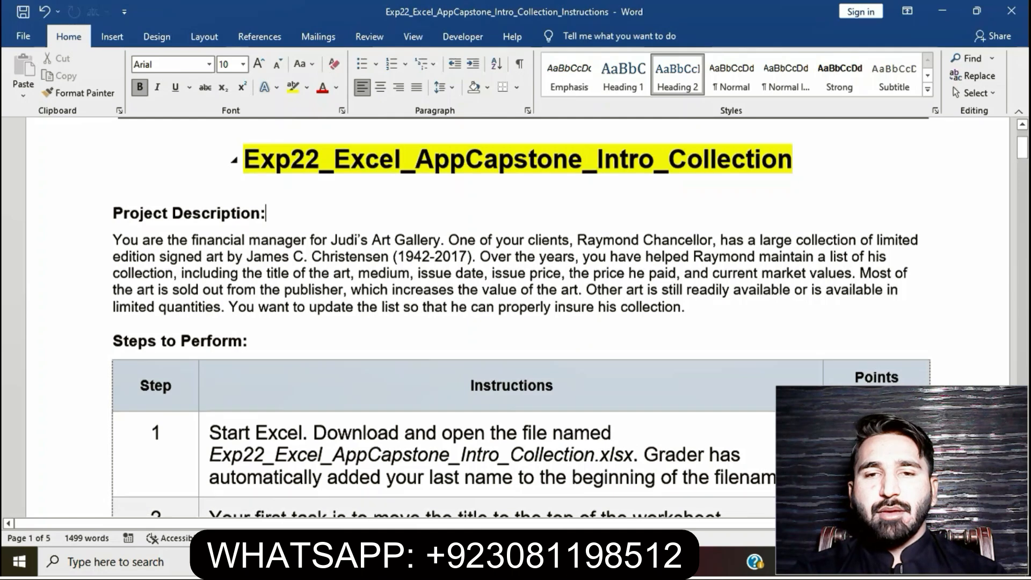
Highlight the full instruction text of step 1 in the steps table in yellow.
scroll(249, 156, "down", 2)
scroll(516, 317, "down", 4)
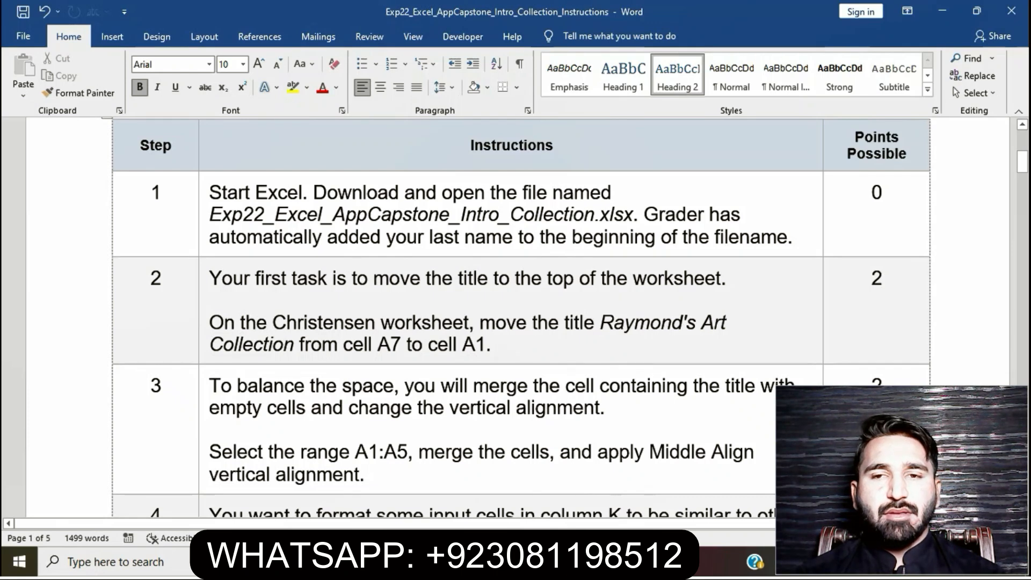
left_click(210, 193)
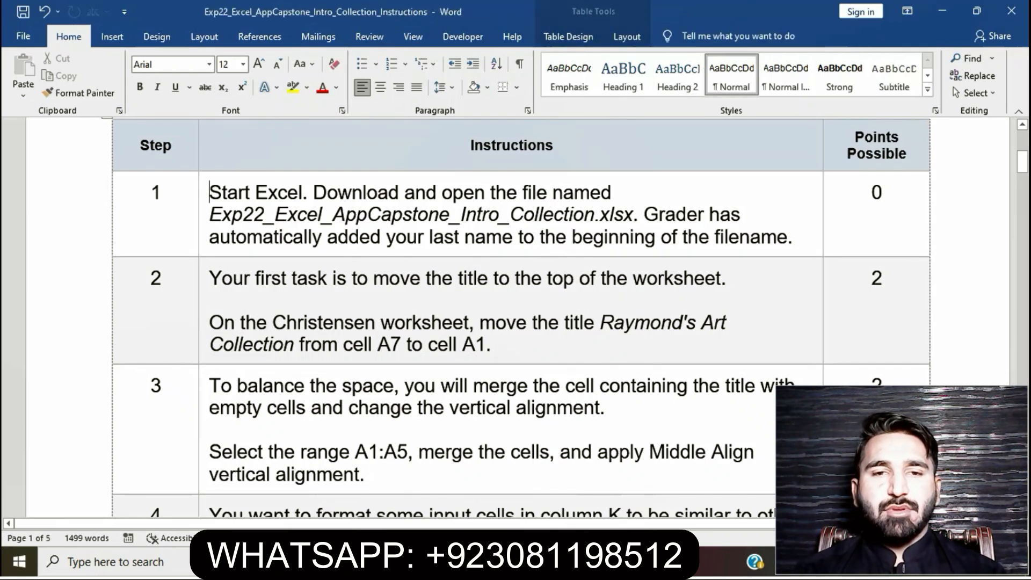
triple_click(209, 193)
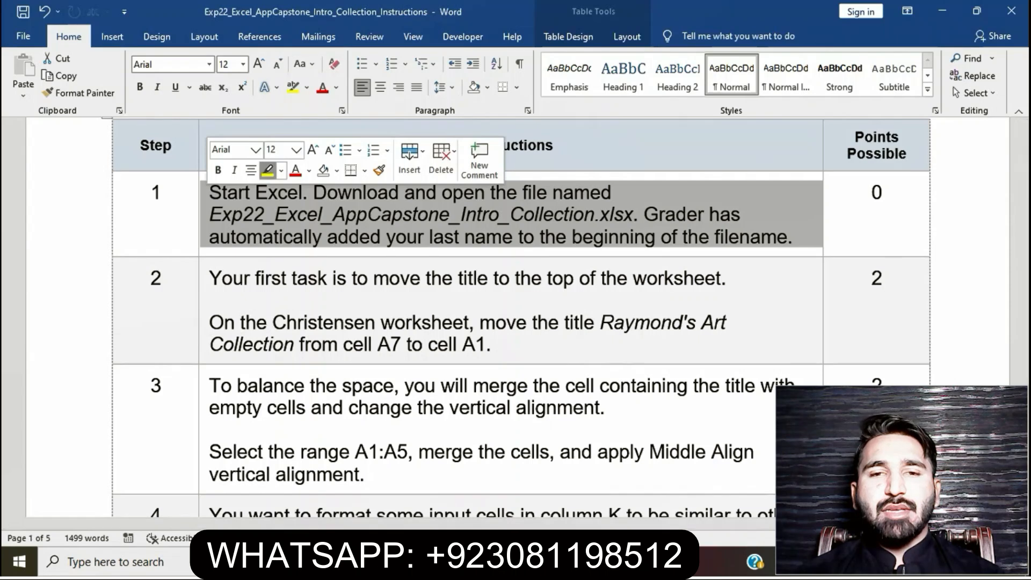
left_click(268, 171)
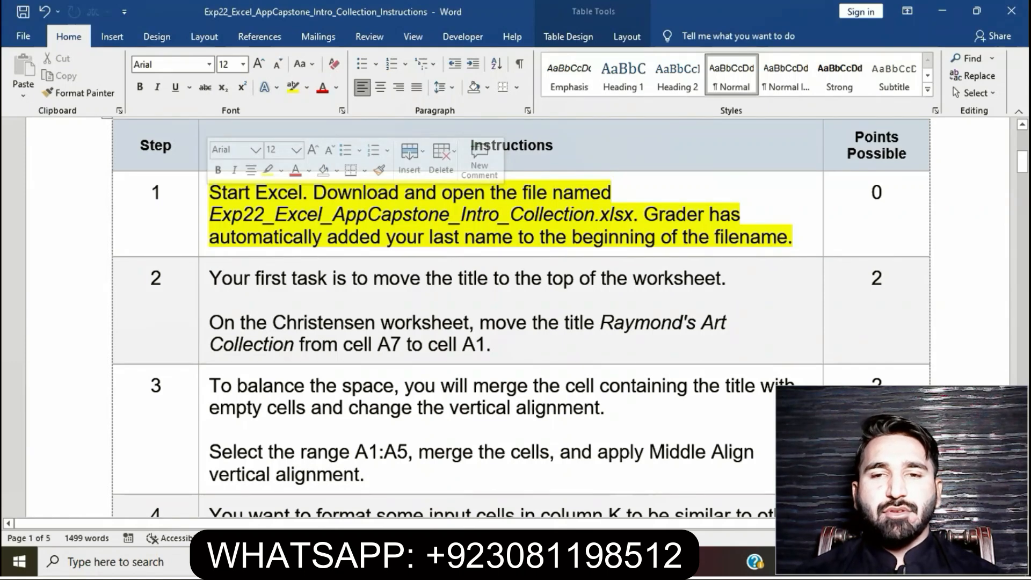
left_click(299, 214)
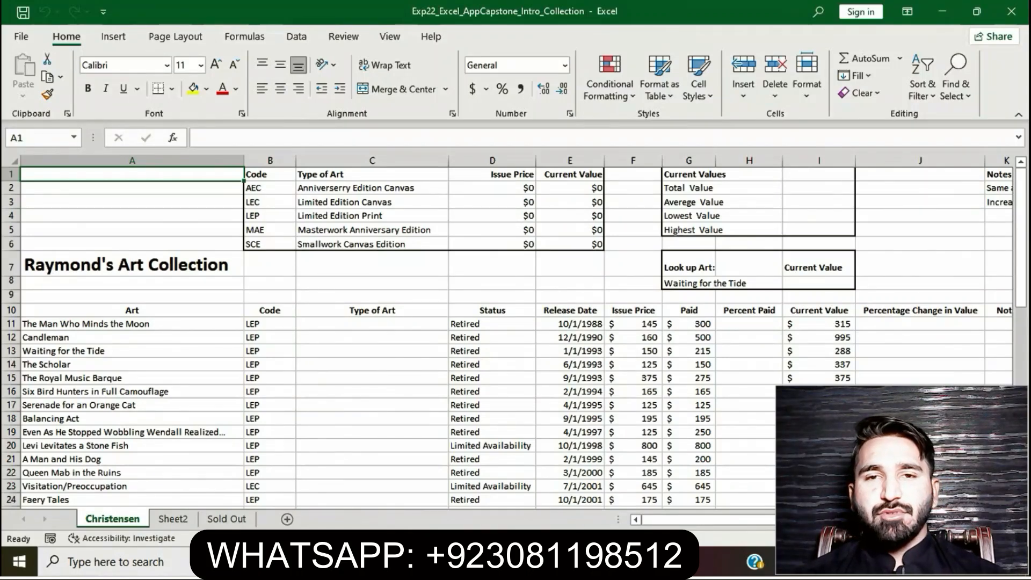
Look over the Sheet2 and Sold Out worksheets in the Excel workbook, then return to the Christensen worksheet.
left_click(173, 519)
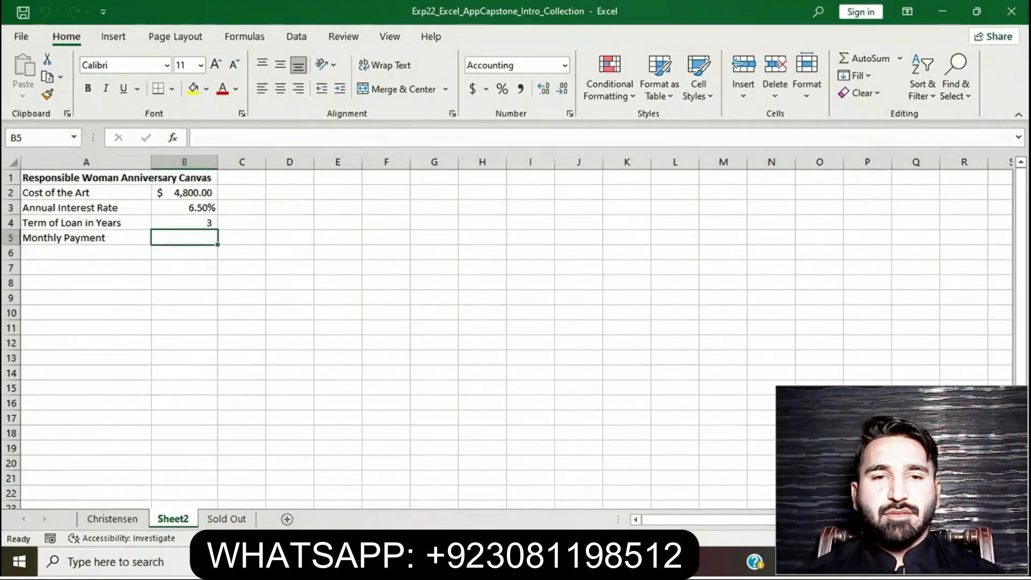
left_click(226, 519)
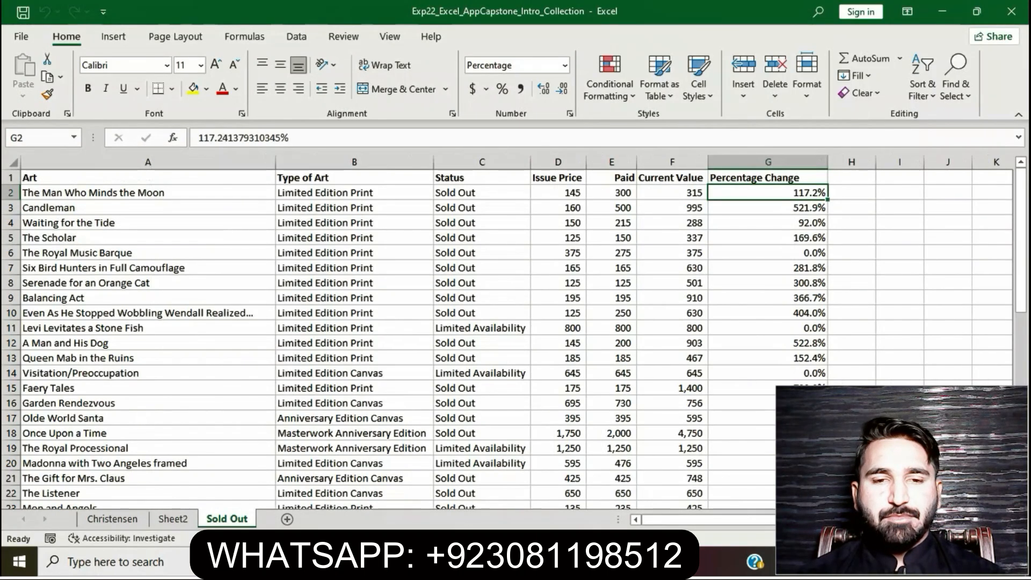
left_click(112, 519)
Switch to the Word instructions, clear the highlight from step 1 and highlight the step 2 text in yellow.
key("alt+Tab")
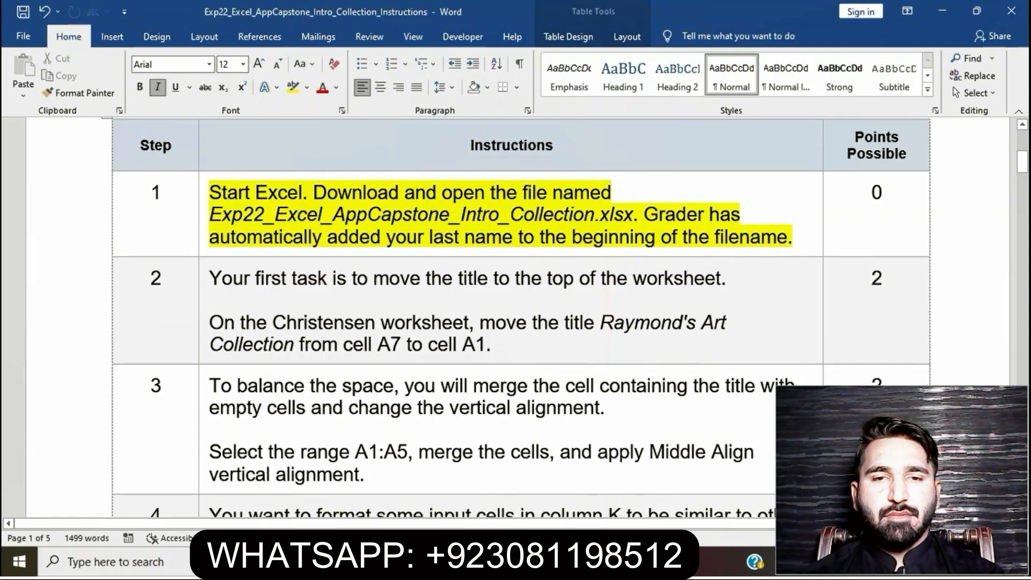
left_click(210, 192)
left_click(204, 194)
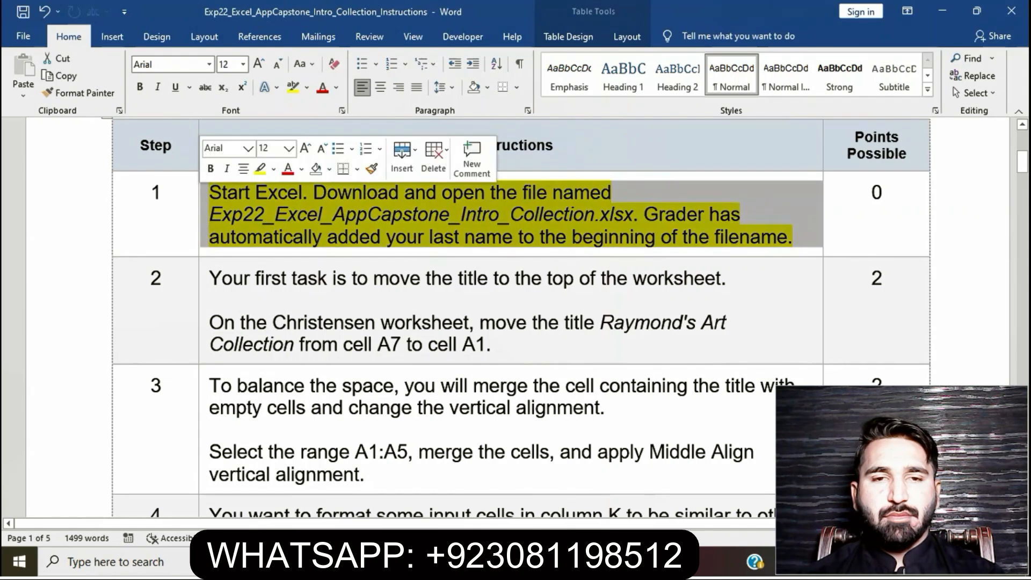
left_click(261, 168)
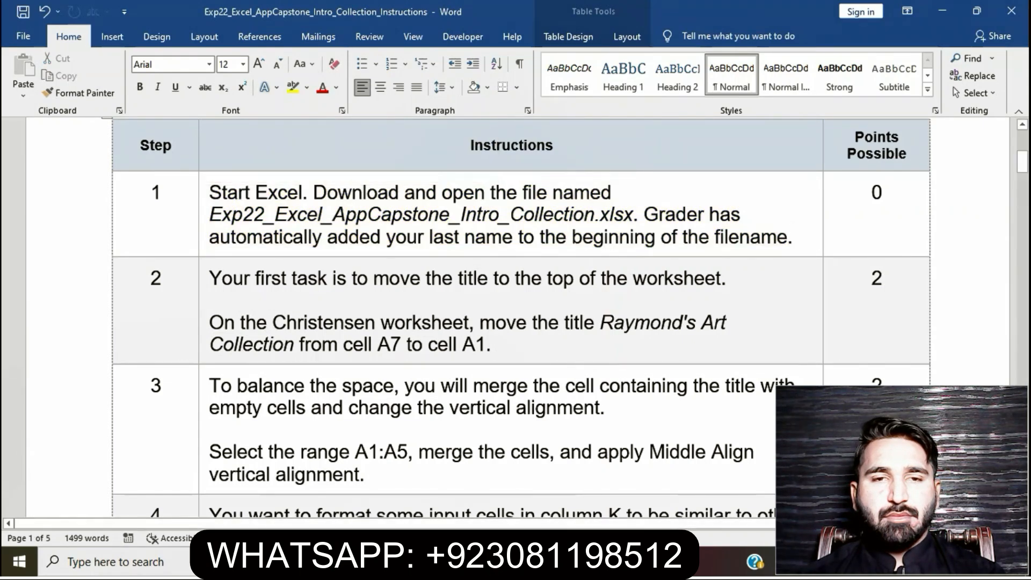
left_click(276, 214)
scroll(276, 214, "down", 3)
left_click(204, 150)
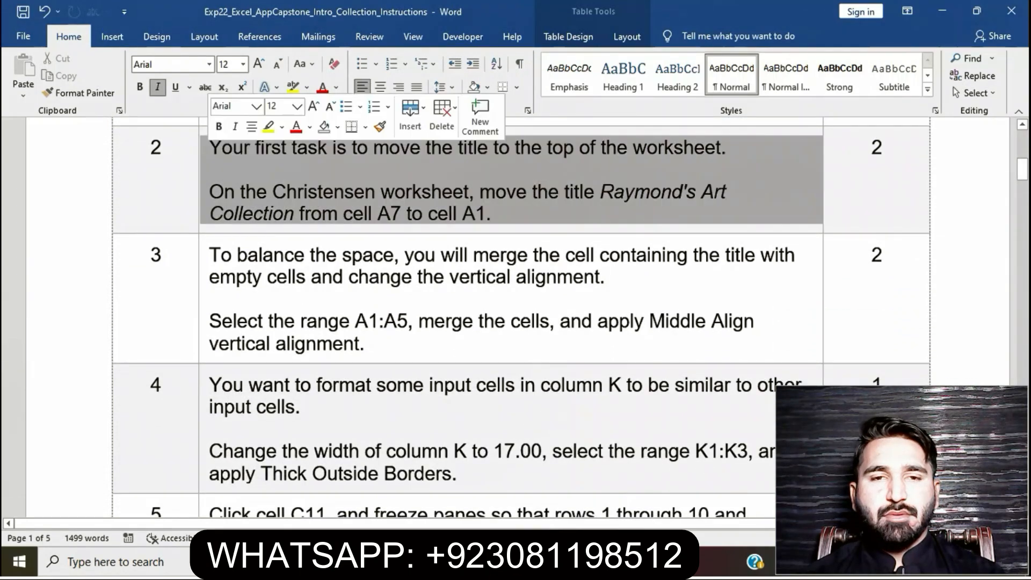
left_click(269, 128)
left_click(298, 192)
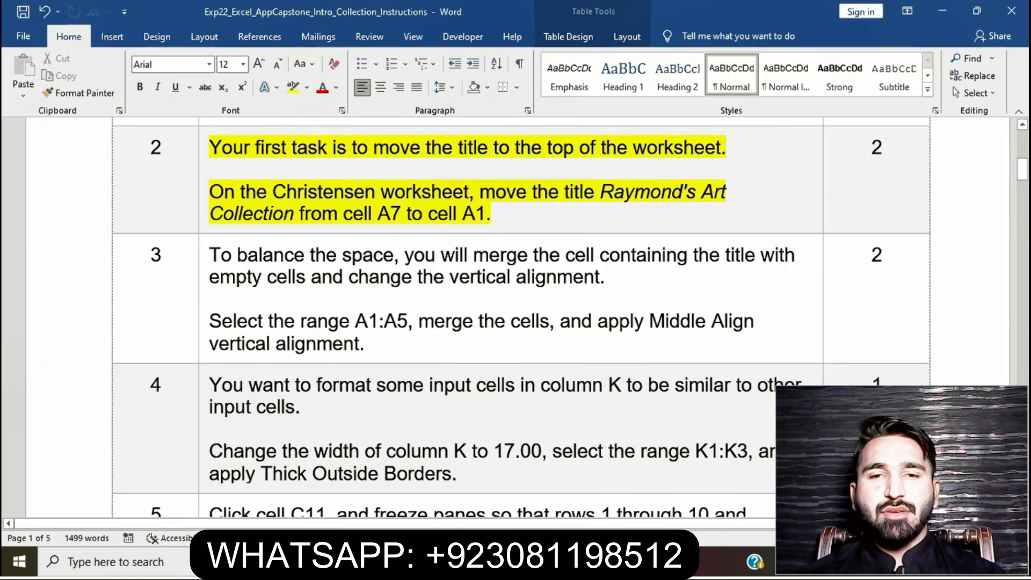
Following step 2, switch to Excel and move the art collection title from cell A7 to cell A1 on the Christensen worksheet.
left_click_drag(209, 192, 469, 192)
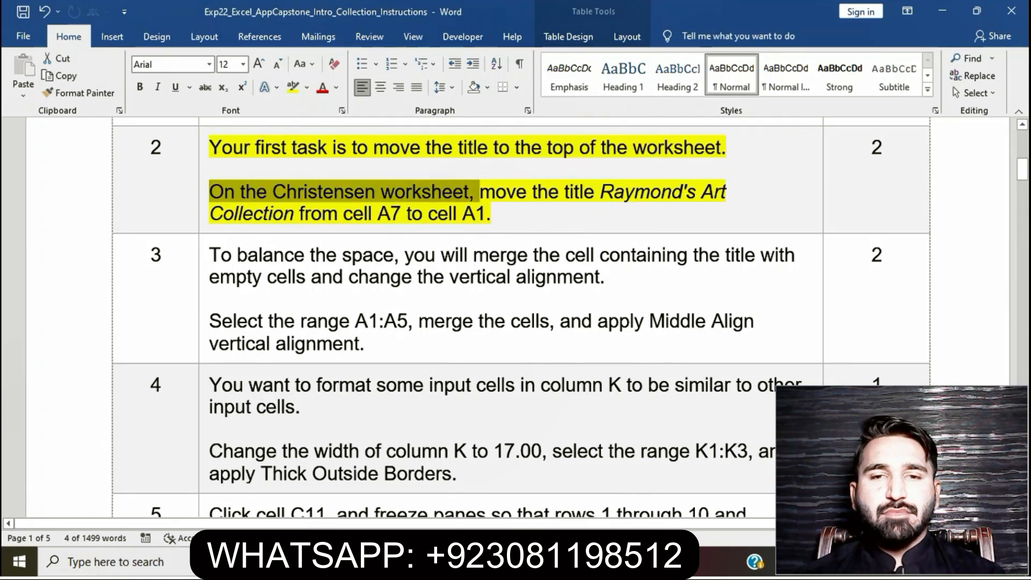
key("alt+Tab")
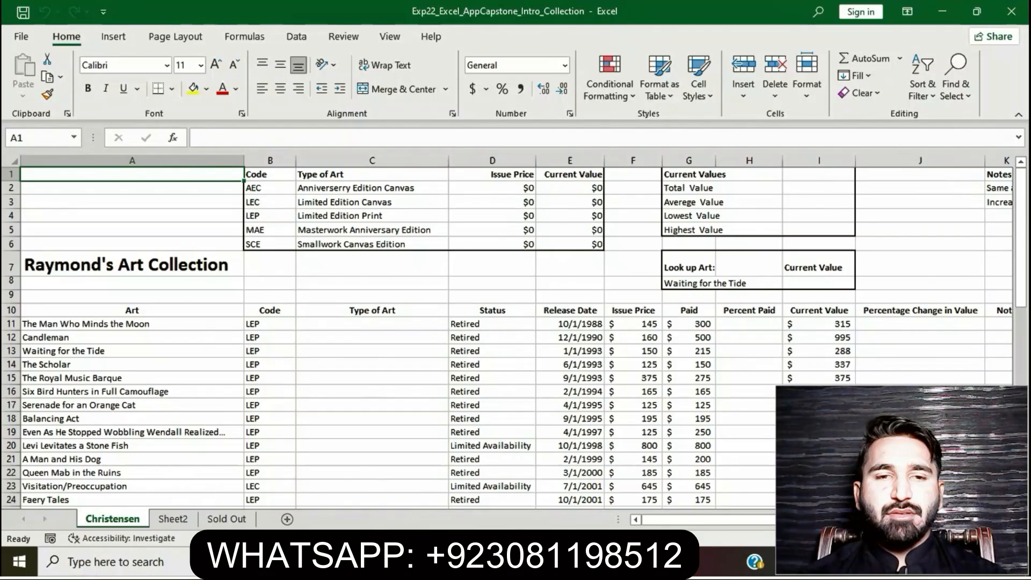
key("alt+Tab")
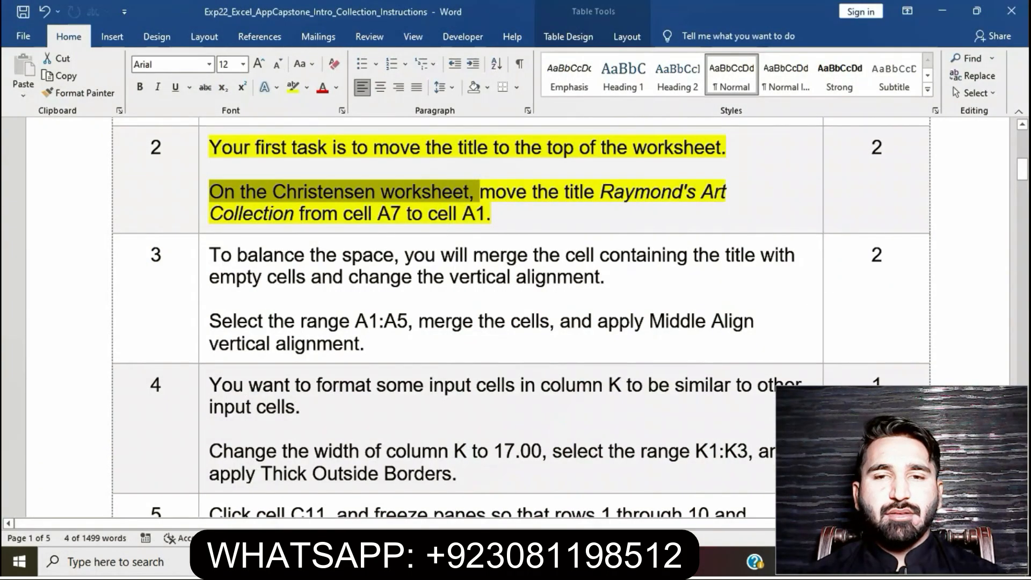
left_click_drag(483, 192, 491, 214)
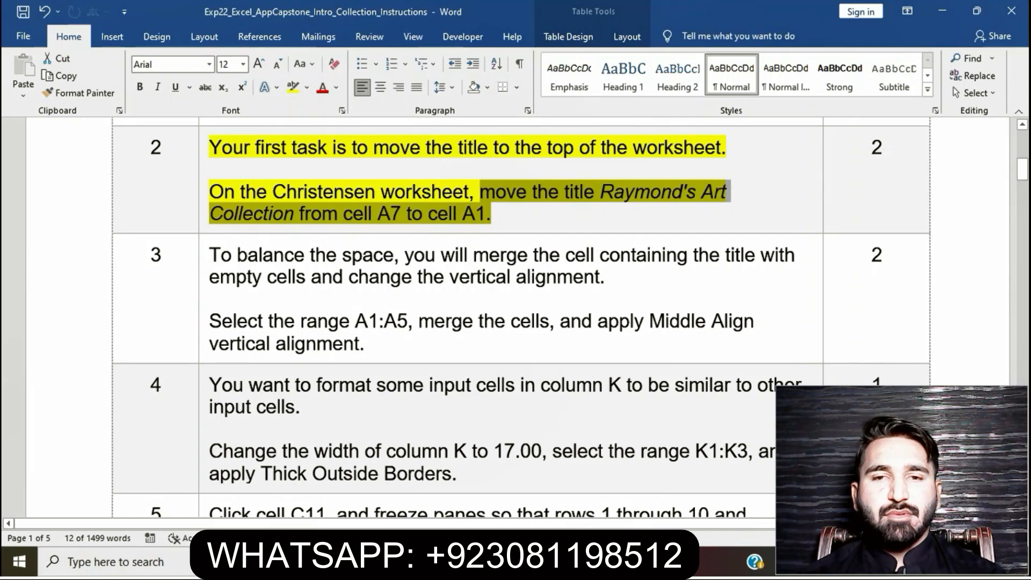
key("alt+Tab")
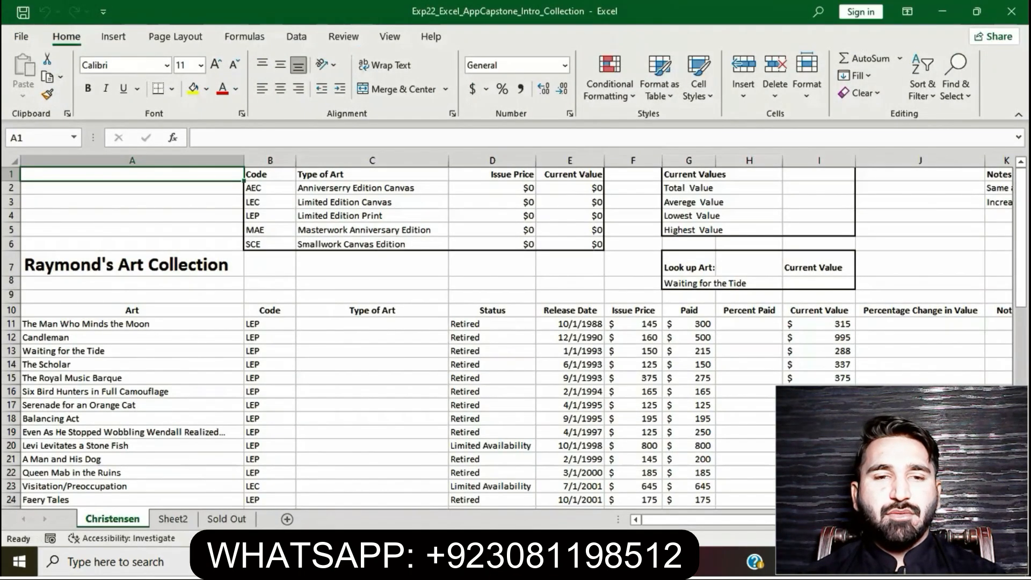
left_click(132, 265)
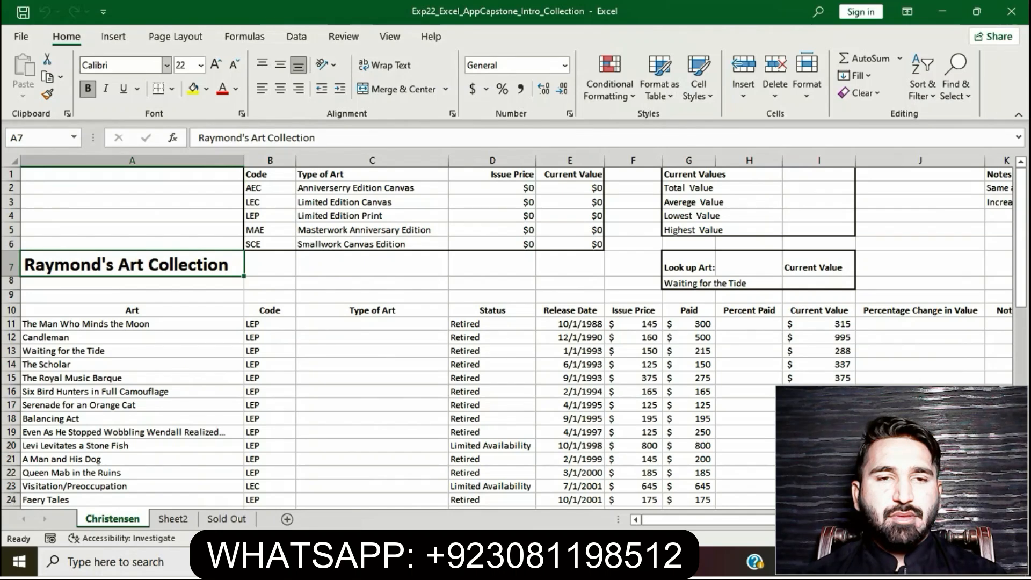
left_click(47, 59)
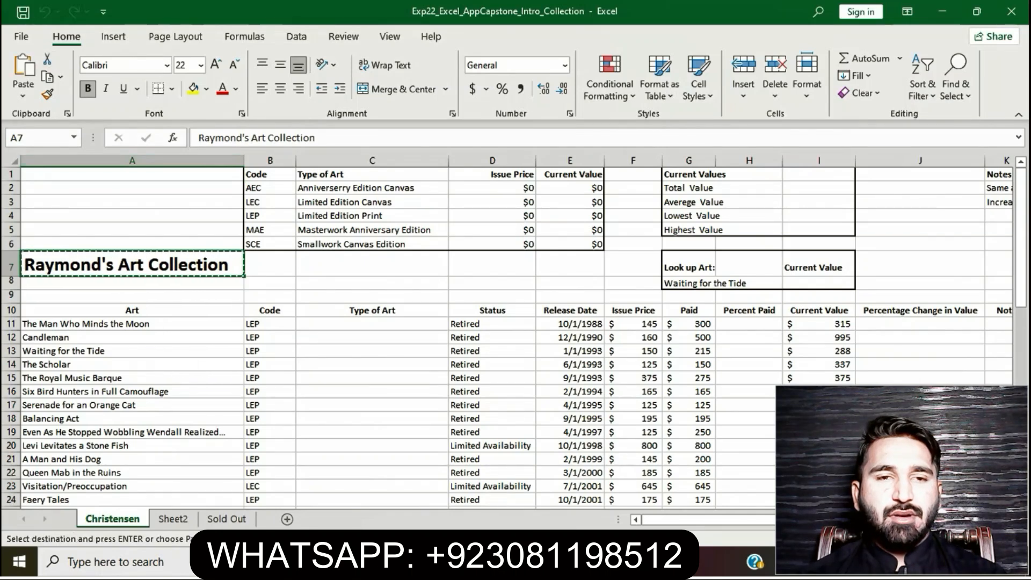
left_click(132, 174)
type("Raymond's Art Collection")
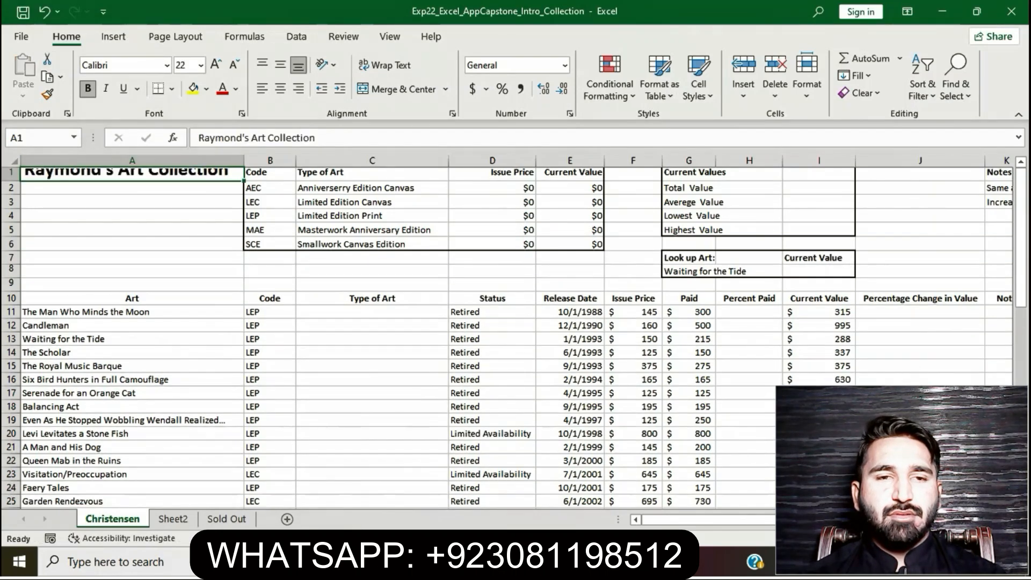
Switch to the Word instructions, clear the highlight from step 2 and highlight the step 3 text in yellow.
key("alt+Tab")
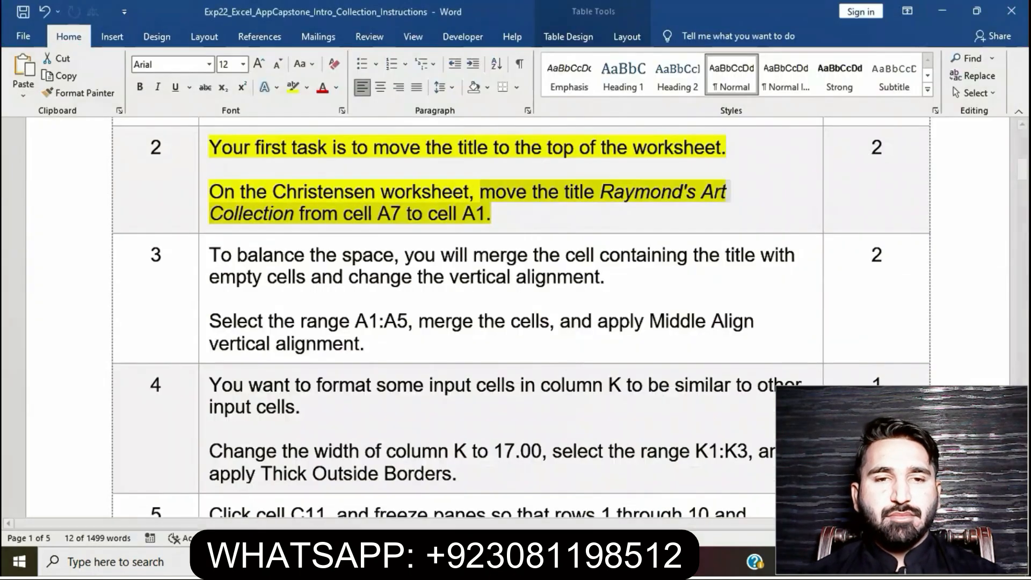
left_click(492, 213)
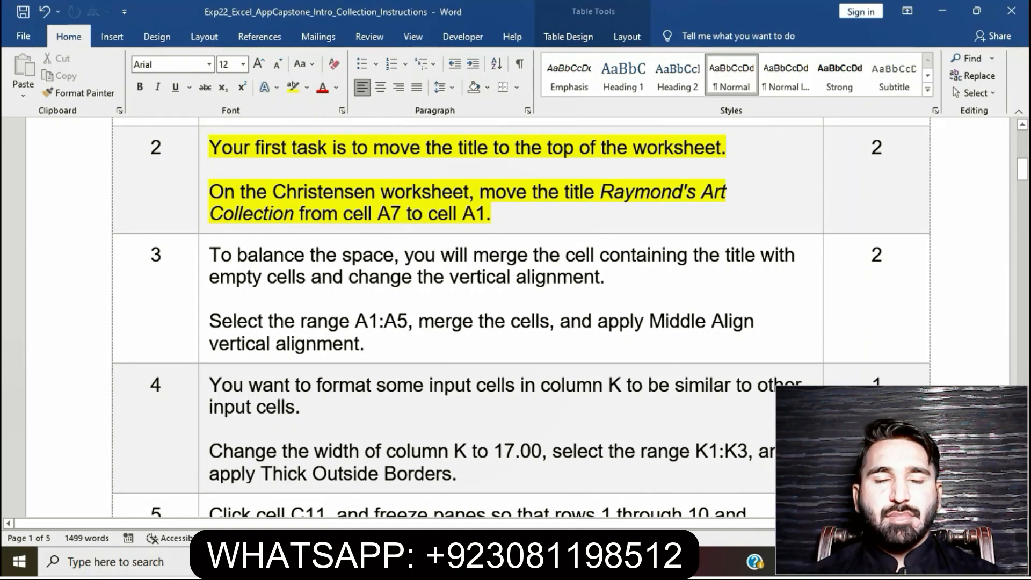
left_click(204, 148)
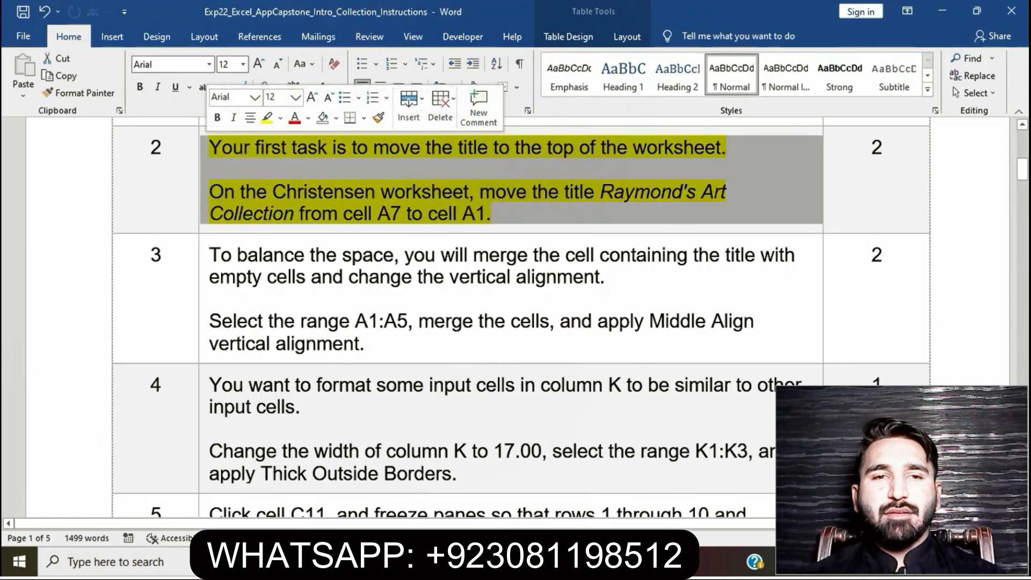
left_click(268, 118)
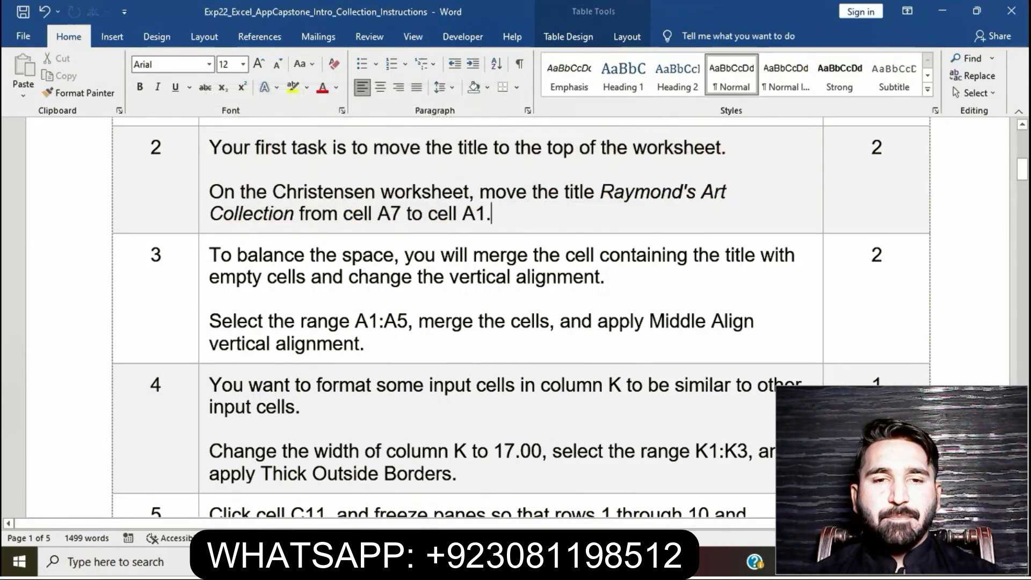
left_click(204, 264)
left_click(269, 234)
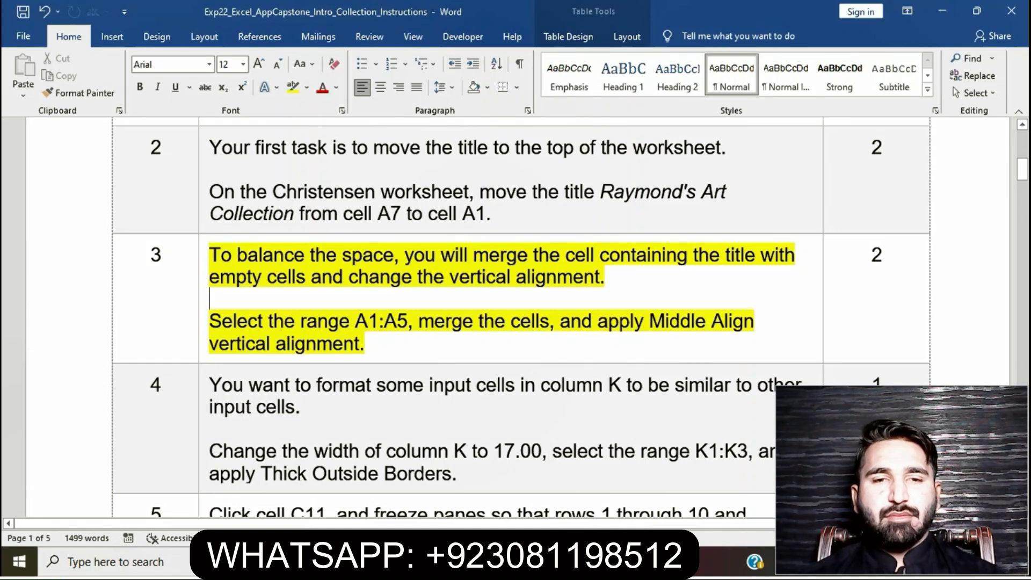
Following step 3, merge the range A1:A5 on the Christensen worksheet in Excel, using the Merge Cells option without centering.
left_click_drag(356, 322, 408, 321)
key("ctrl+c")
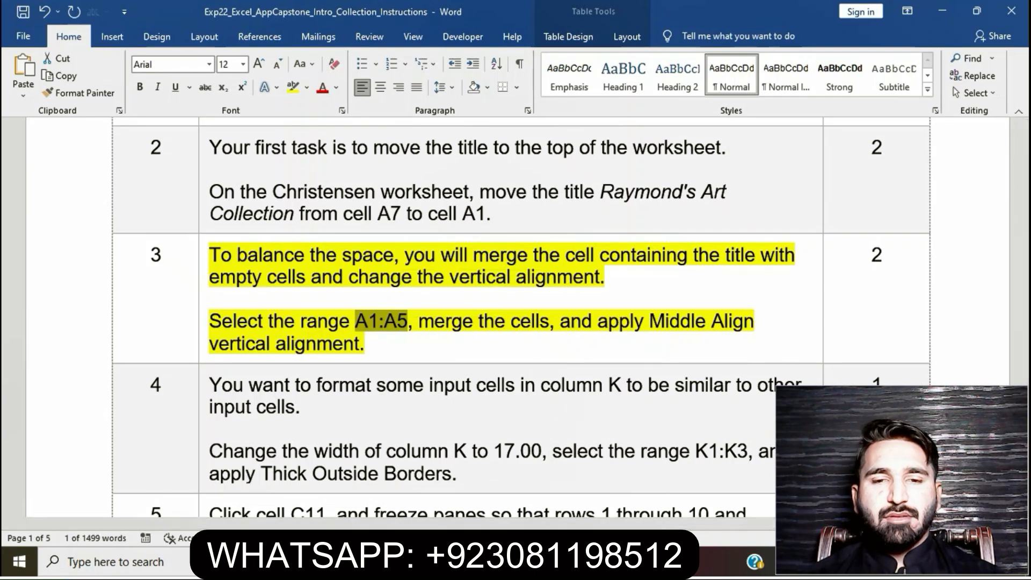
key("alt+Tab")
left_click(40, 138)
key("ctrl+v")
key("Return")
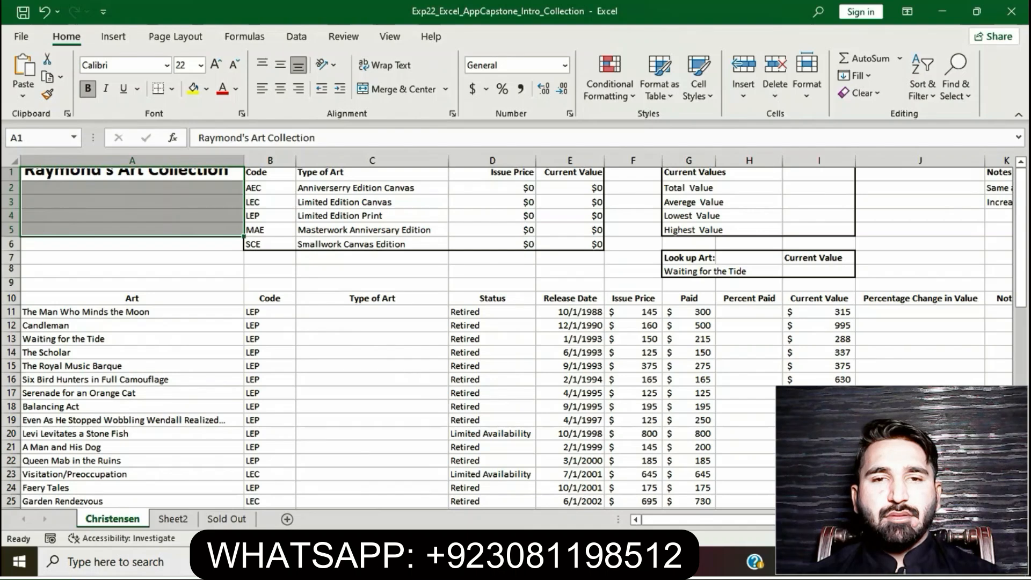
key("alt+Tab")
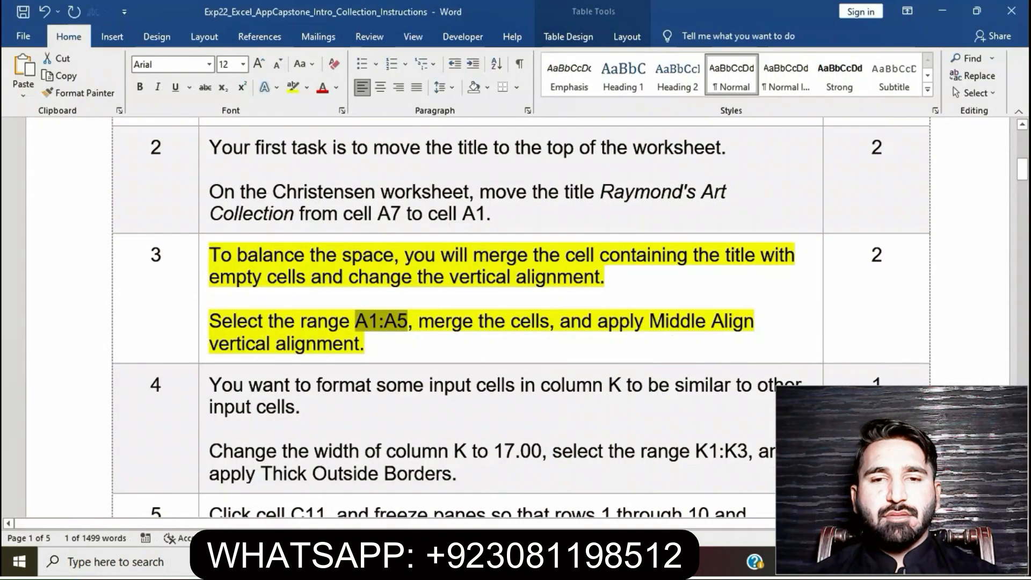
left_click_drag(419, 322, 549, 322)
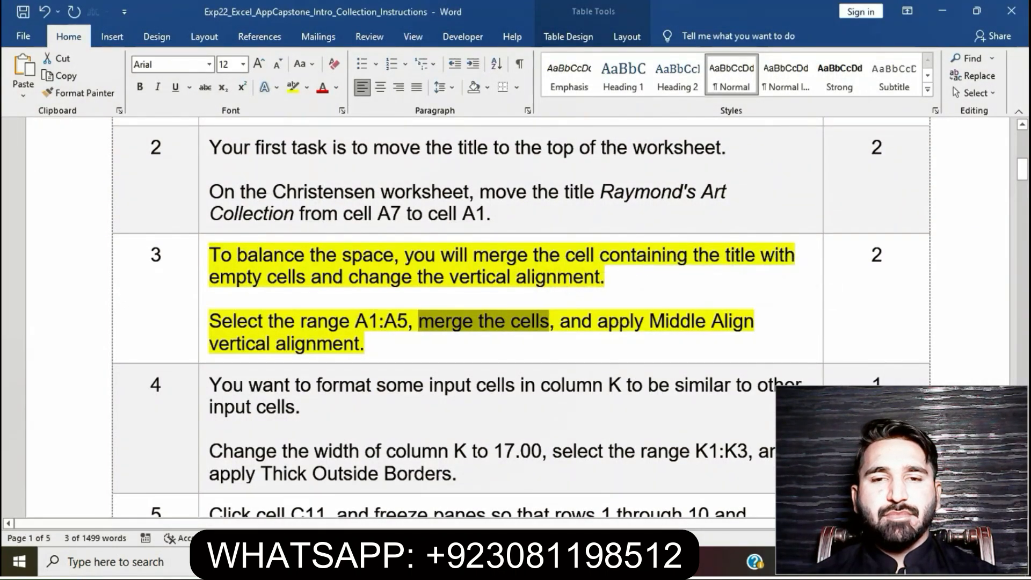
mouse_move(496, 564)
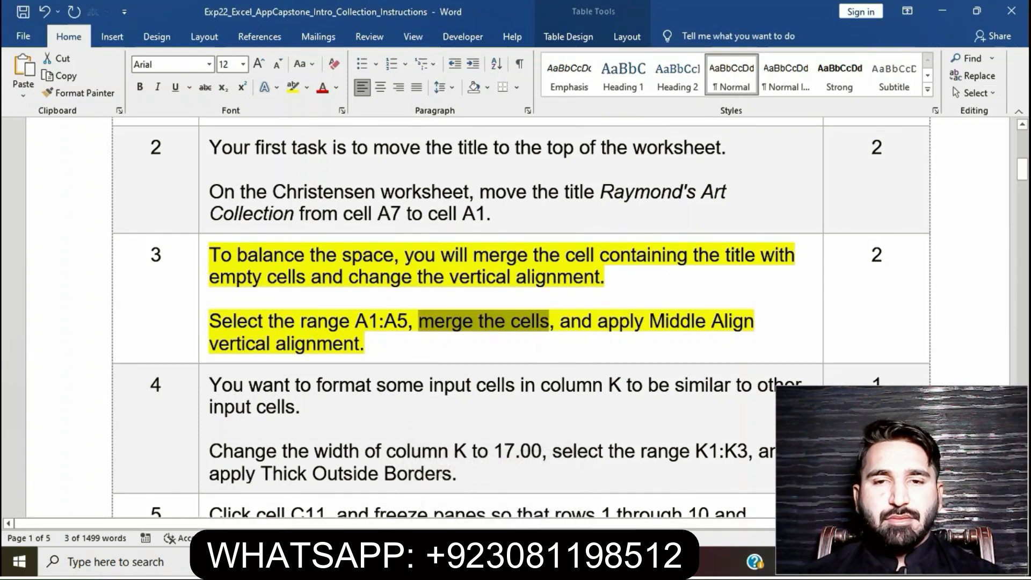
key("alt+Tab")
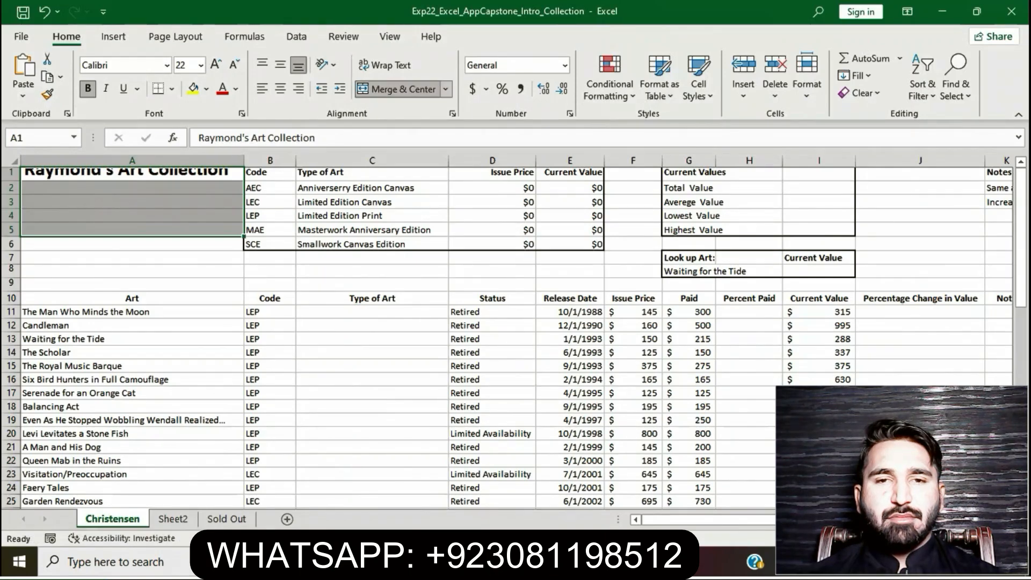
left_click(445, 89)
left_click(401, 149)
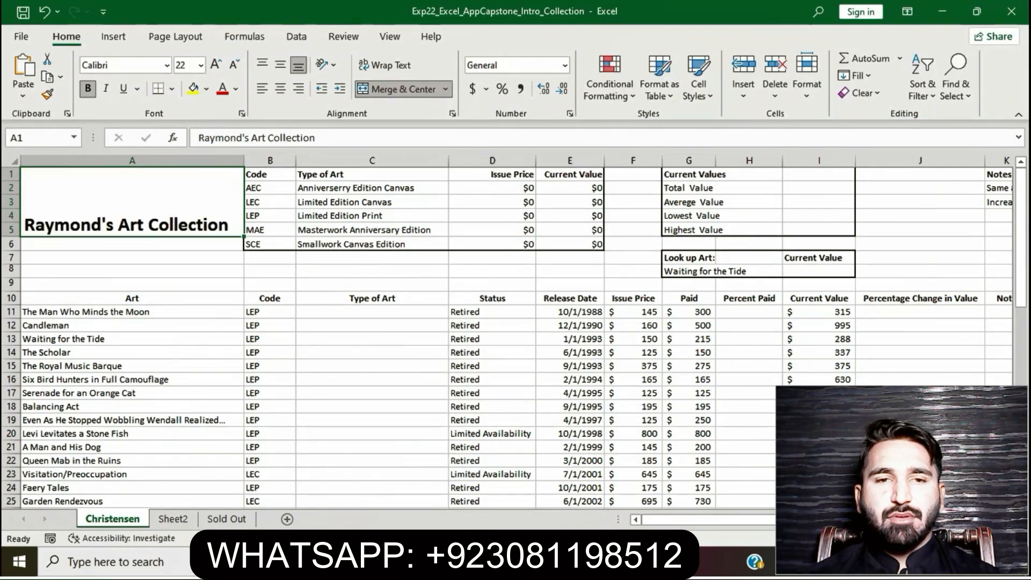
Check the alignment instruction in step 3 in Word, and apply Middle Align to the merged title cell A1 in Excel.
key("alt+Tab")
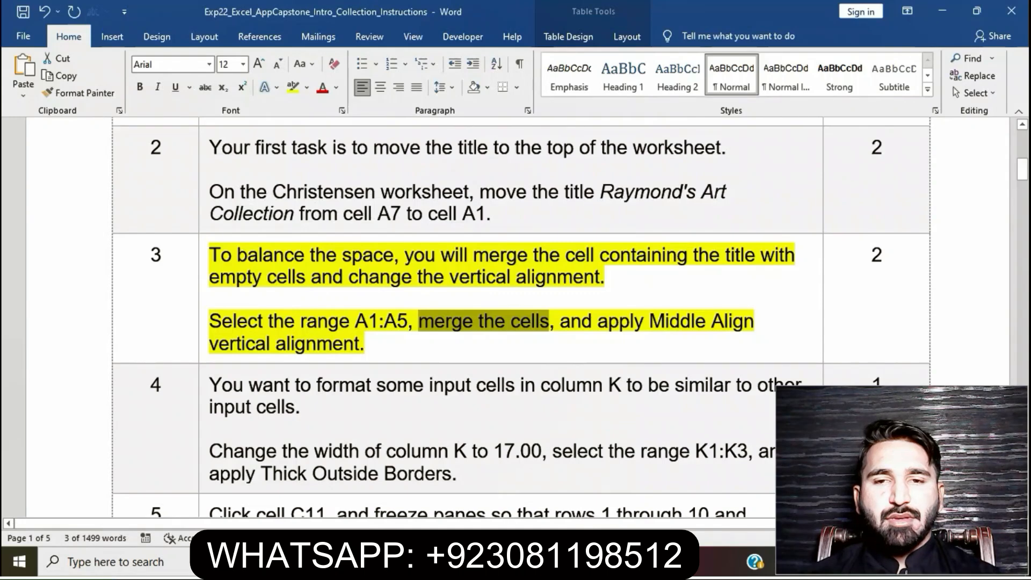
left_click_drag(649, 321, 607, 323)
left_click(601, 348)
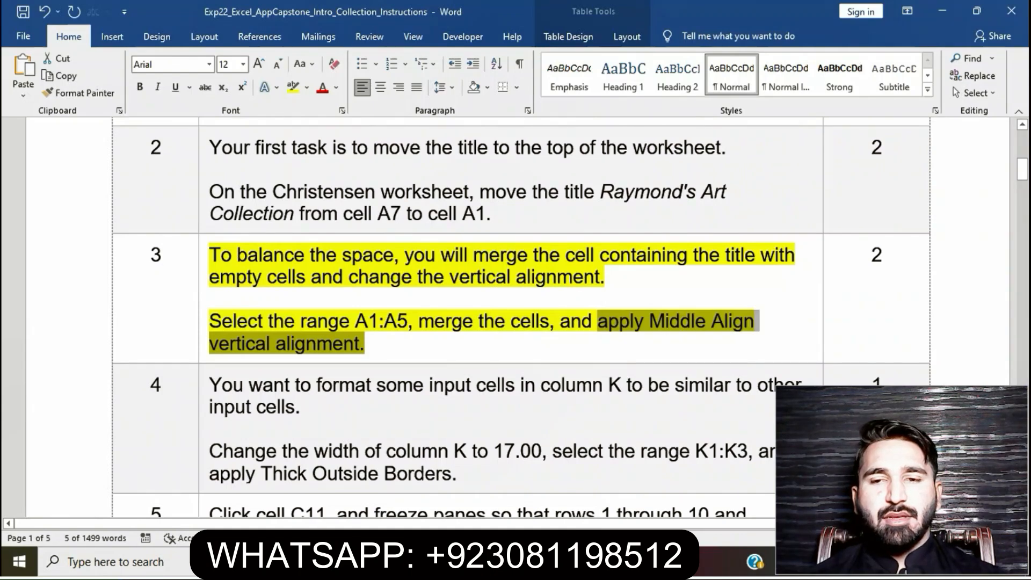
key("alt+Tab")
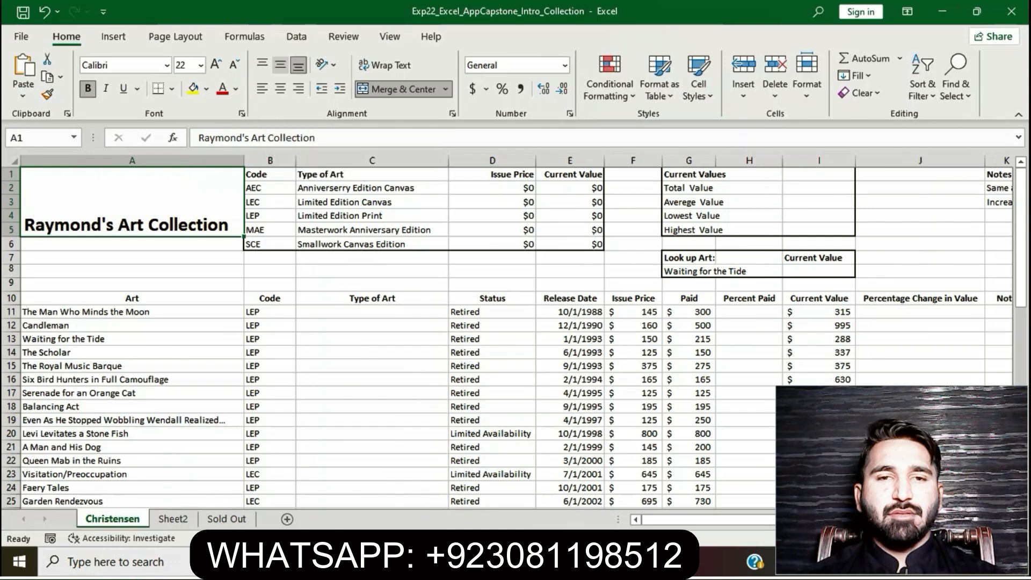
left_click(280, 65)
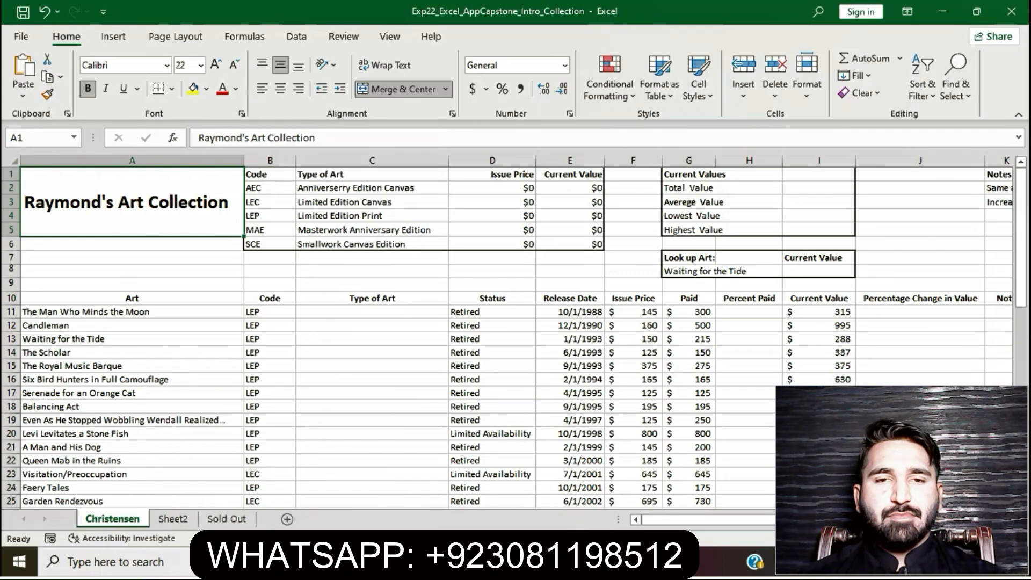
Switch to the Word instructions, clear the highlight from step 3 and highlight the step 4 text in yellow.
key("alt+Tab")
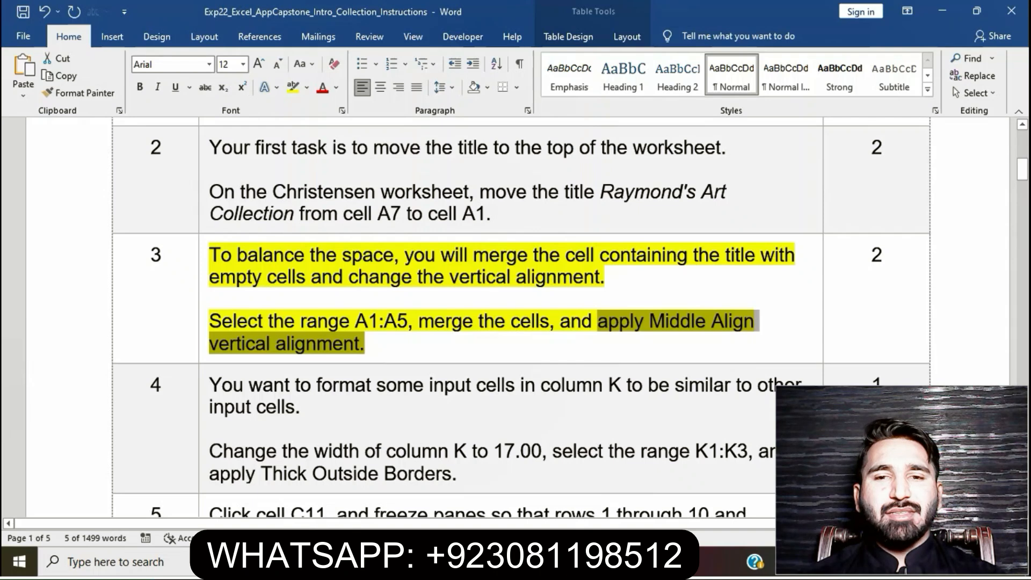
left_click(463, 321)
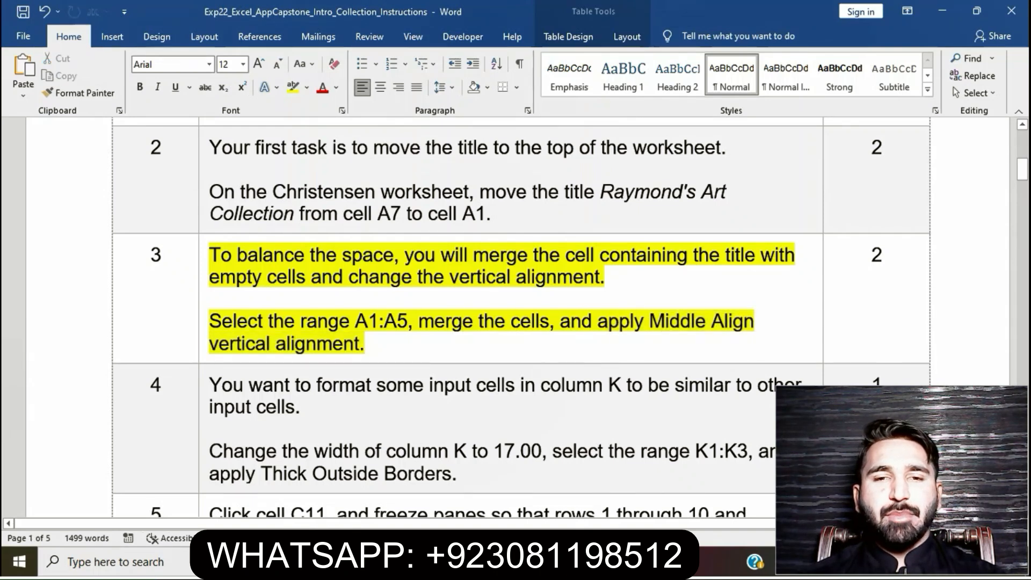
triple_click(463, 322)
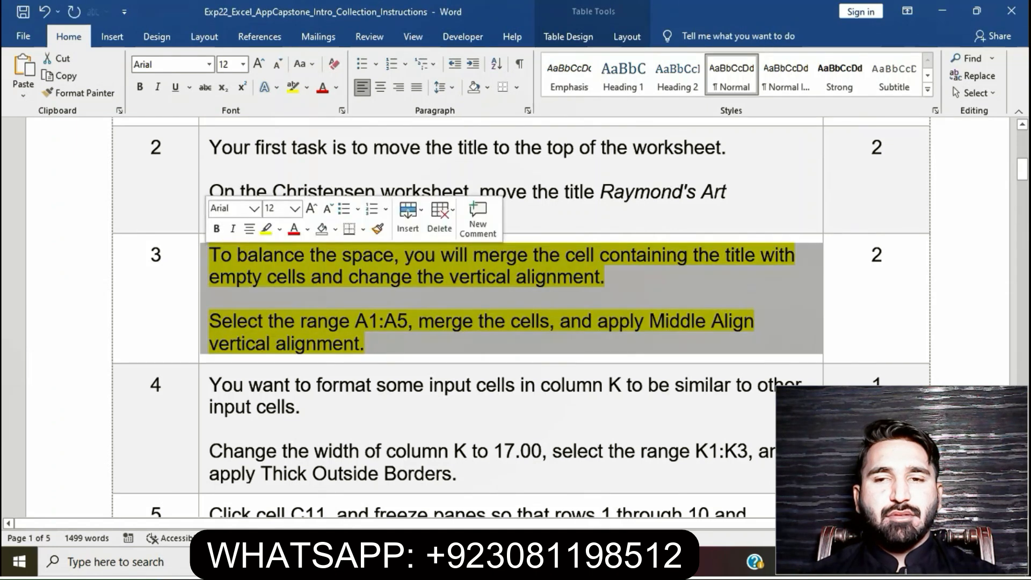
left_click(267, 230)
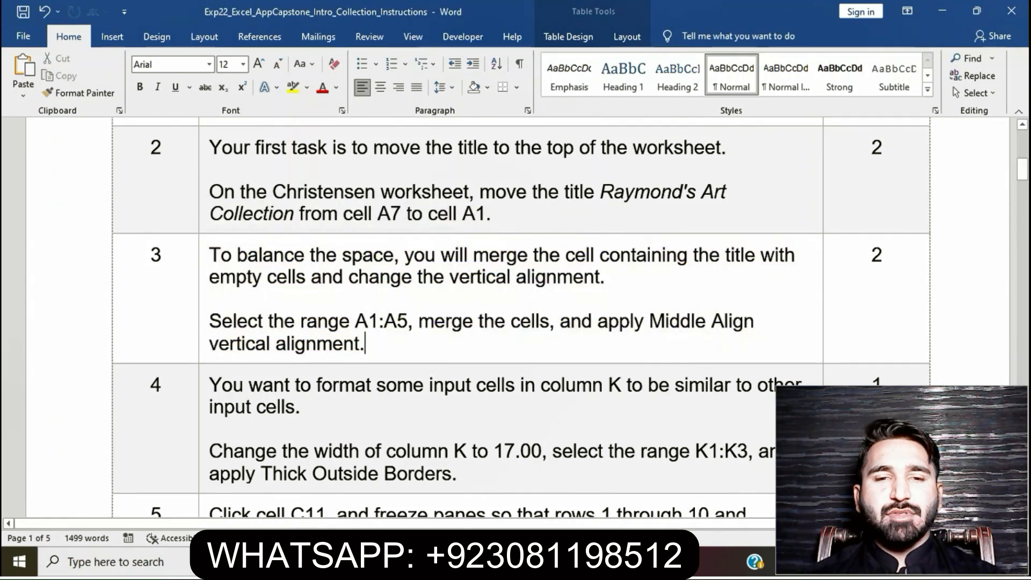
left_click(333, 344)
scroll(334, 344, "down", 1)
scroll(333, 344, "down", 3)
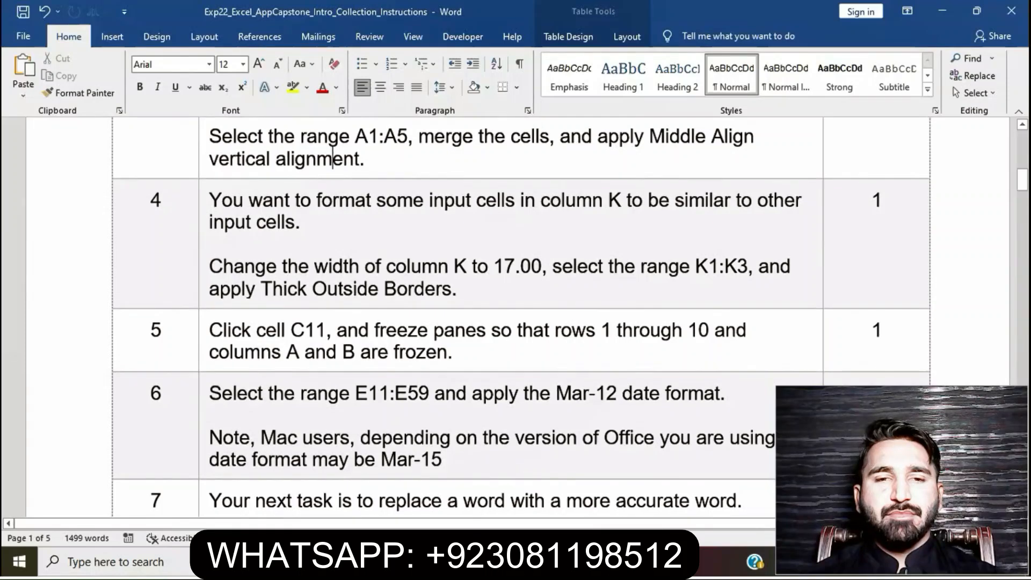
left_click(204, 207)
left_click(262, 178)
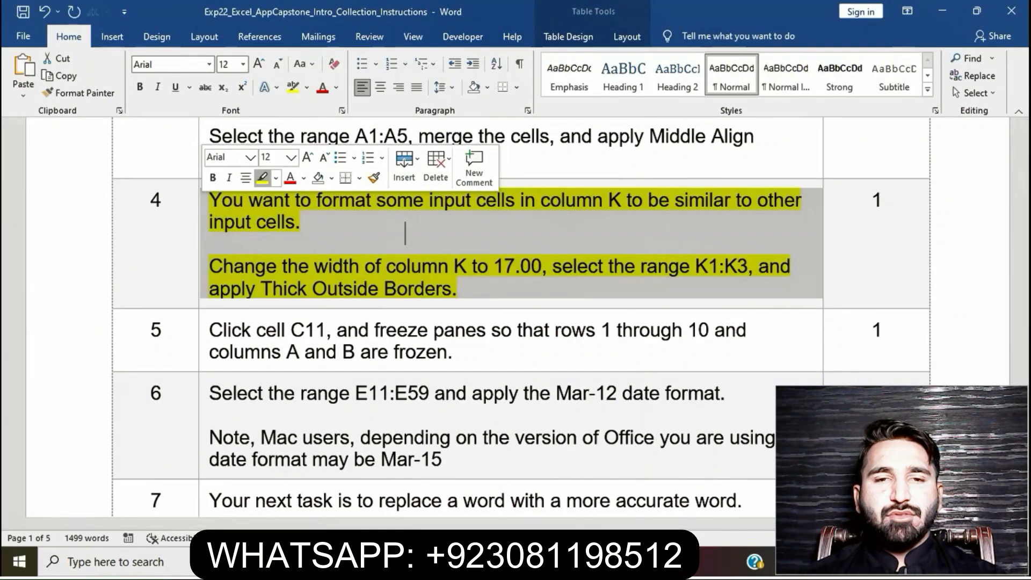
left_click(486, 288)
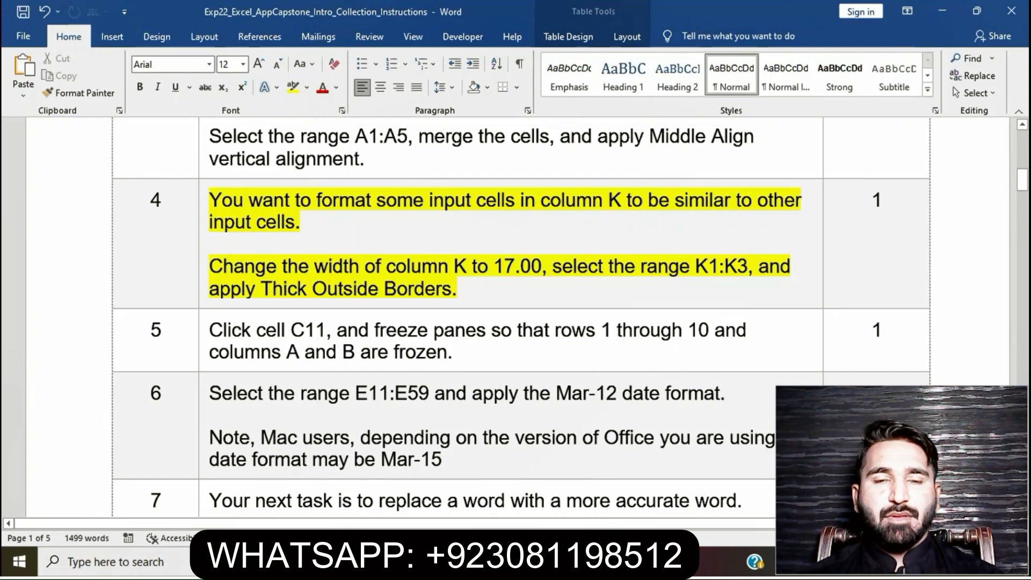
Following step 4, switch to Excel and set the width of column K on the Christensen worksheet to 17.
left_click_drag(209, 266, 541, 267)
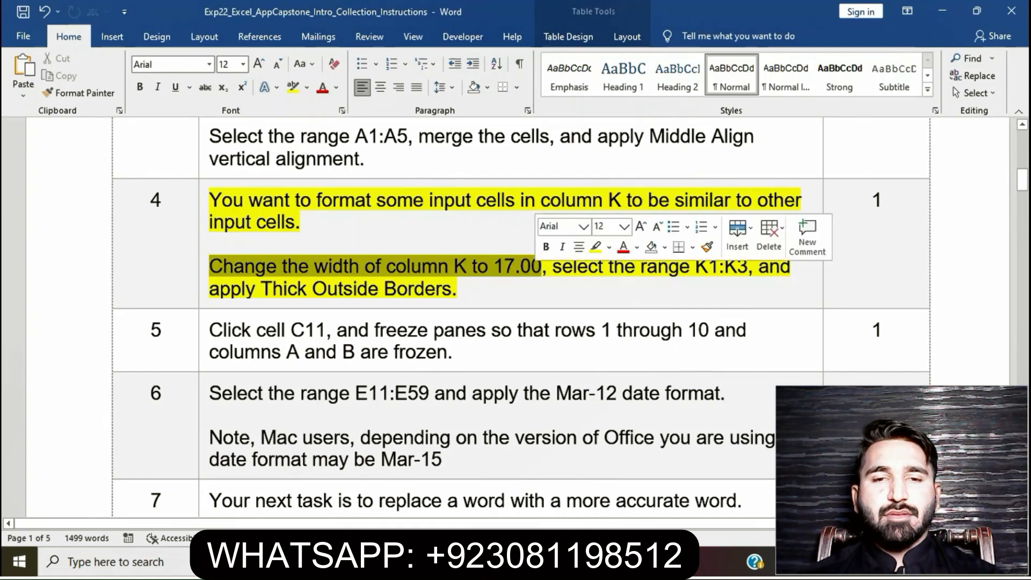
key("alt+Tab")
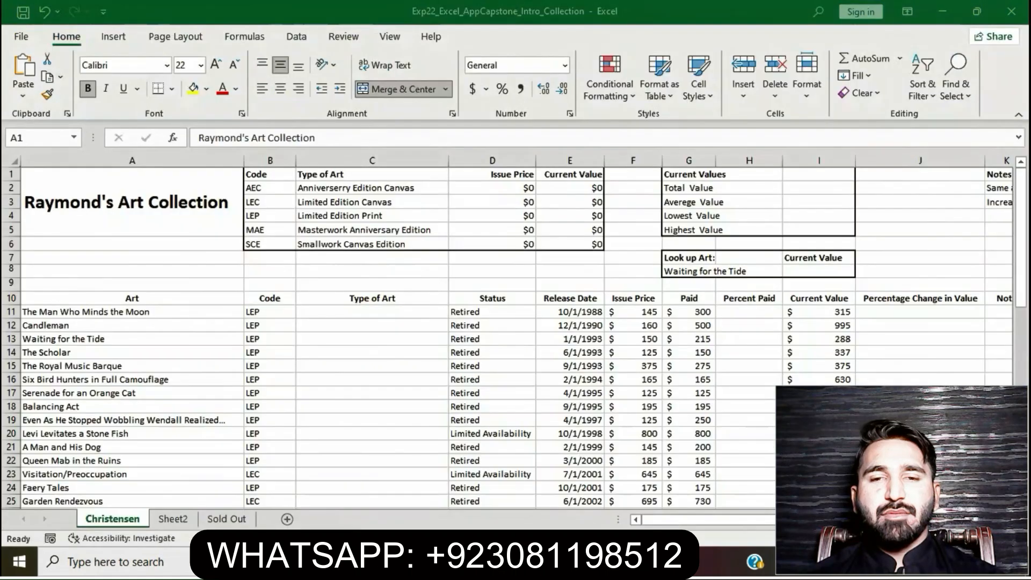
left_click(1006, 160)
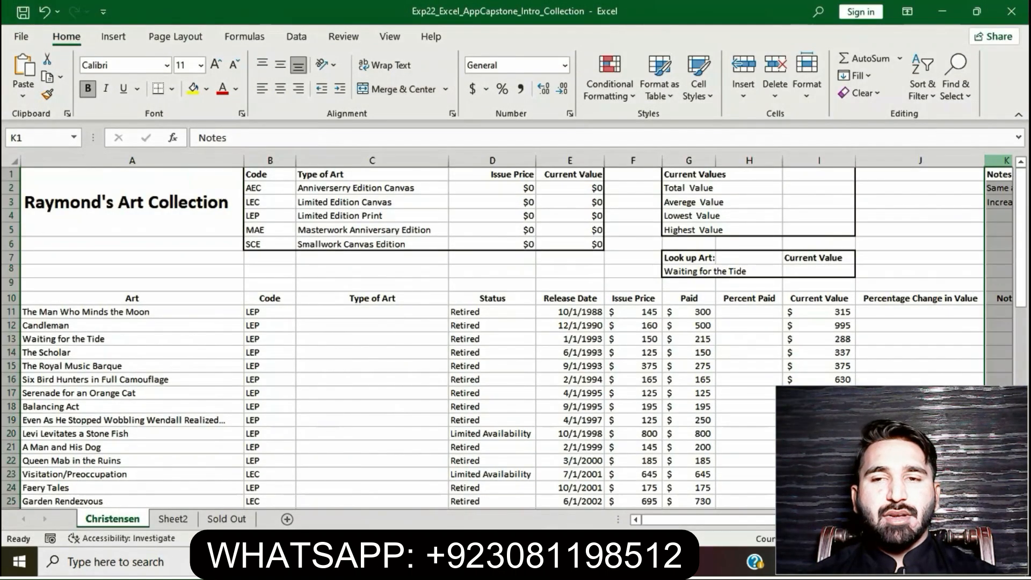
right_click(1006, 162)
left_click(913, 373)
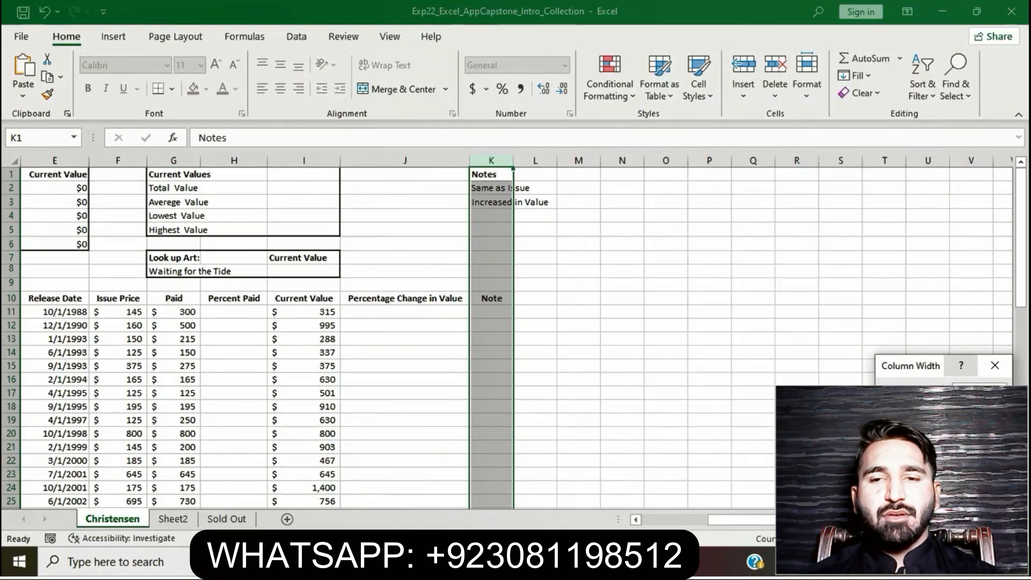
key("alt+Tab")
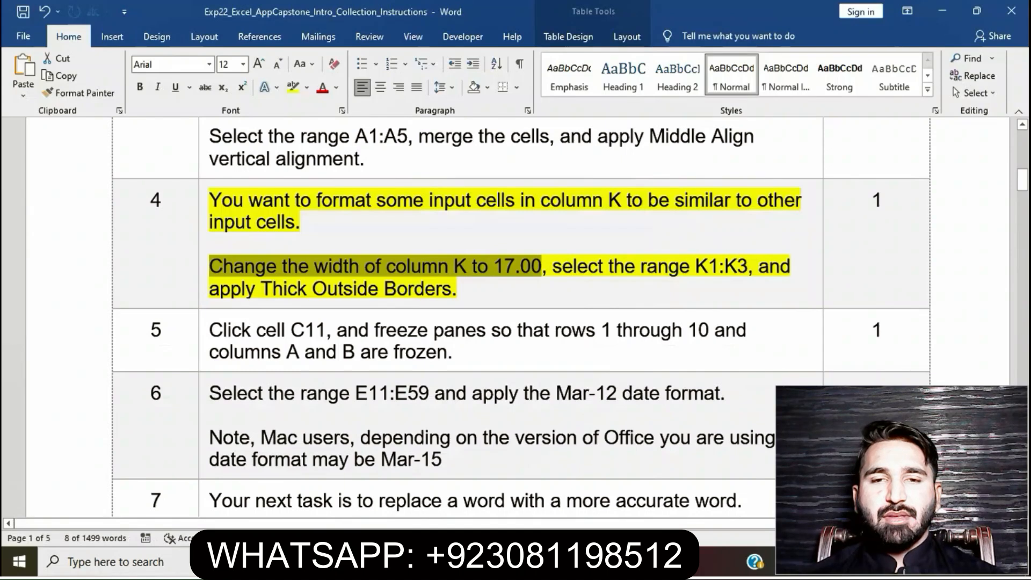
key("alt+Tab")
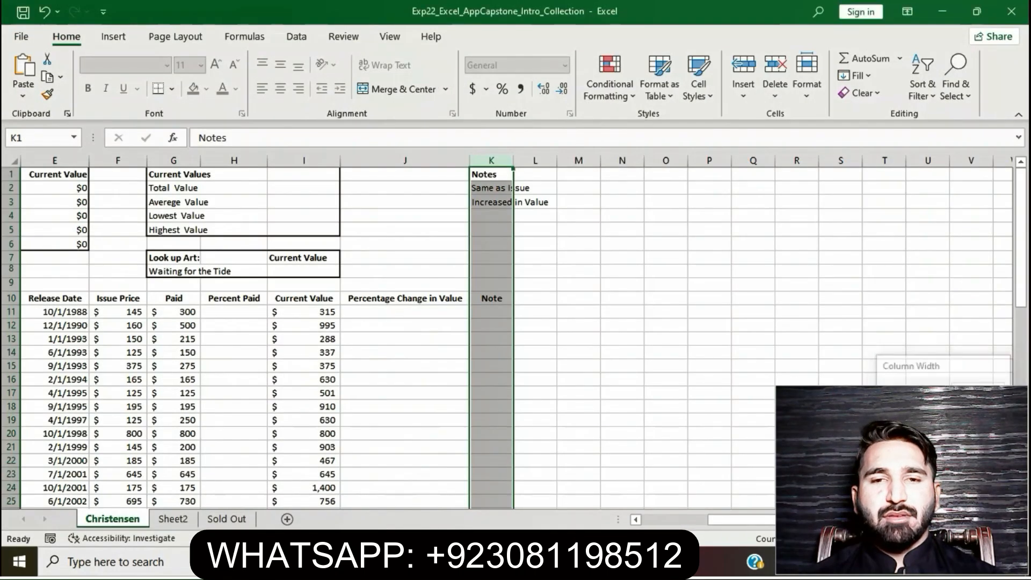
key("Return")
left_click(663, 474)
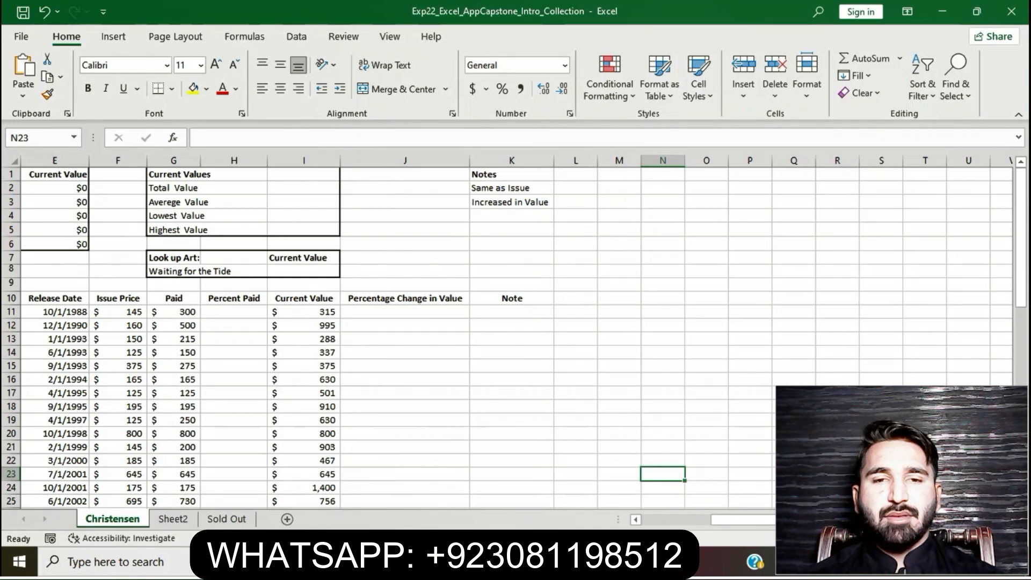
Check the rest of step 4 in Word, and apply Thick Outside Borders to the range K1:K3 in Excel.
key("alt+Tab")
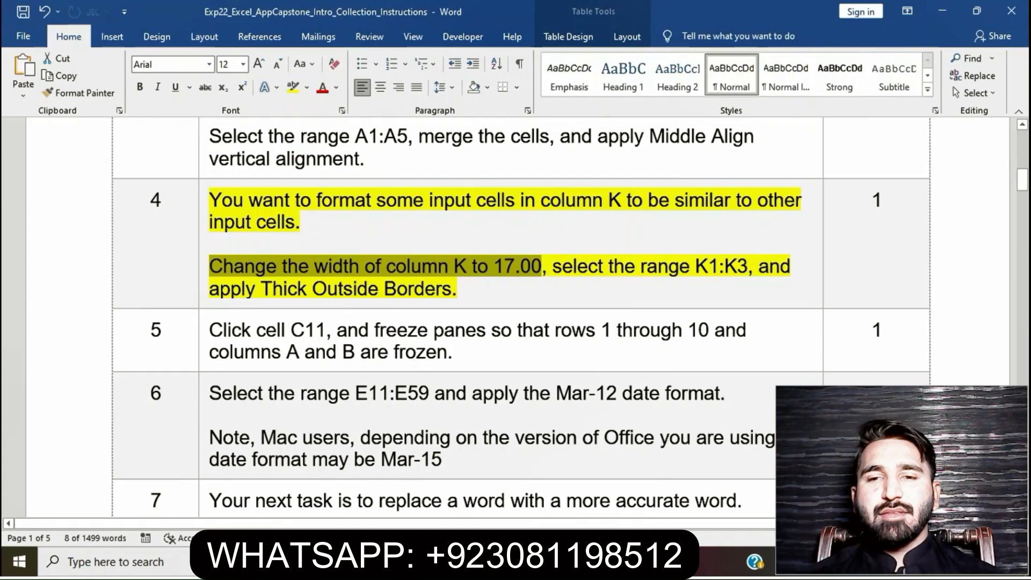
left_click_drag(695, 266, 748, 266)
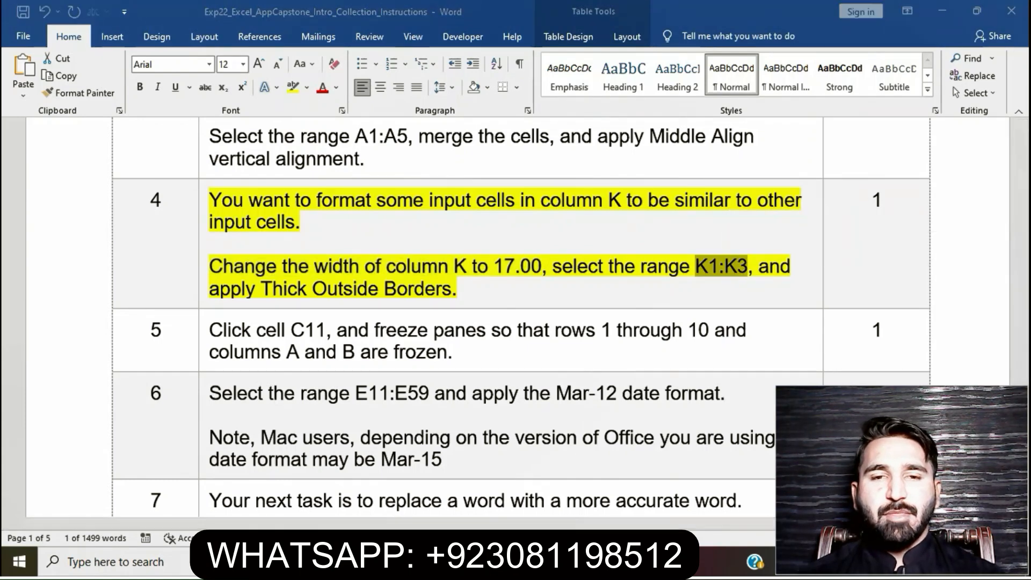
key("alt+Tab")
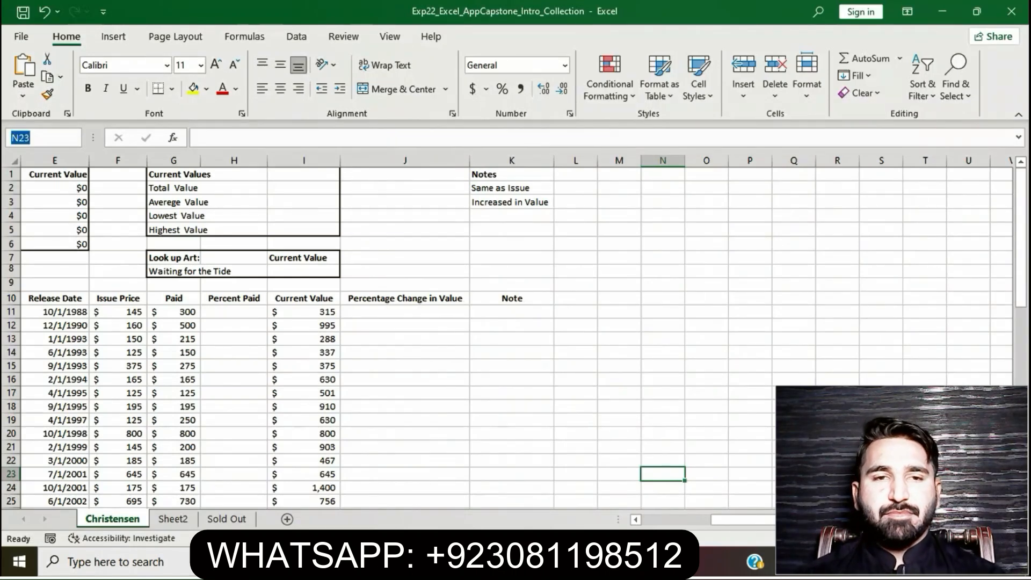
left_click_drag(511, 175, 512, 203)
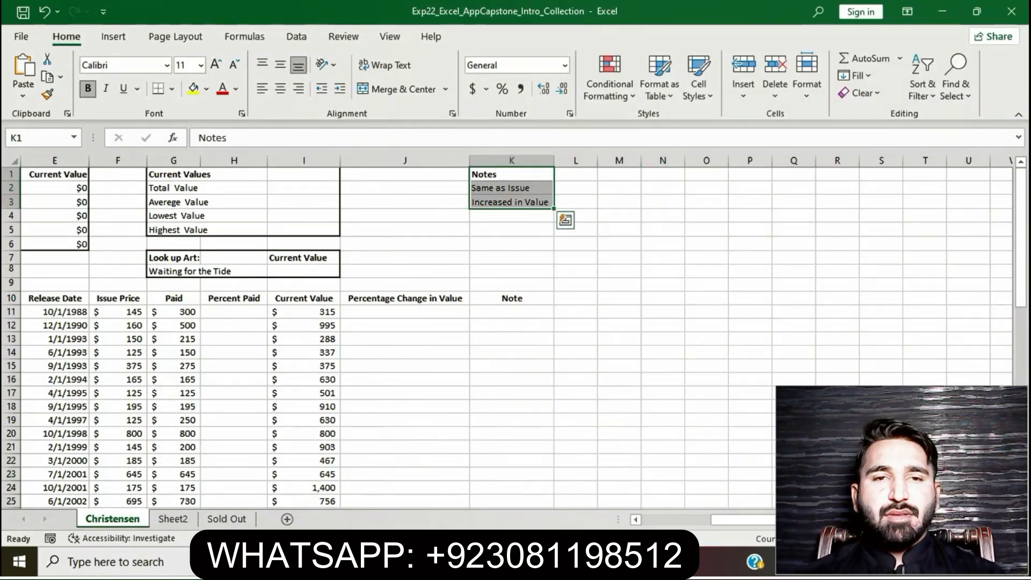
key("alt+Tab")
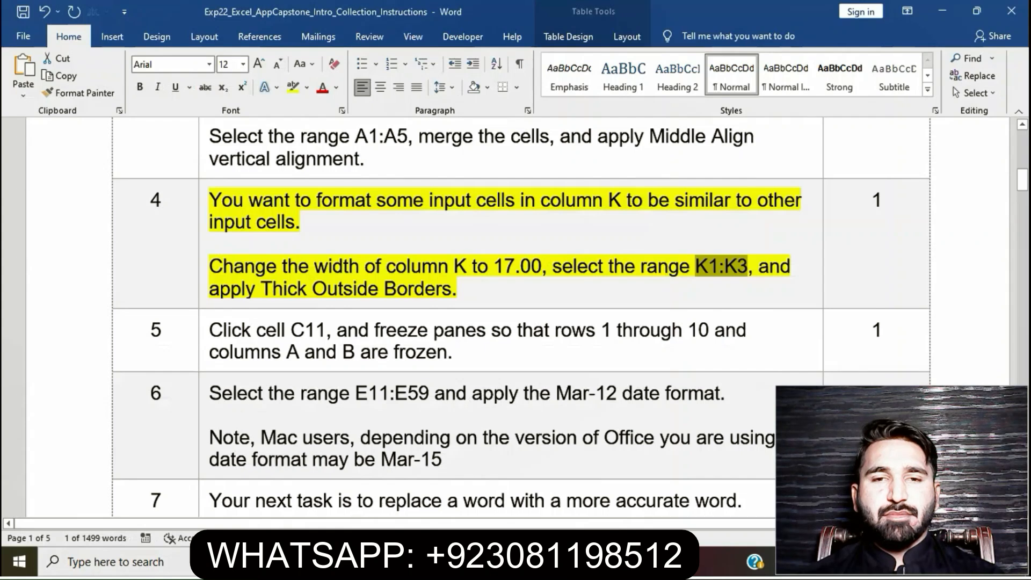
left_click_drag(760, 267, 736, 292)
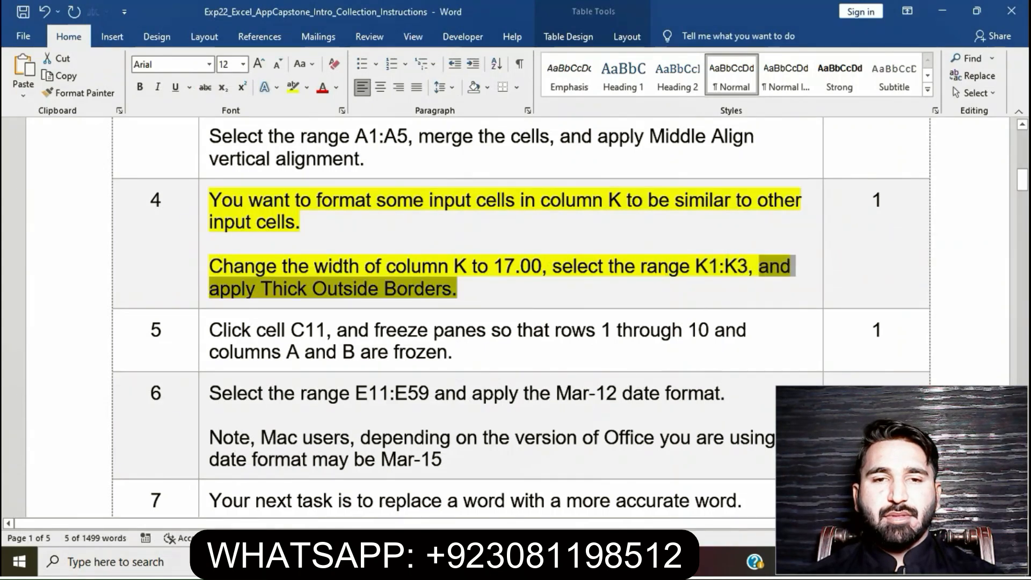
key("alt+Tab")
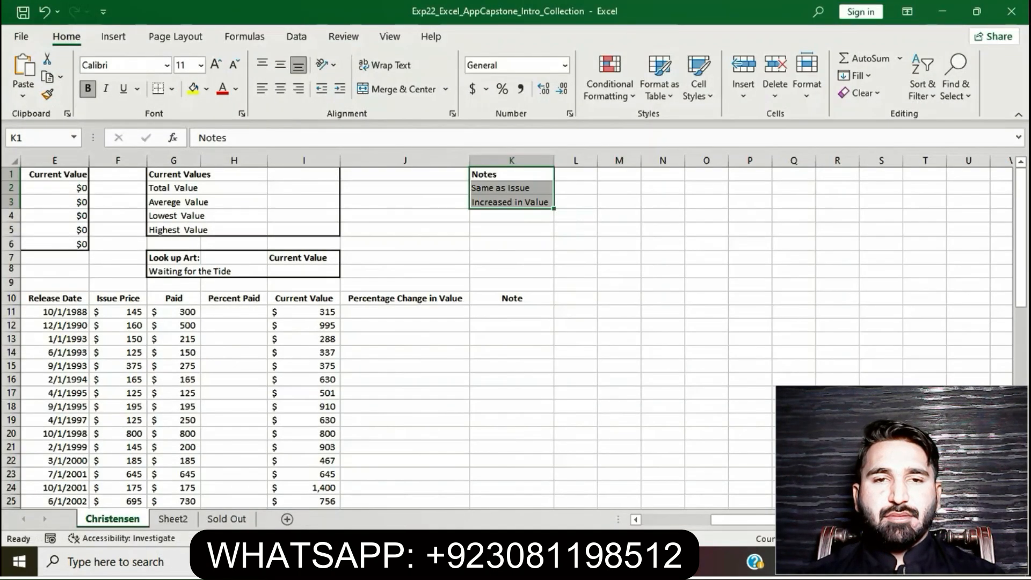
left_click(172, 88)
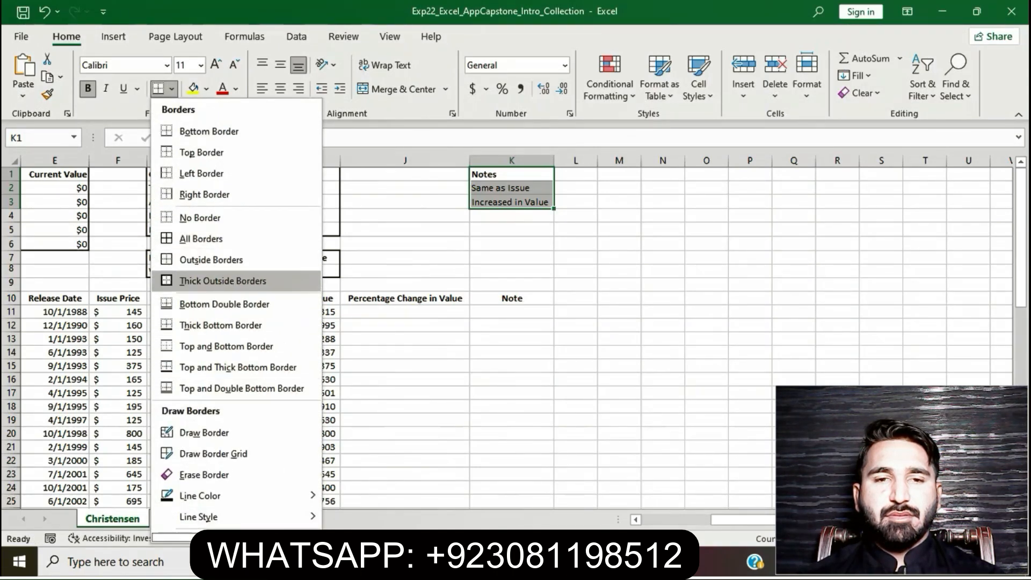
left_click(222, 280)
left_click(575, 379)
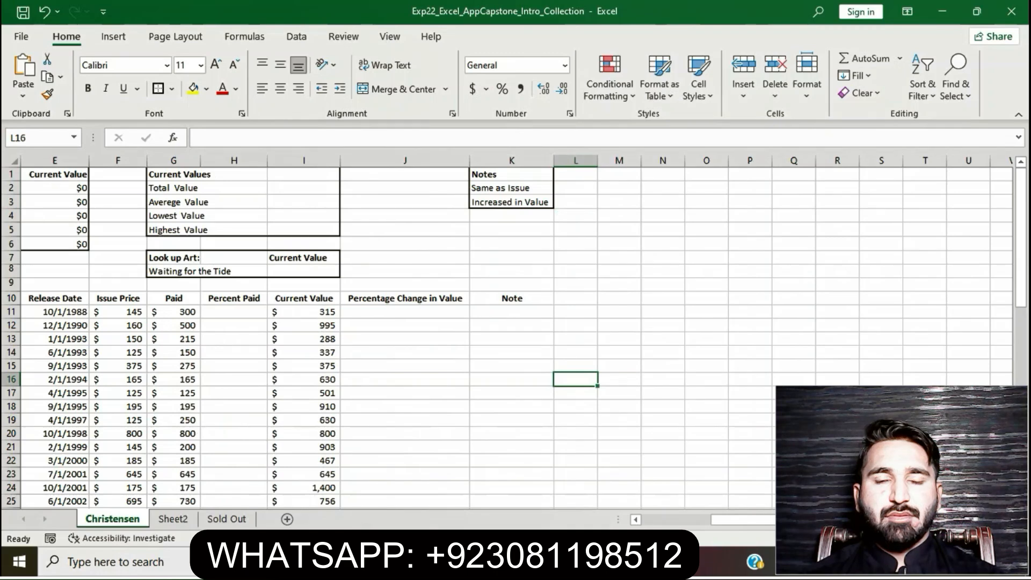
Switch to the Word instructions, clear the highlight from step 4 and highlight the step 5 text in yellow.
key("alt+Tab")
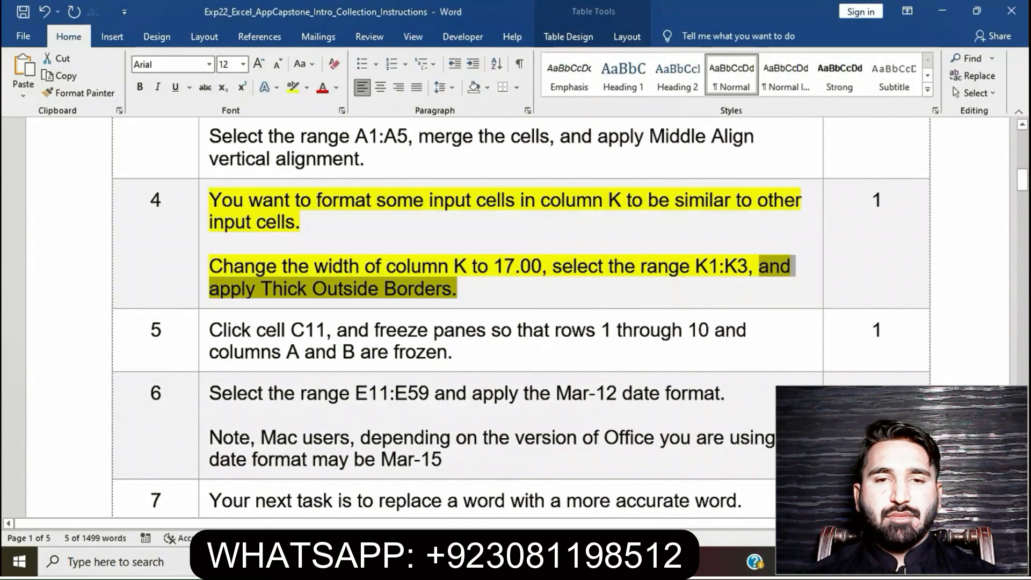
left_click(456, 289)
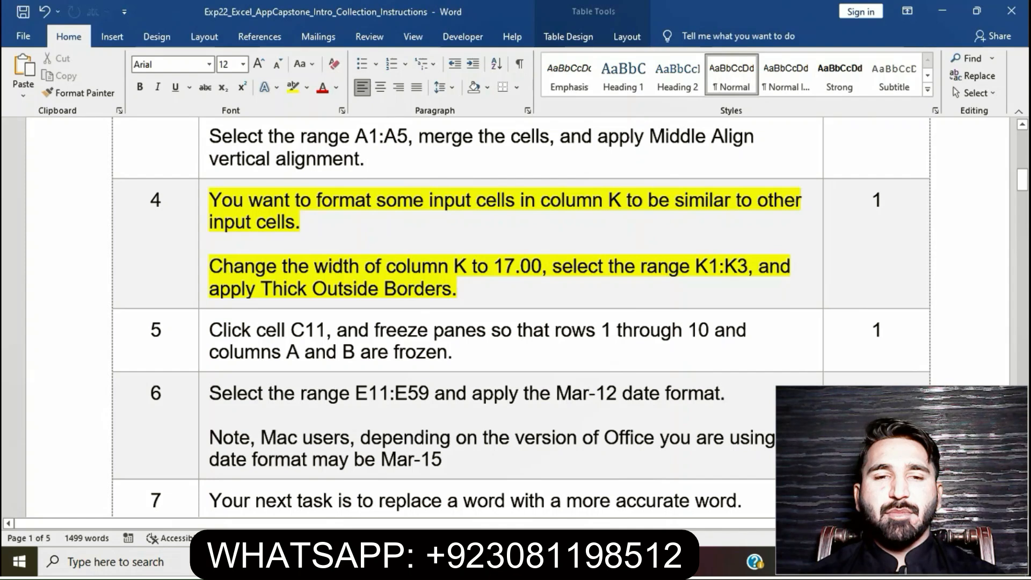
left_click(203, 206)
left_click(268, 181)
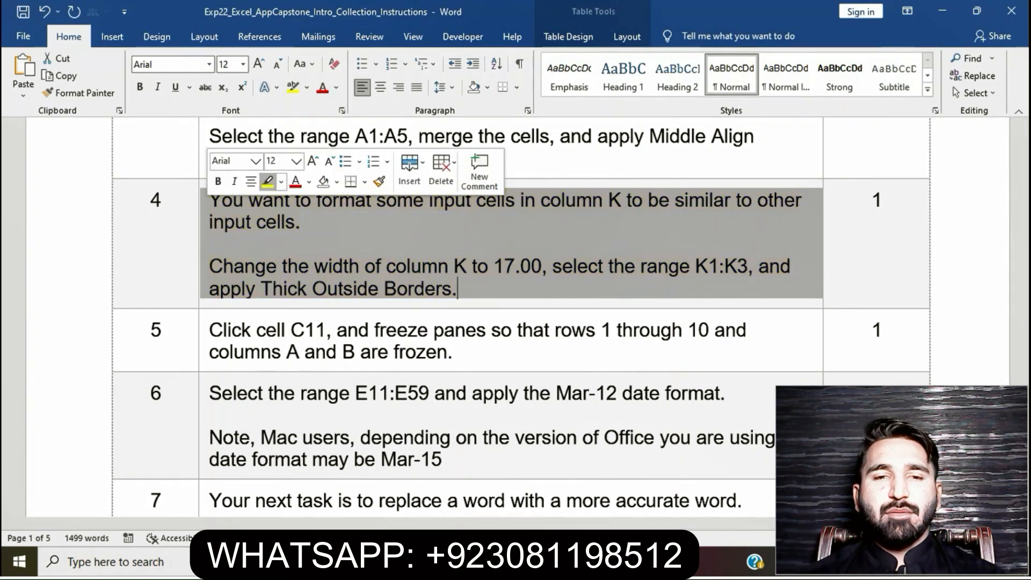
left_click(280, 245)
scroll(516, 317, "down", 3)
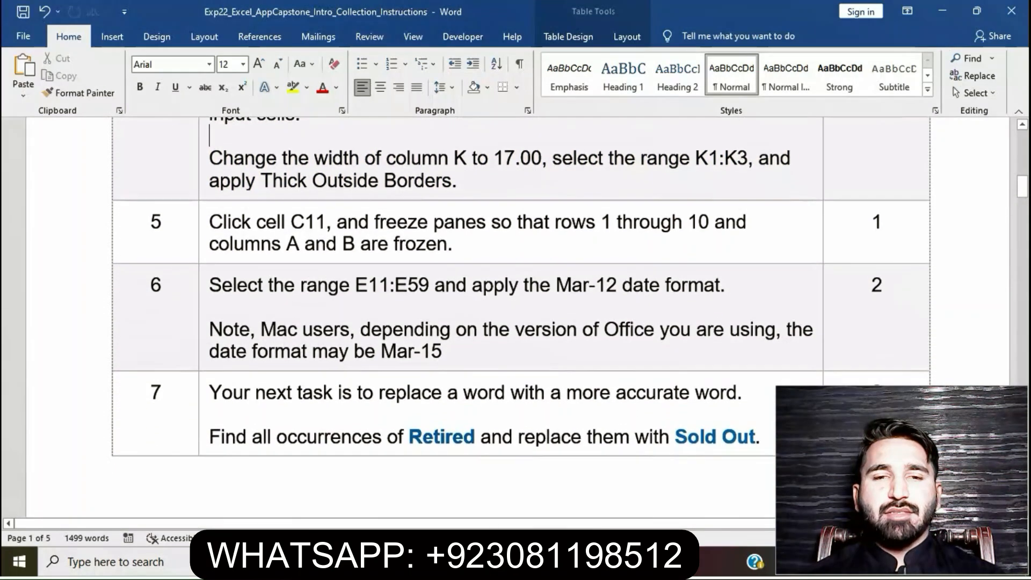
left_click(203, 230)
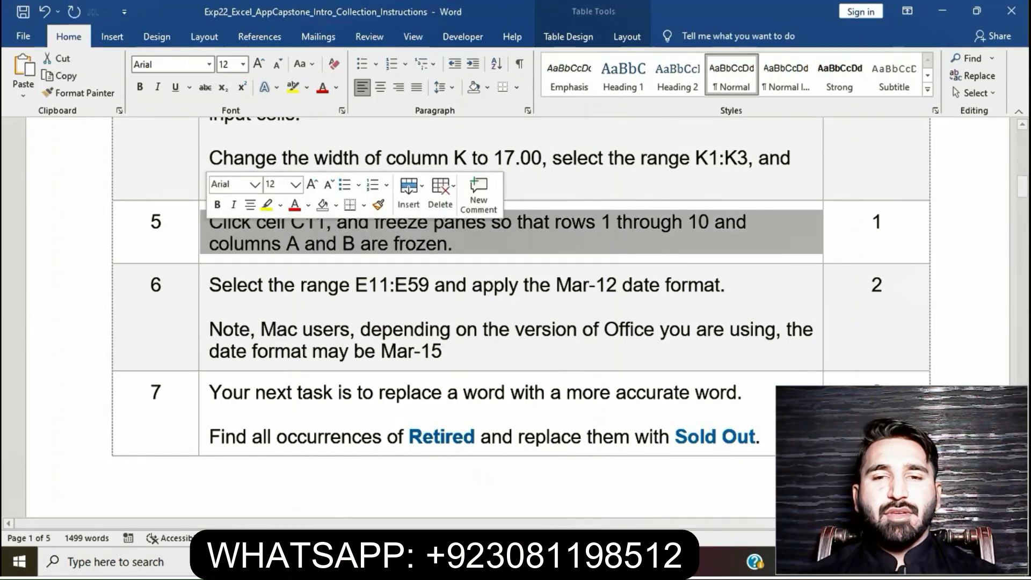
left_click(267, 205)
left_click(287, 245)
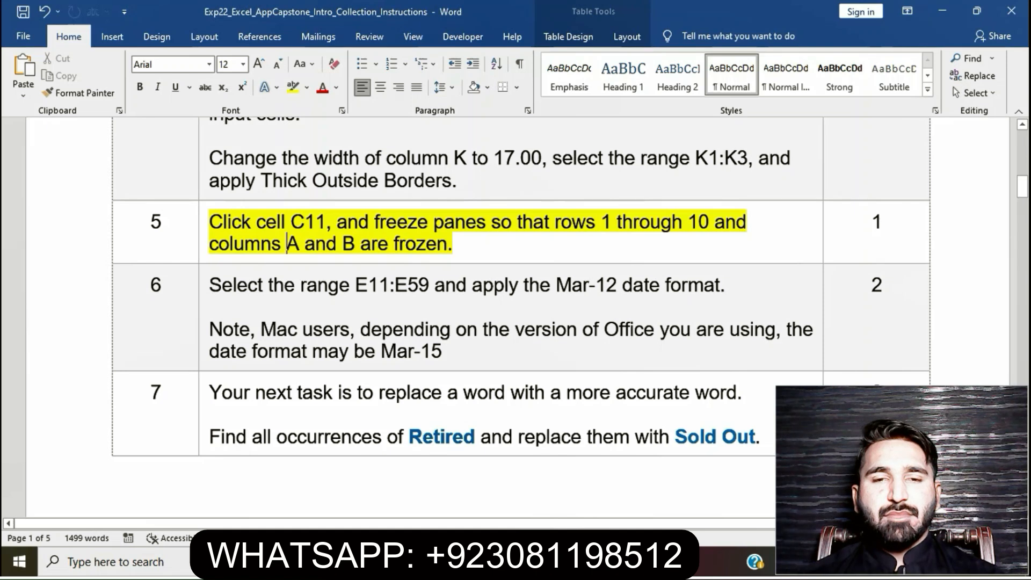
Following step 5, switch to Excel and freeze panes at cell C11 on the Christensen worksheet, locking rows 1 through 10 and columns A and B.
left_click_drag(209, 221, 326, 222)
key("alt+Tab")
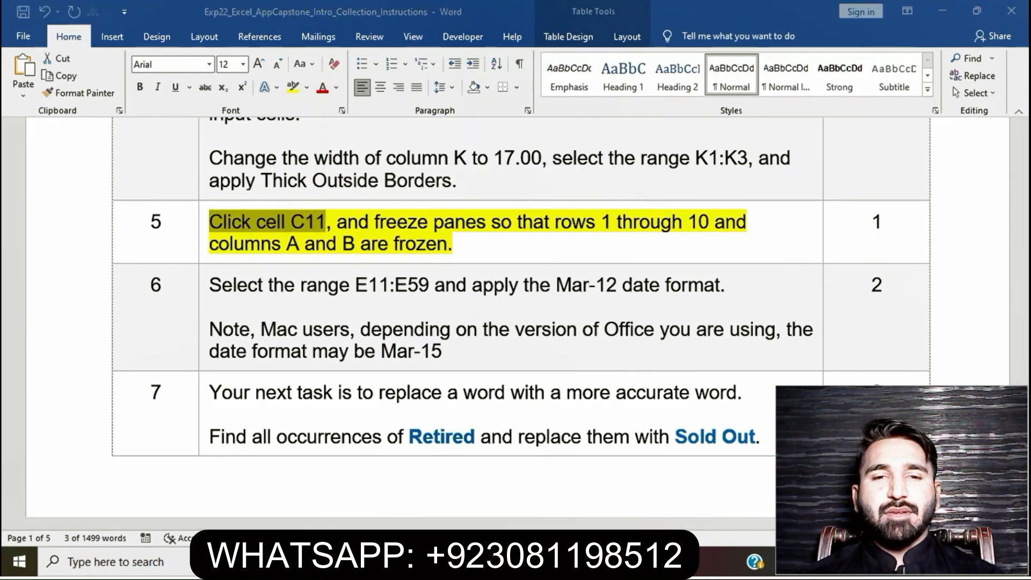
scroll(515, 333, "left", 4)
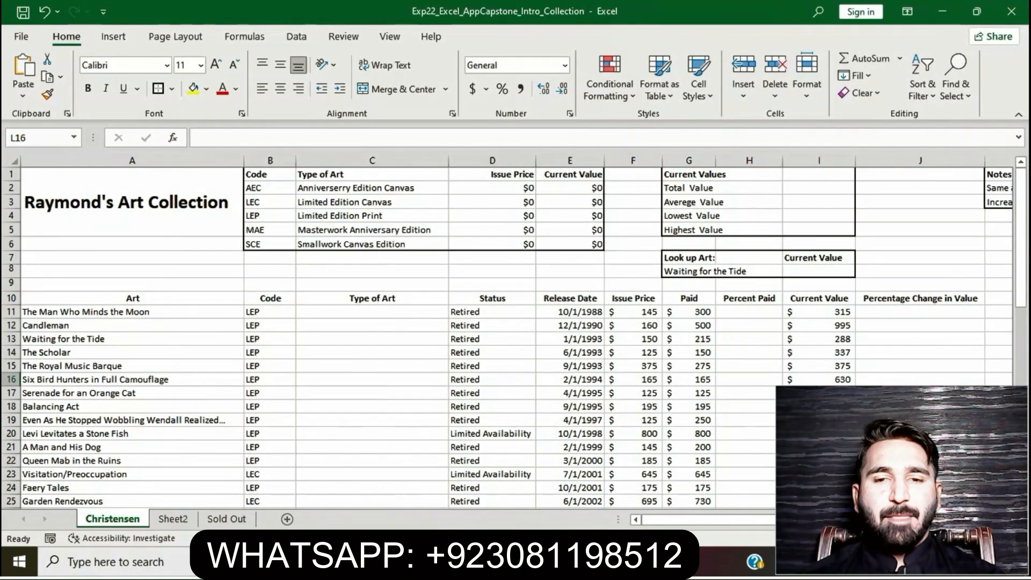
left_click(372, 312)
key("alt+Tab")
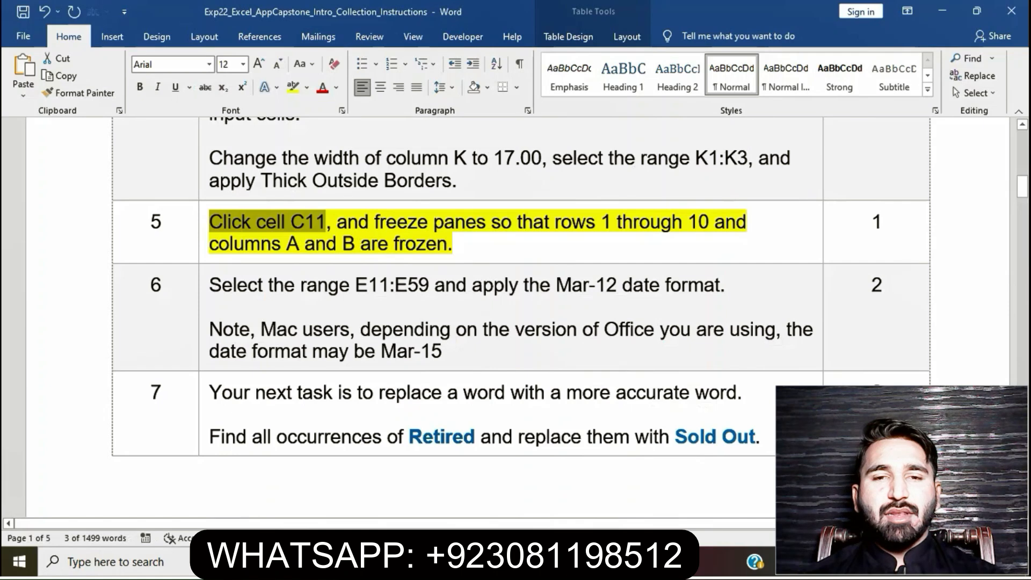
left_click_drag(338, 223, 715, 222)
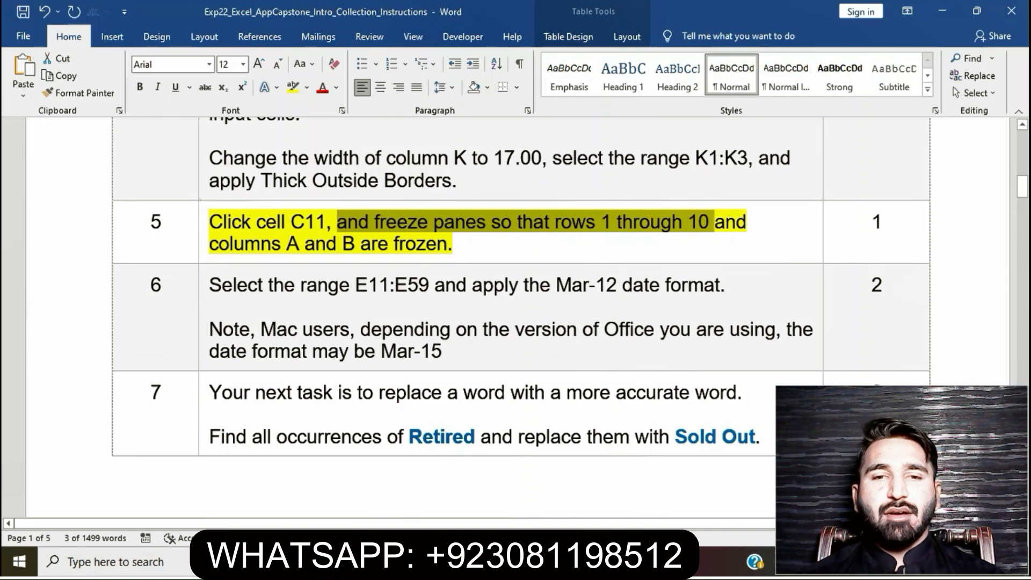
left_click_drag(714, 223, 697, 244)
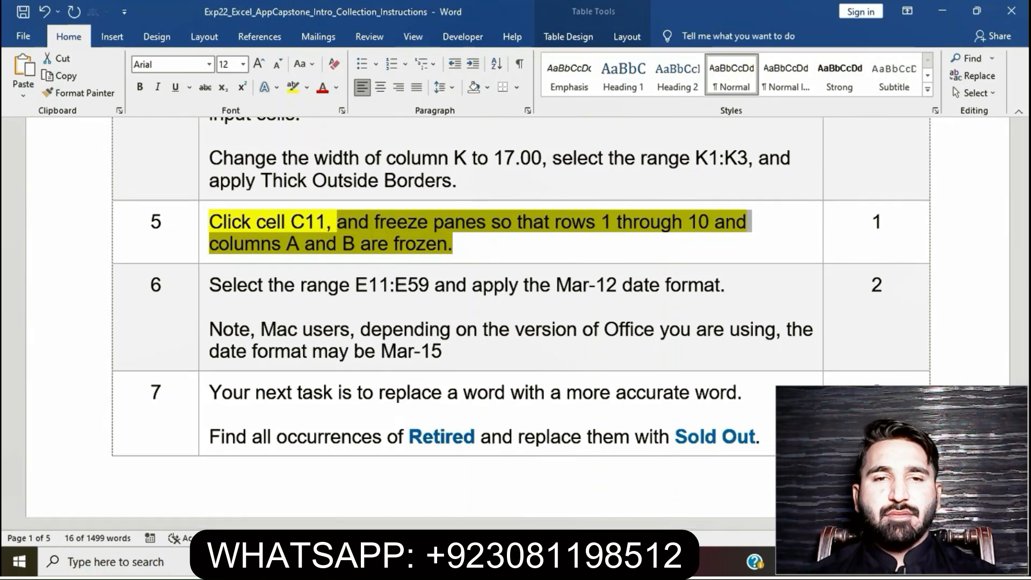
key("alt+Tab")
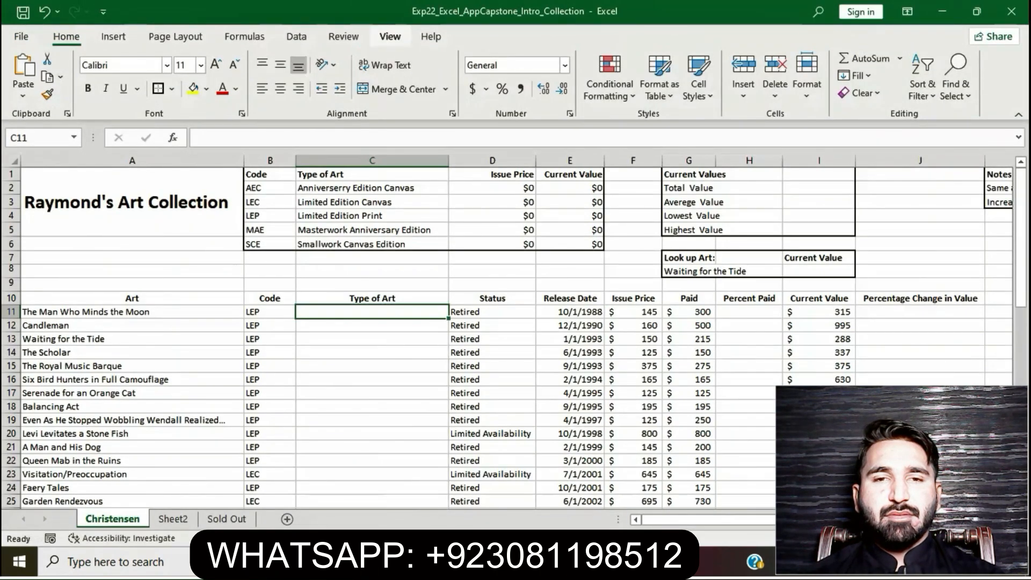
key("alt+w")
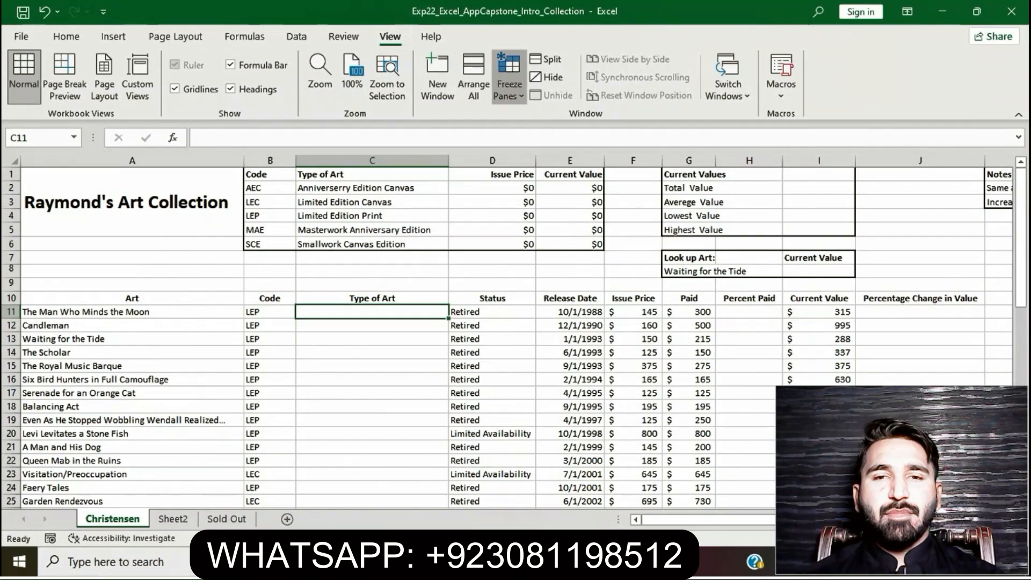
left_click(509, 78)
left_click(618, 127)
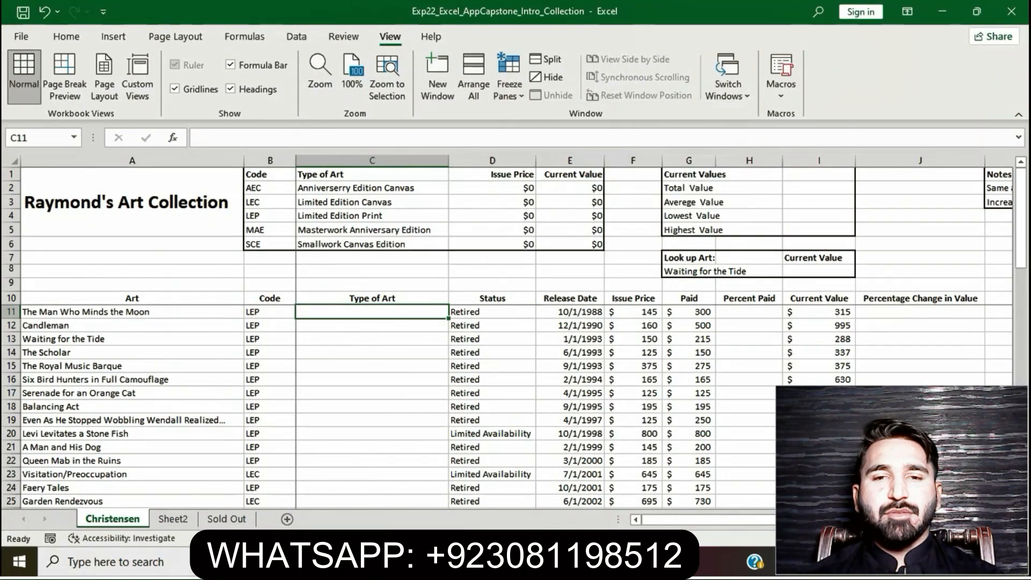
left_click(372, 380)
scroll(508, 406, "down", 2)
scroll(507, 407, "up", 2)
scroll(508, 406, "left", 2)
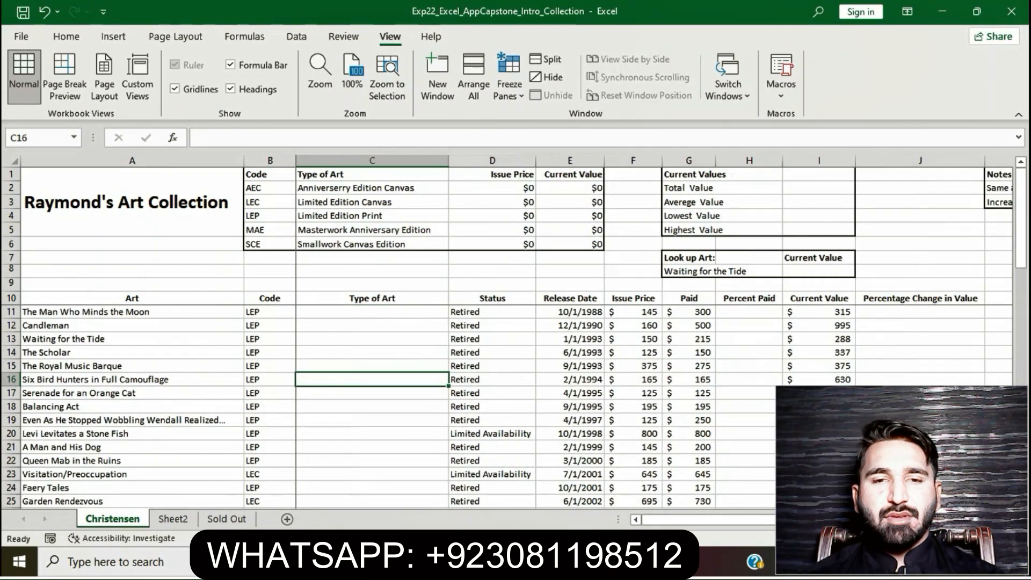
Switch to the Word instructions, clear the highlight from step 5 and highlight the step 6 text in yellow.
mouse_move(455, 562)
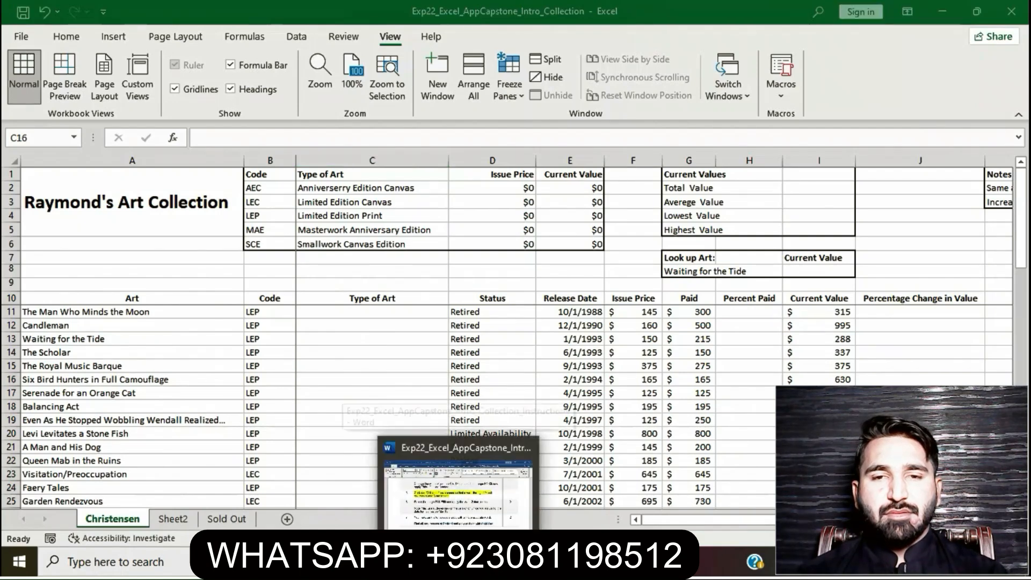
left_click(455, 489)
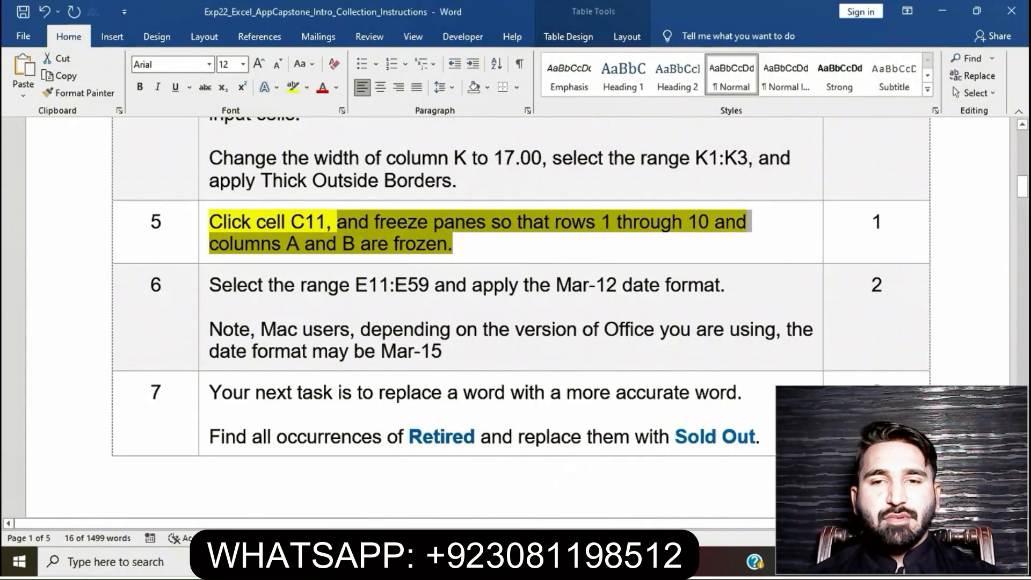
left_click(448, 244)
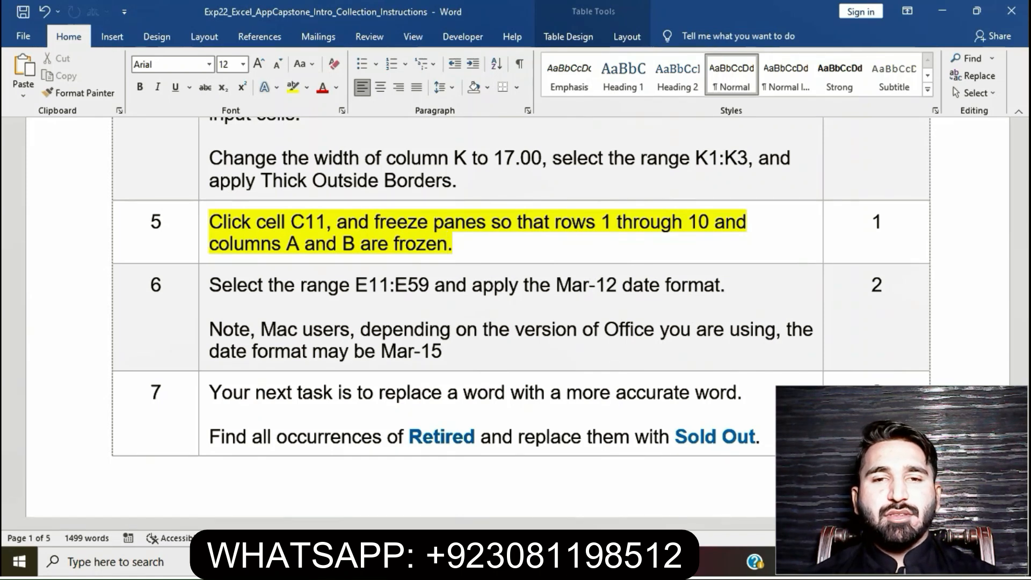
left_click(203, 223)
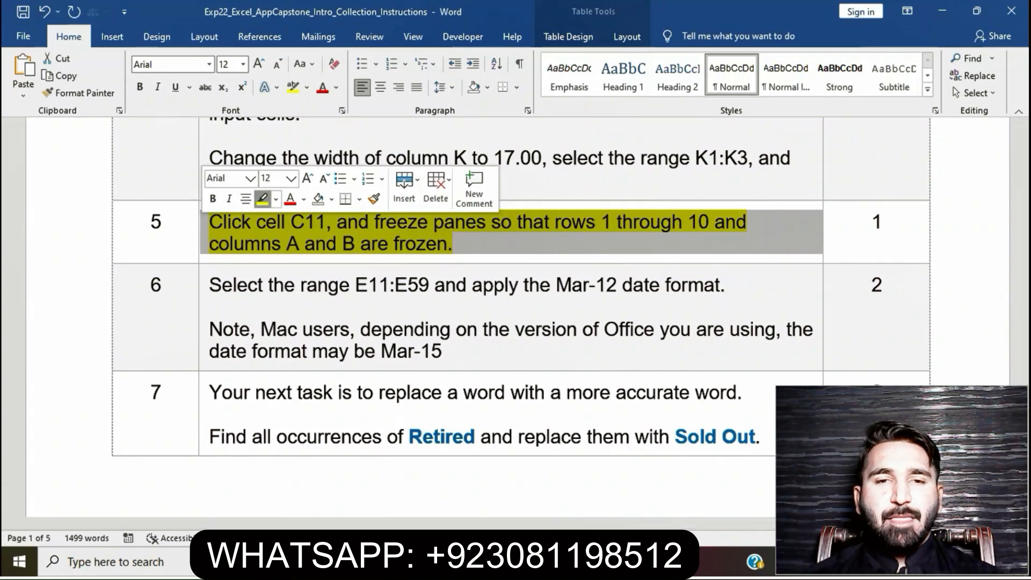
left_click(262, 199)
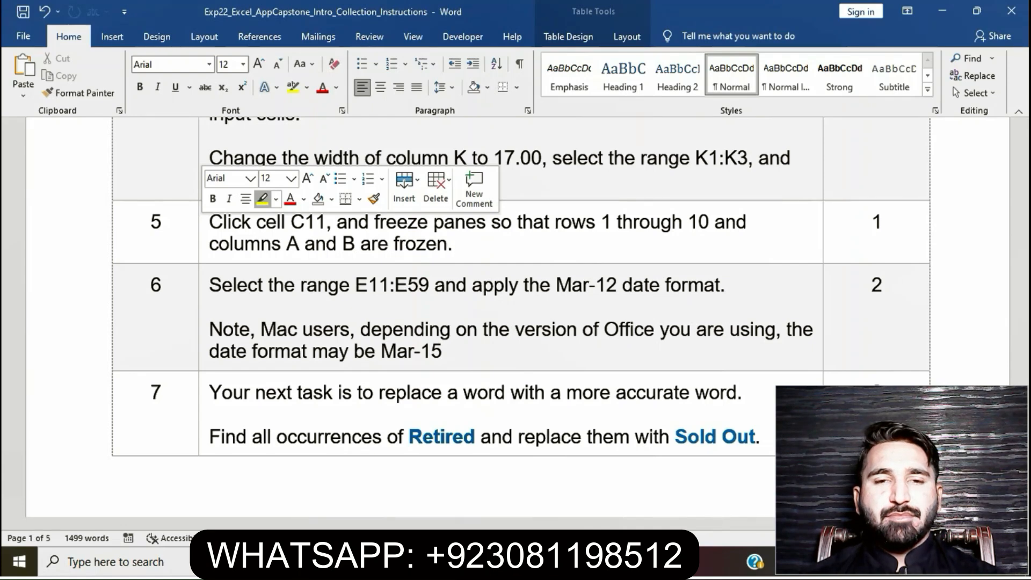
left_click(204, 288)
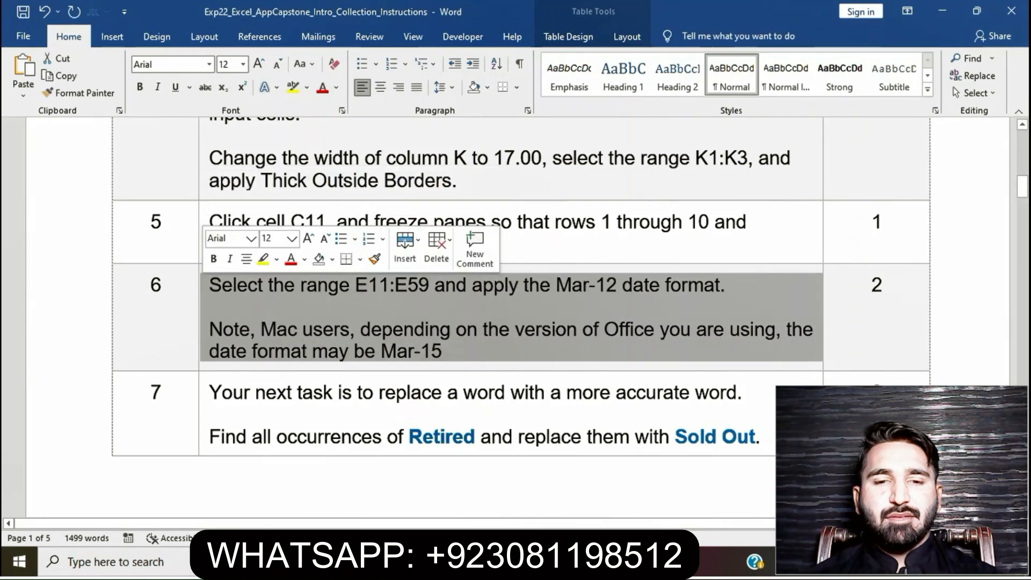
left_click(263, 259)
left_click(210, 307)
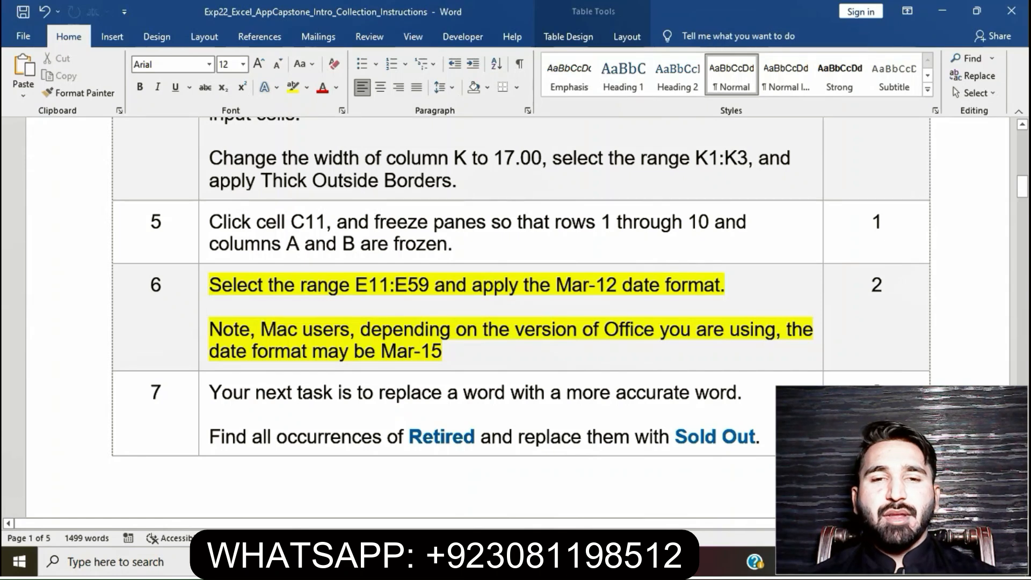
Copy the range reference E11:E59 from step 6 and use it in Excel to select that range on the Christensen worksheet.
left_click_drag(209, 284, 434, 284)
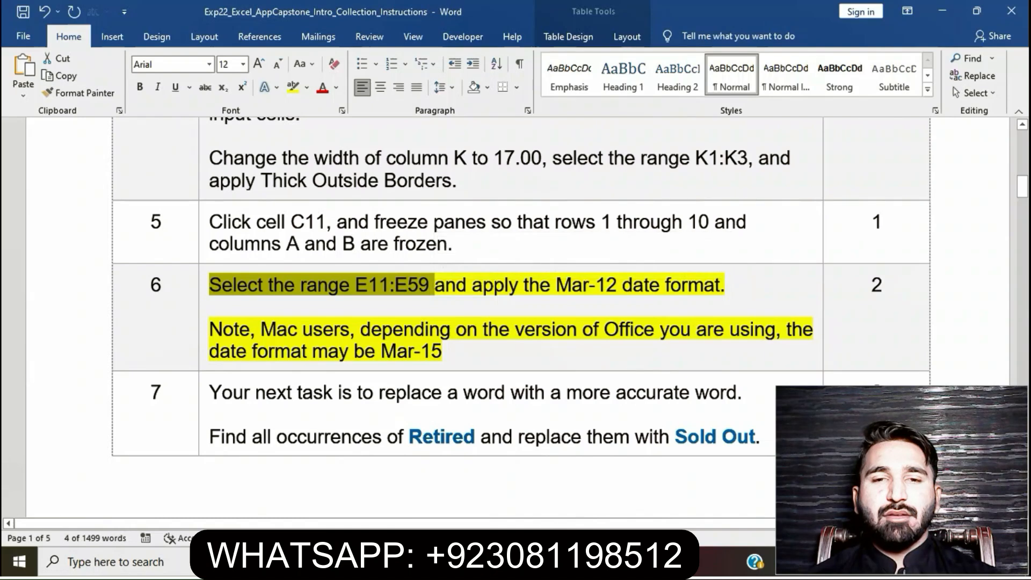
left_click(367, 285)
left_click_drag(355, 285, 428, 285)
key("ctrl+c")
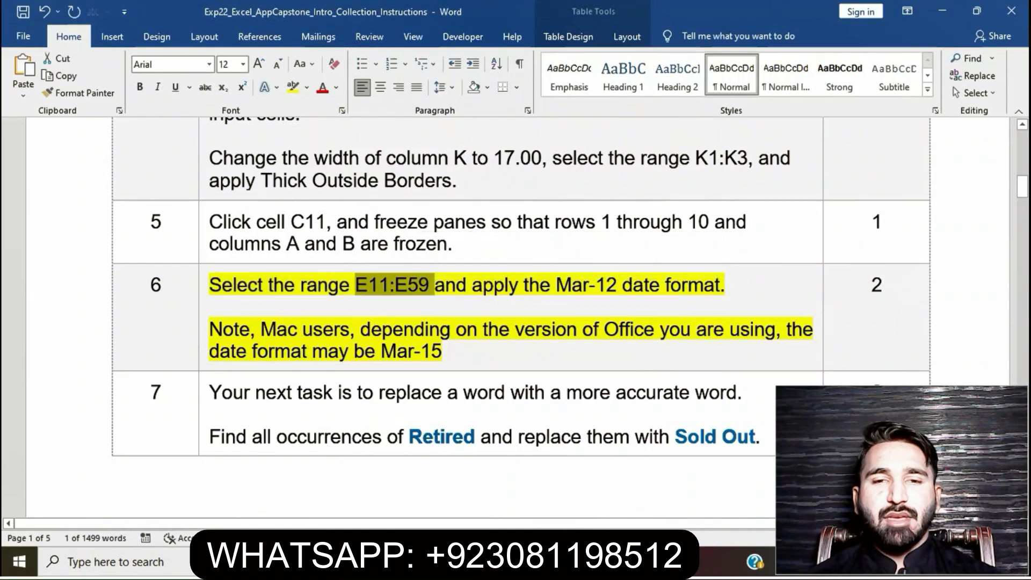
key("alt+Tab")
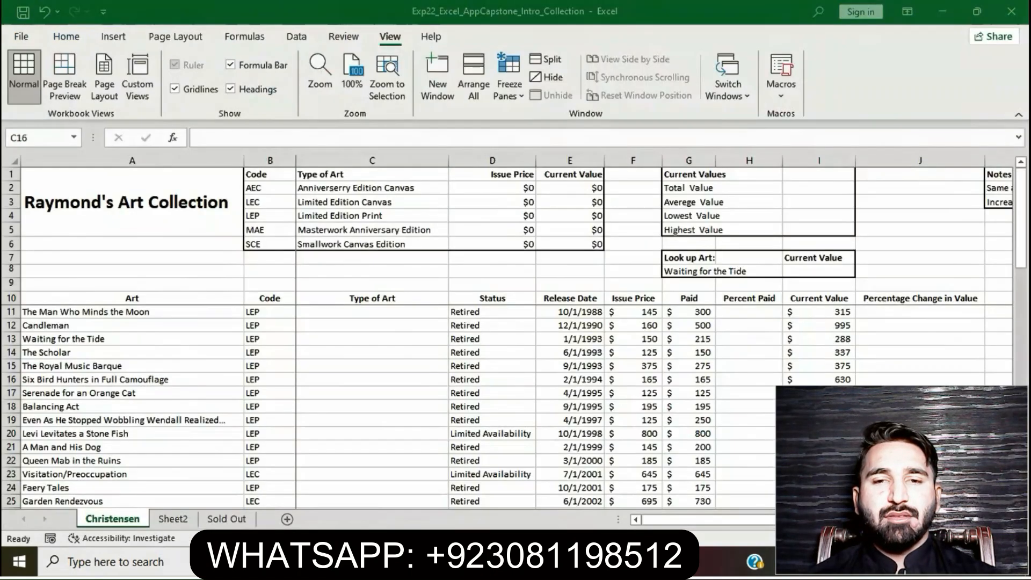
key("ctrl+v")
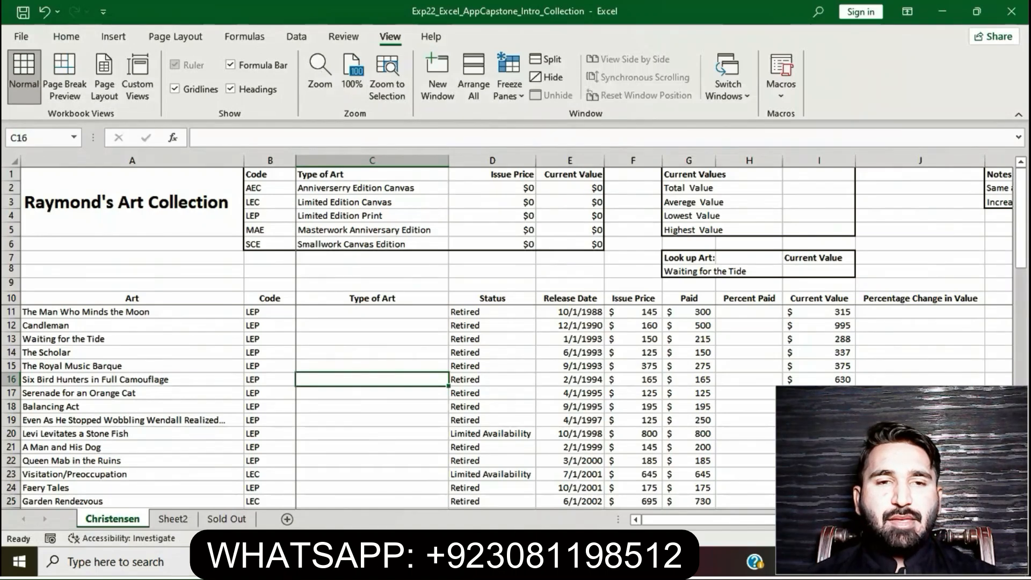
key("Return")
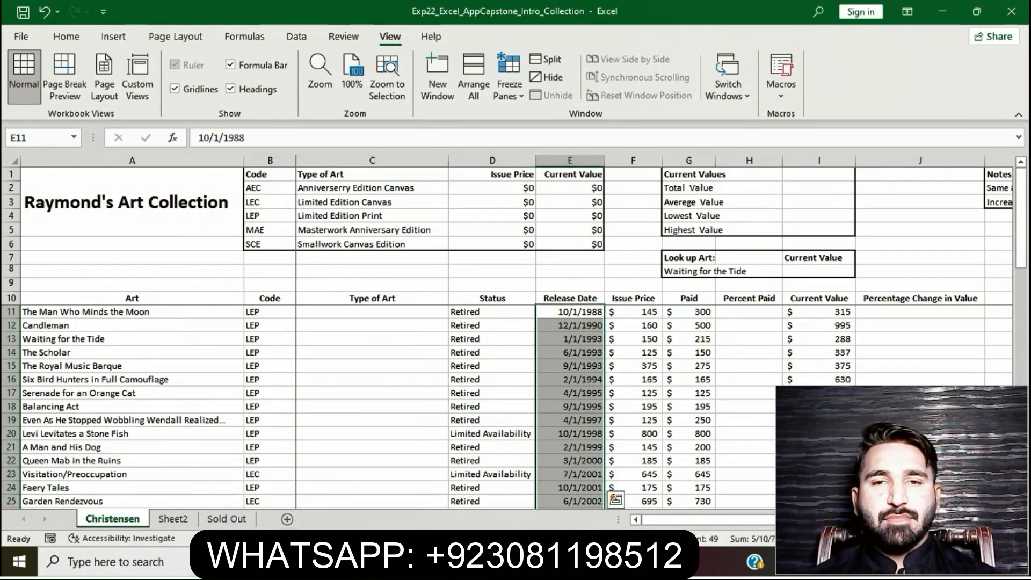
Check the rest of step 6 in Word, and apply the second 14-Mar-12 date format to the selected release dates in Excel.
key("alt+Tab")
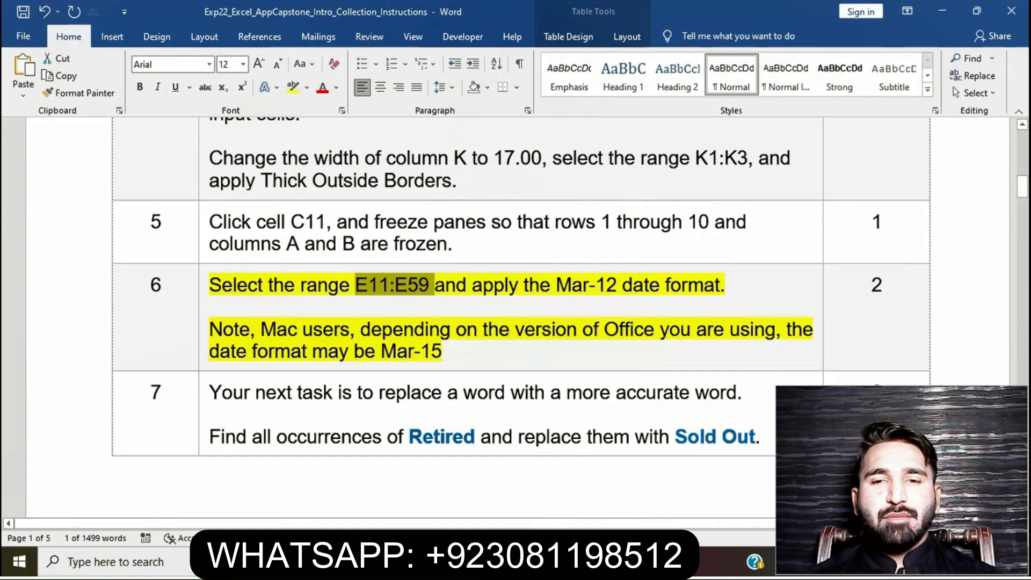
left_click_drag(435, 284, 721, 284)
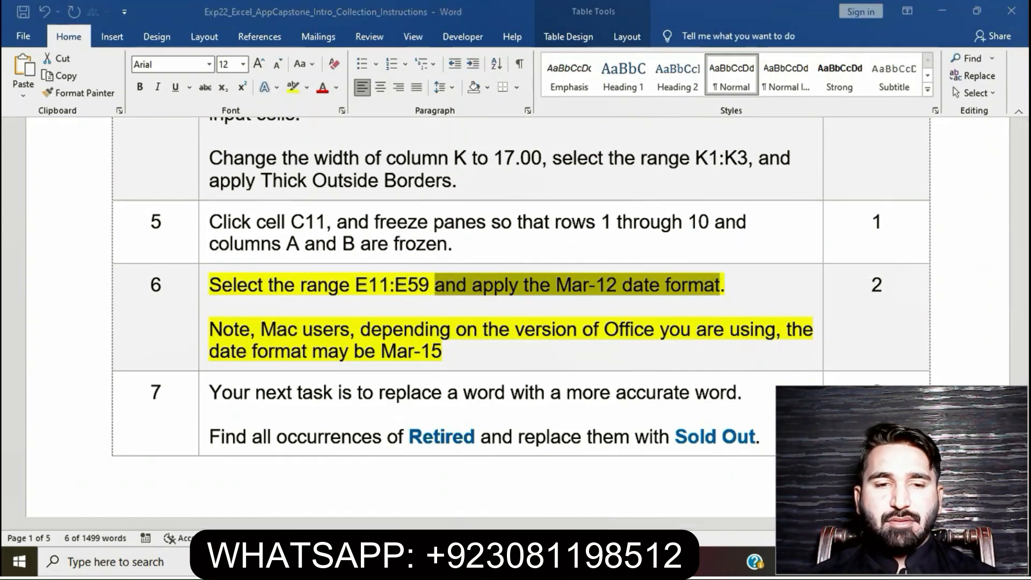
key("alt+Tab")
left_click(66, 36)
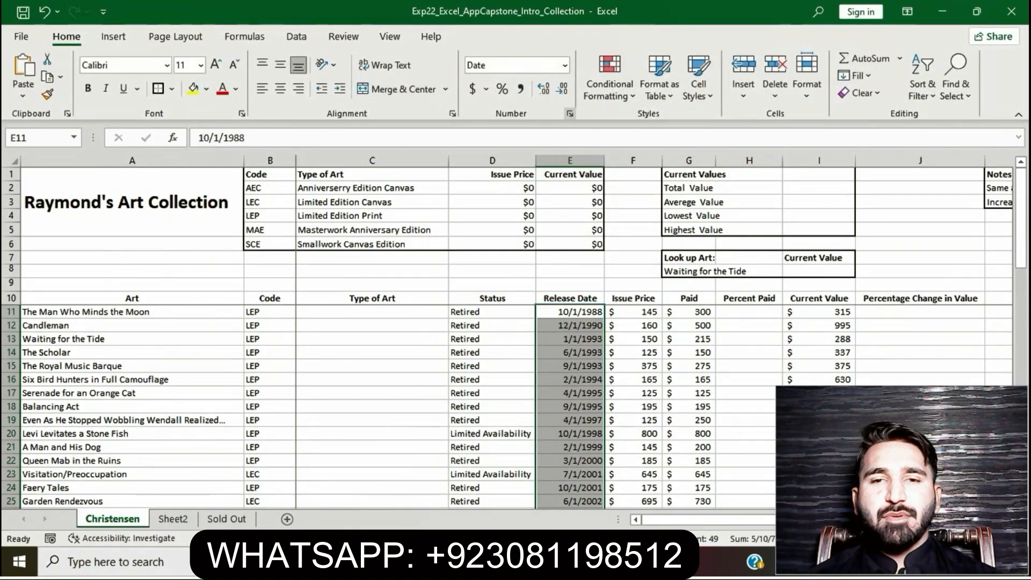
left_click(570, 113)
left_click(536, 238)
left_click(536, 228)
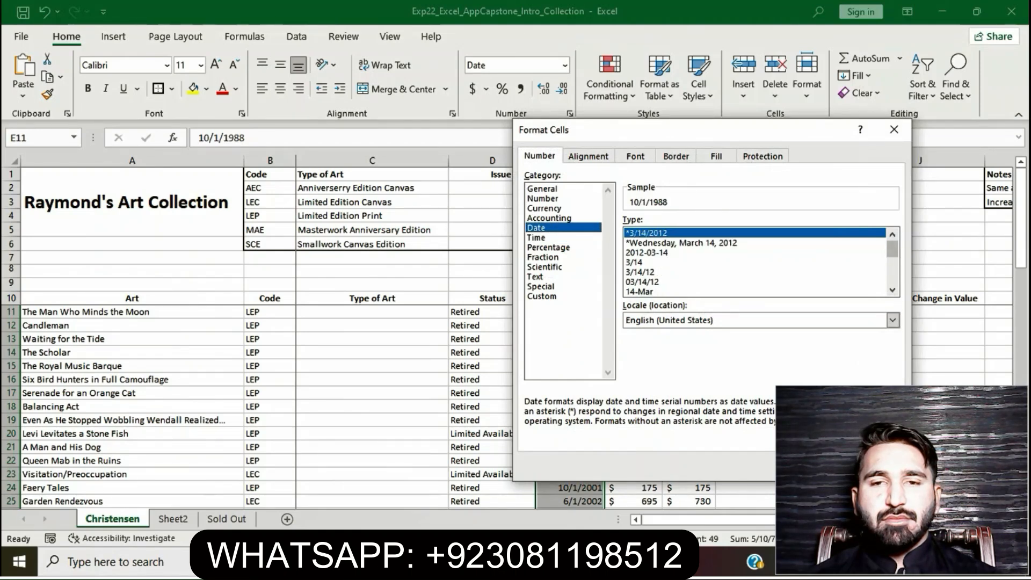
left_click(892, 290)
left_click(893, 290)
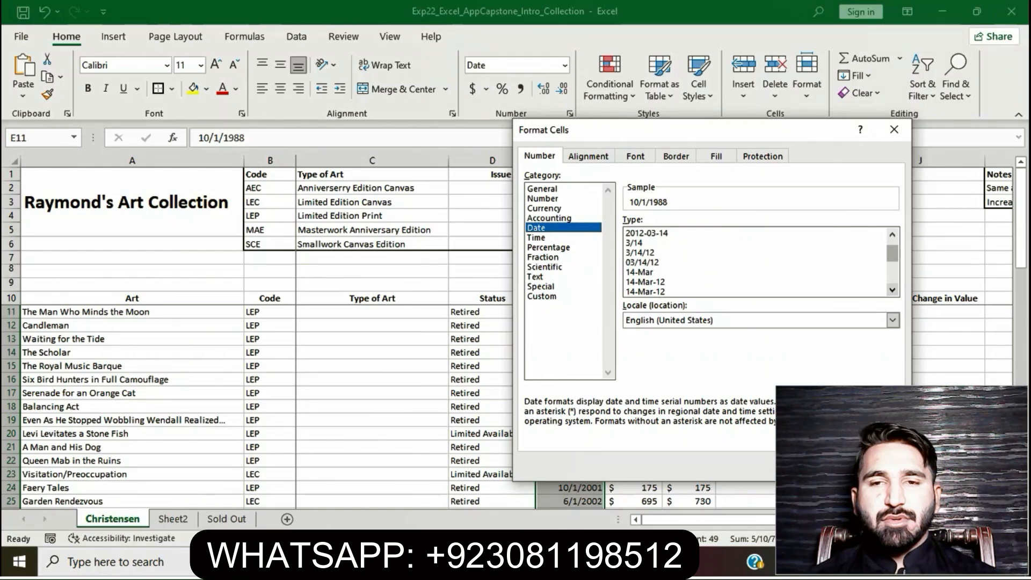
key("alt+Tab")
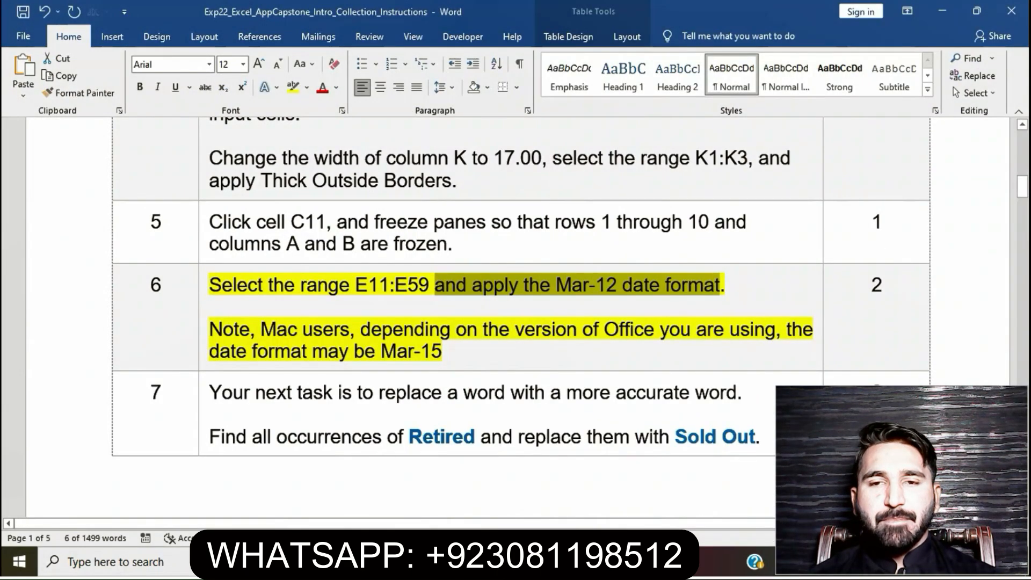
key("alt+Tab")
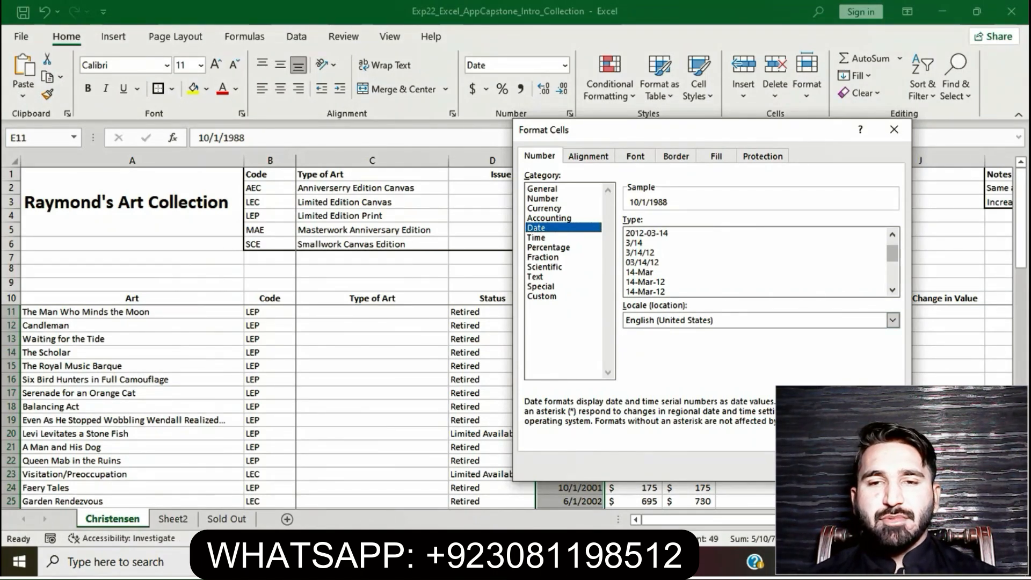
left_click(646, 292)
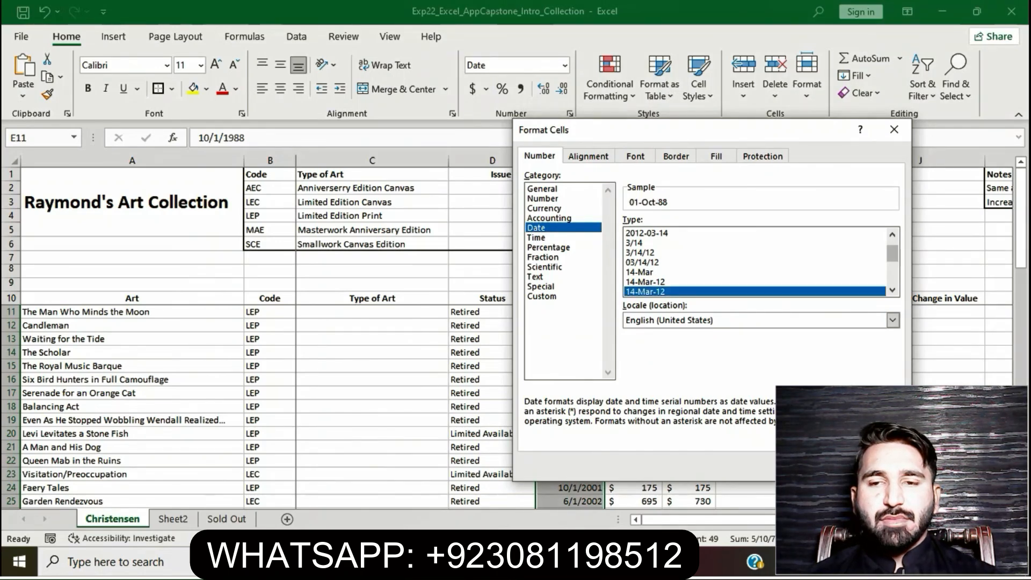
key("Return")
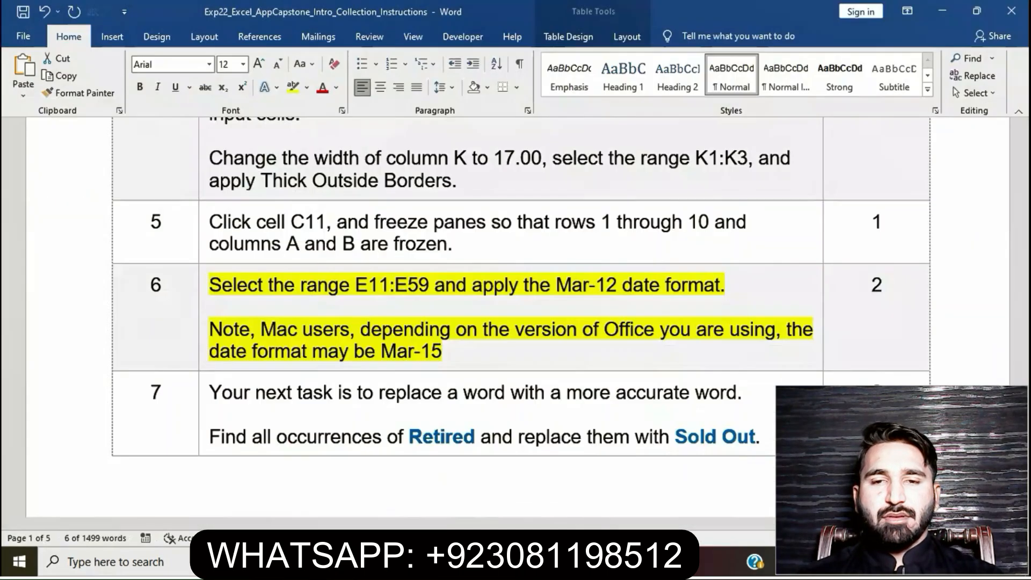
In the Word instructions, clear the highlight from step 6 and highlight the step 7 text in yellow.
key("alt+Tab")
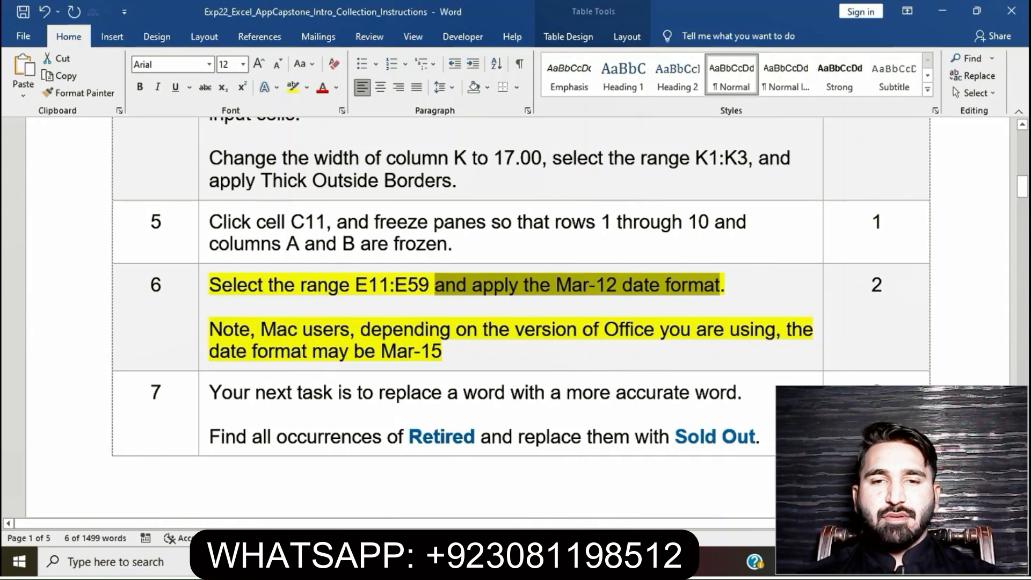
left_click(353, 285)
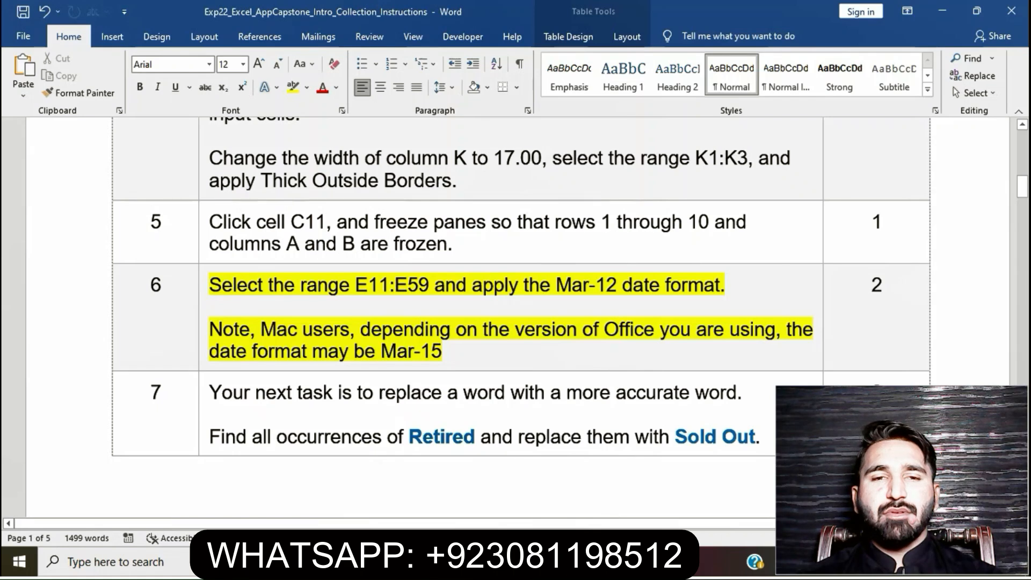
left_click(203, 288)
left_click(260, 267)
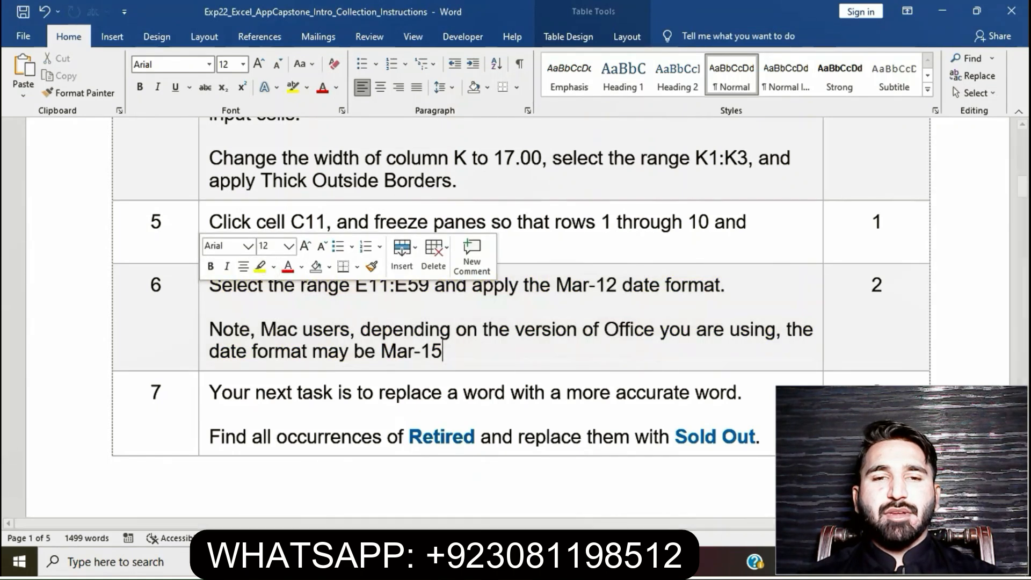
left_click(376, 308)
scroll(376, 308, "down", 3)
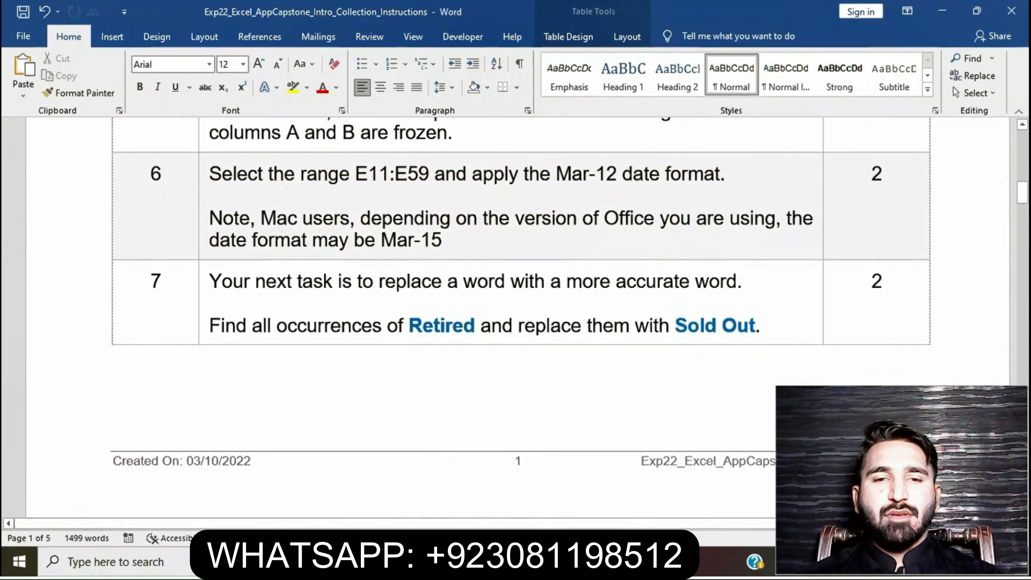
left_click(210, 283)
left_click(203, 284)
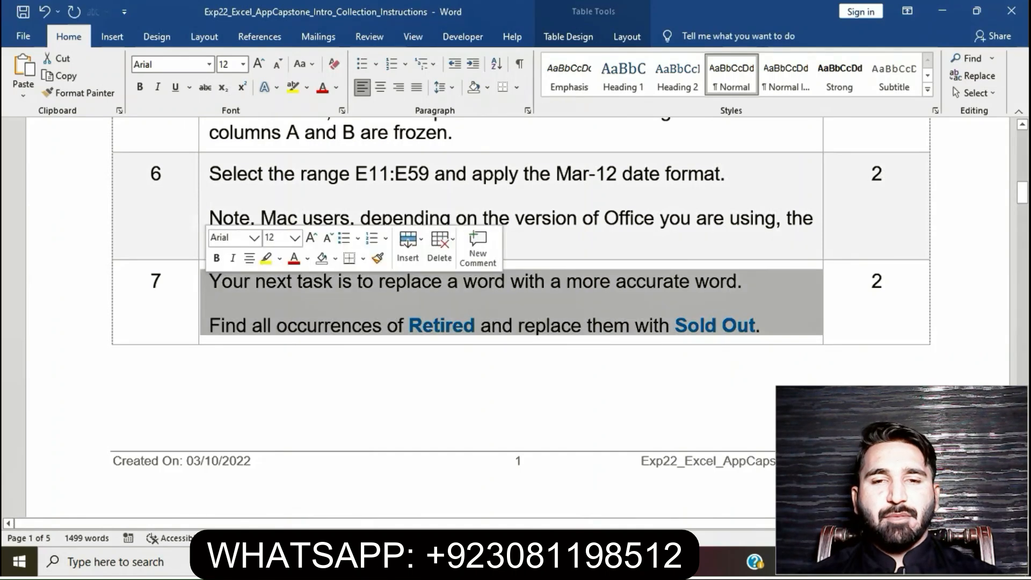
left_click(267, 259)
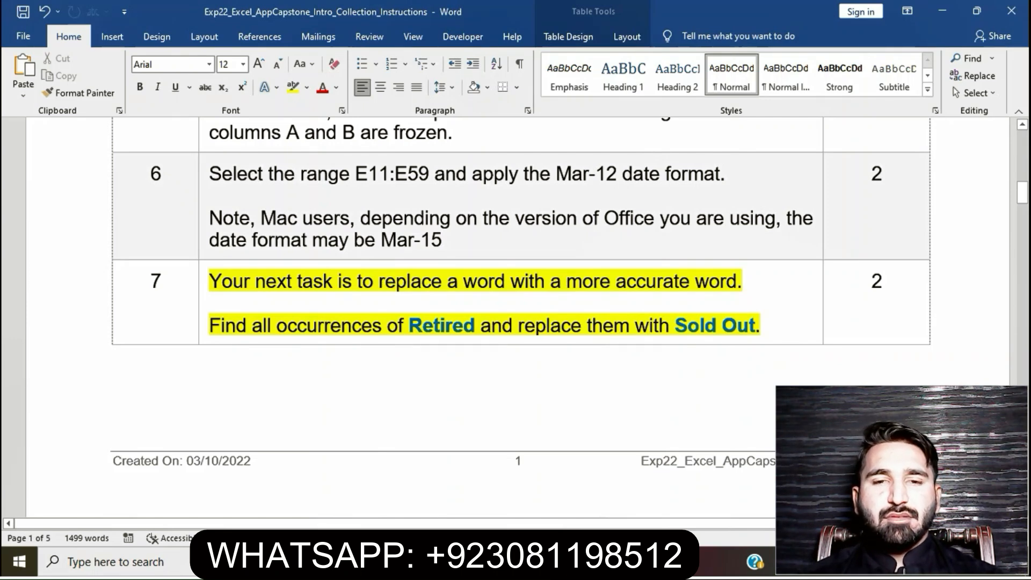
Copy the word Retired from step 7 and enter it as the search text for a replacement in the Excel workbook.
left_click_drag(409, 325, 476, 325)
key("ctrl+c")
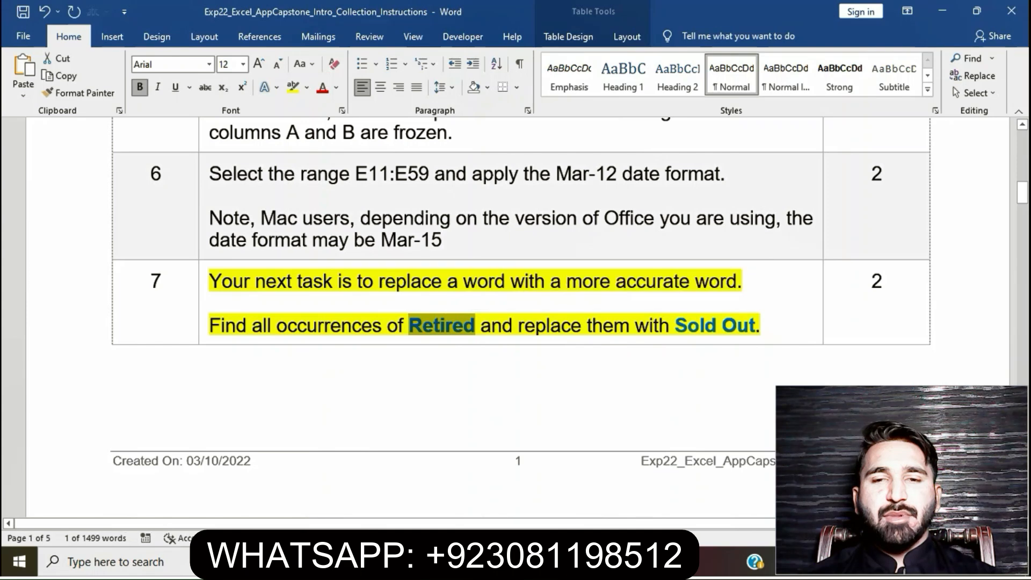
key("alt+Tab")
left_click(372, 420)
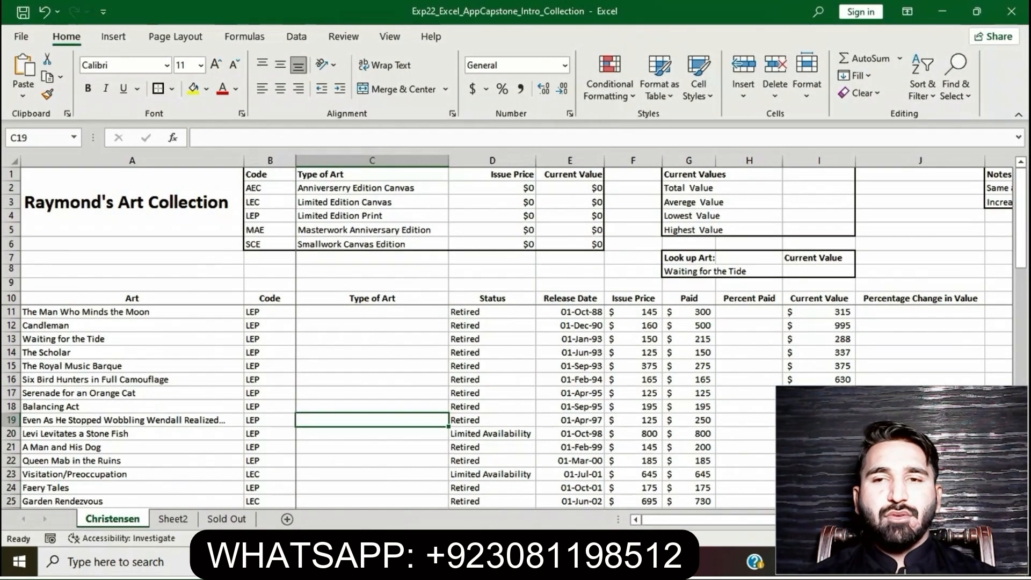
mouse_move(458, 562)
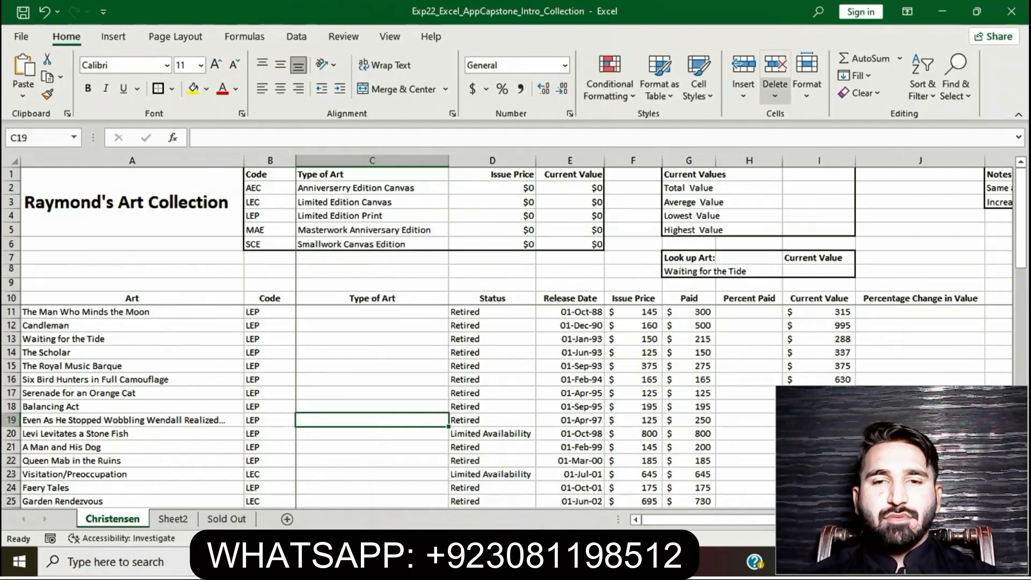
left_click(957, 76)
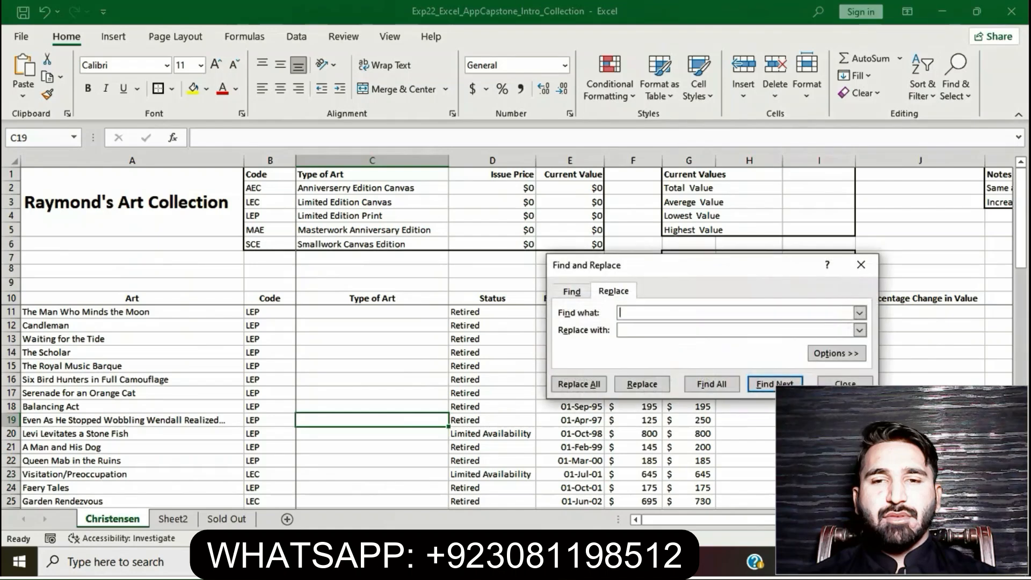
key("ctrl+v")
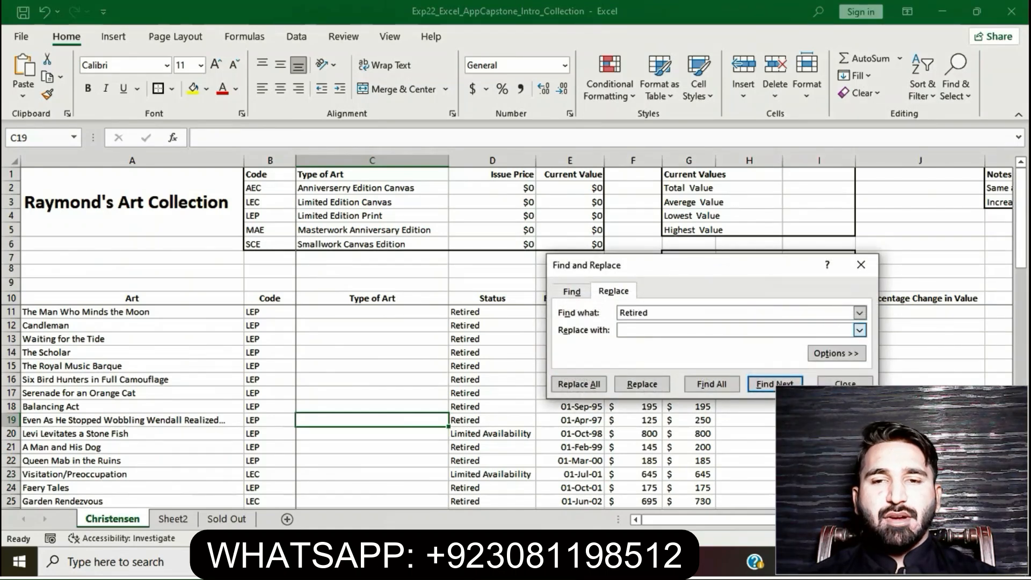
Copy Sold Out from step 7 in Word and use it in Excel to replace all occurrences of Retired on the Christensen worksheet.
key("alt+Tab")
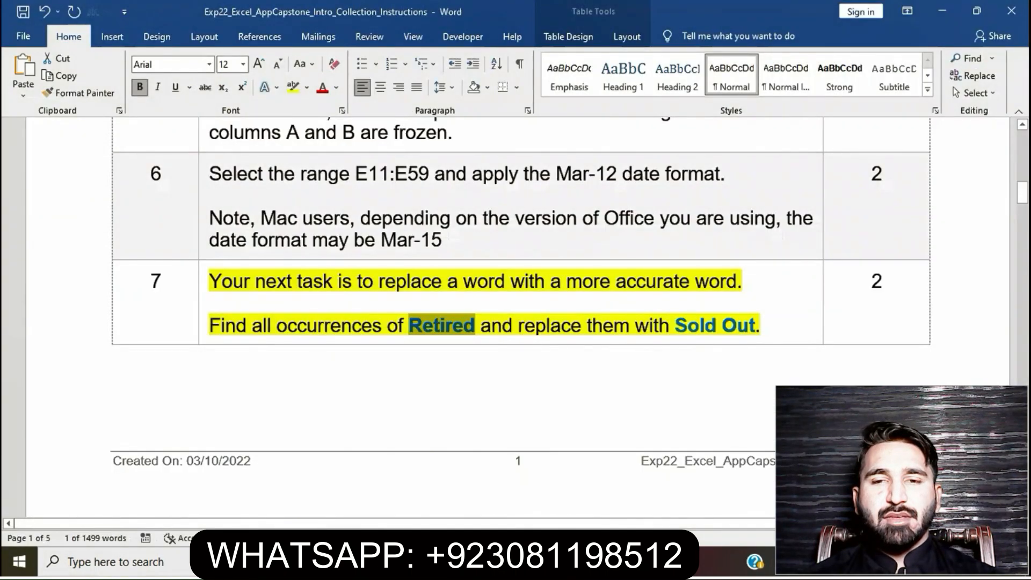
left_click_drag(676, 326, 756, 326)
key("ctrl+c")
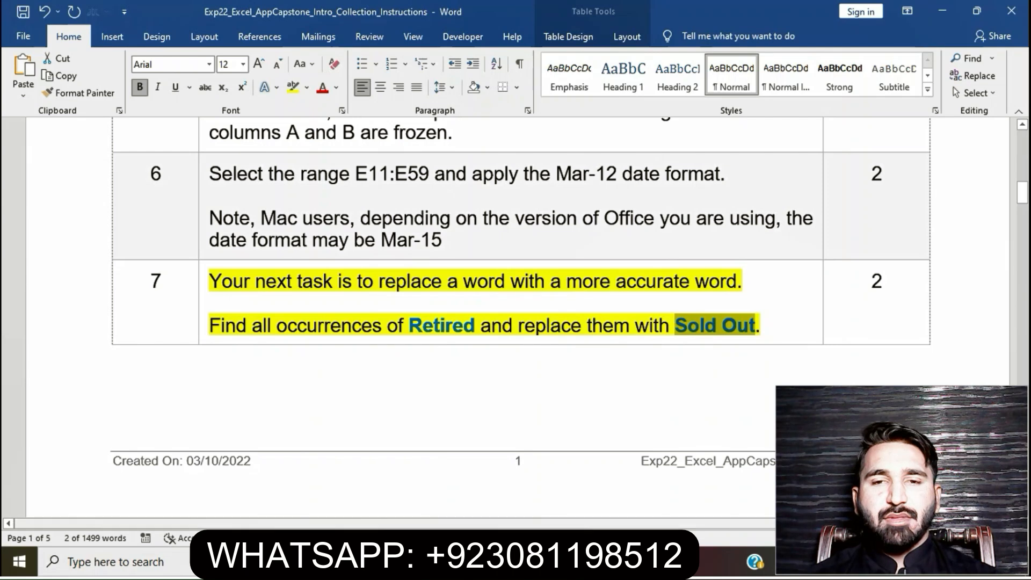
key("alt+Tab")
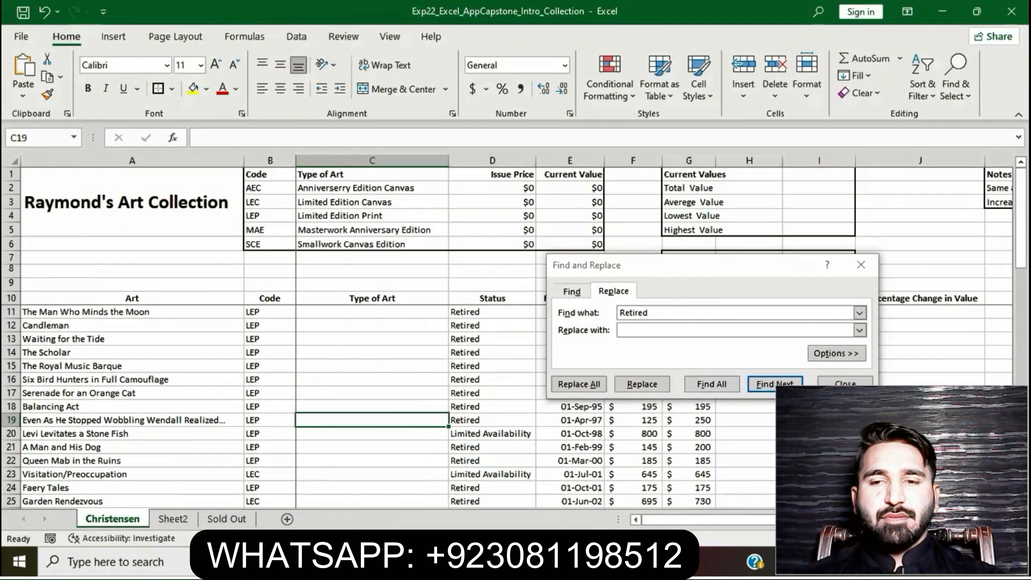
key("ctrl+v")
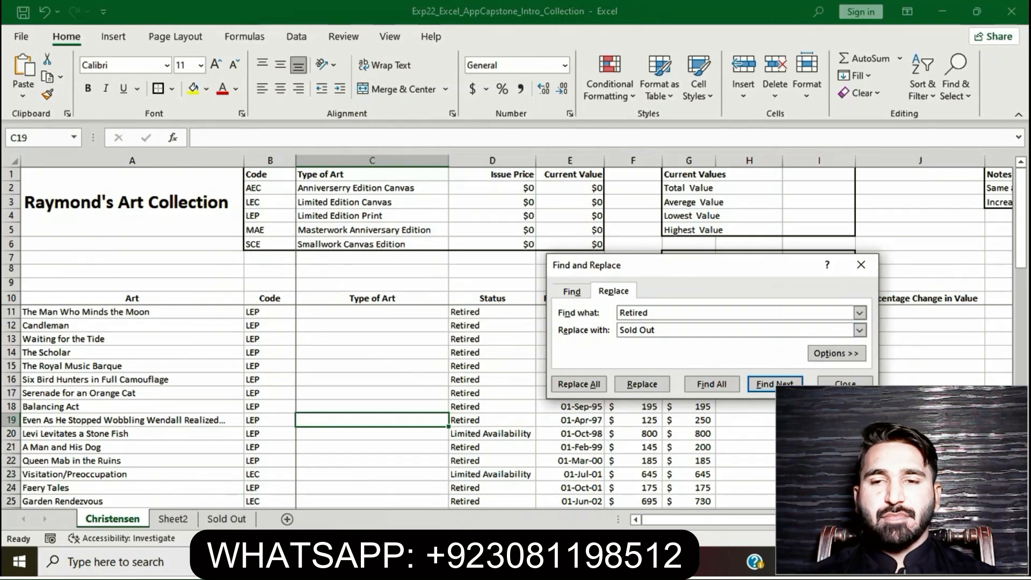
left_click(579, 384)
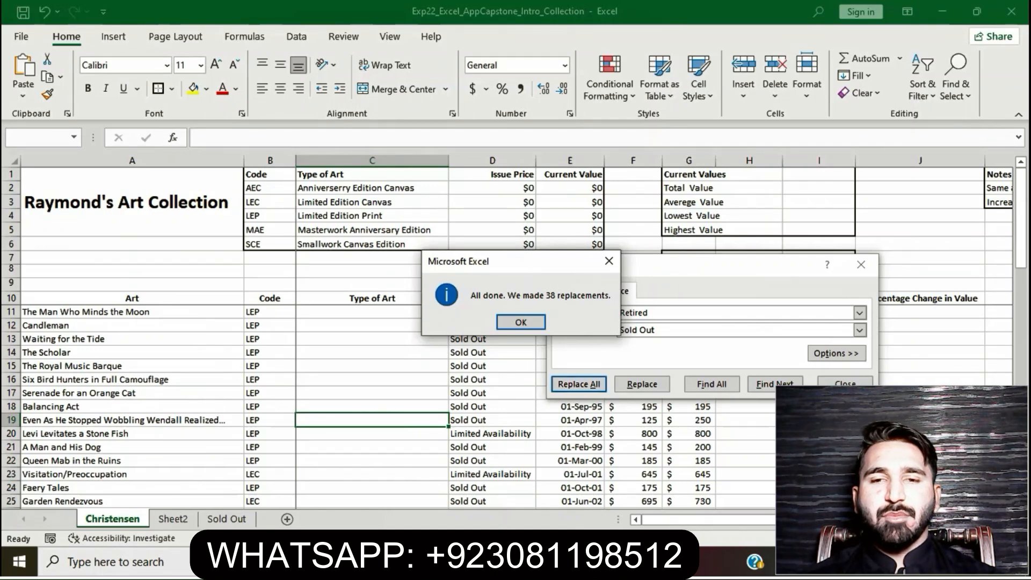
key("Return")
left_click(845, 383)
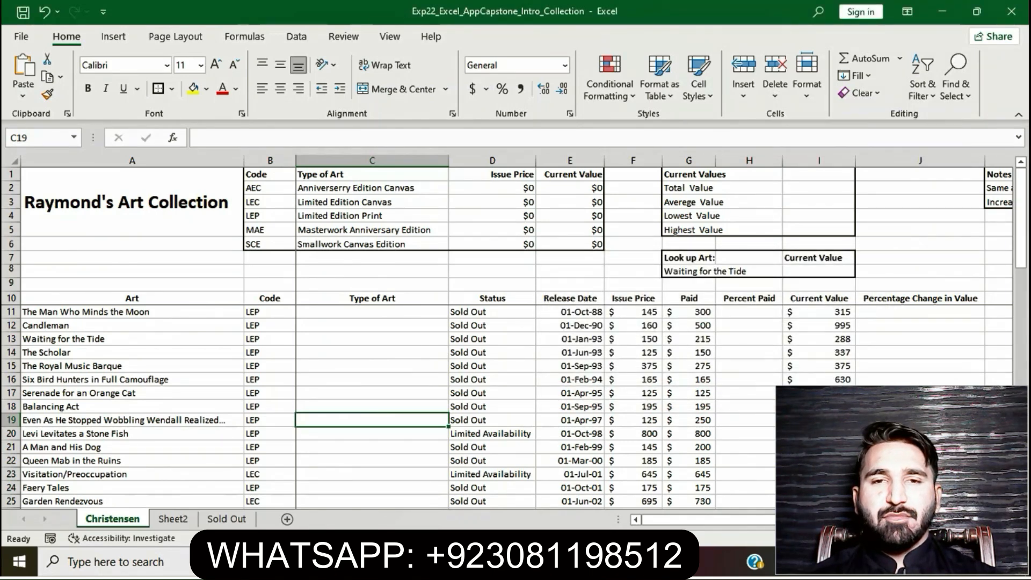
Return to the Word instructions, clear the highlight from step 7 and highlight the step 8 text in yellow.
left_click(460, 562)
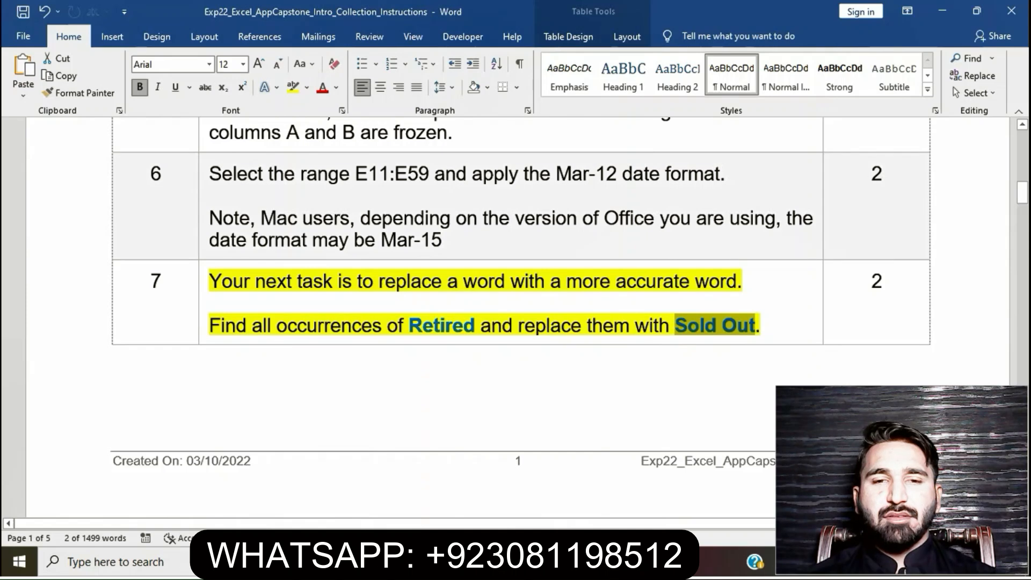
left_click(514, 326)
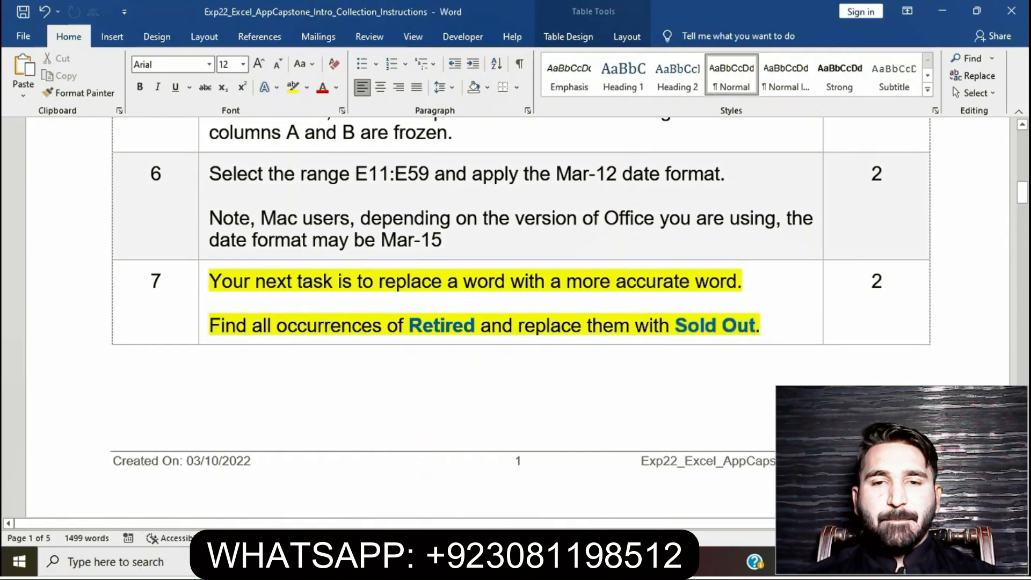
left_click(203, 283)
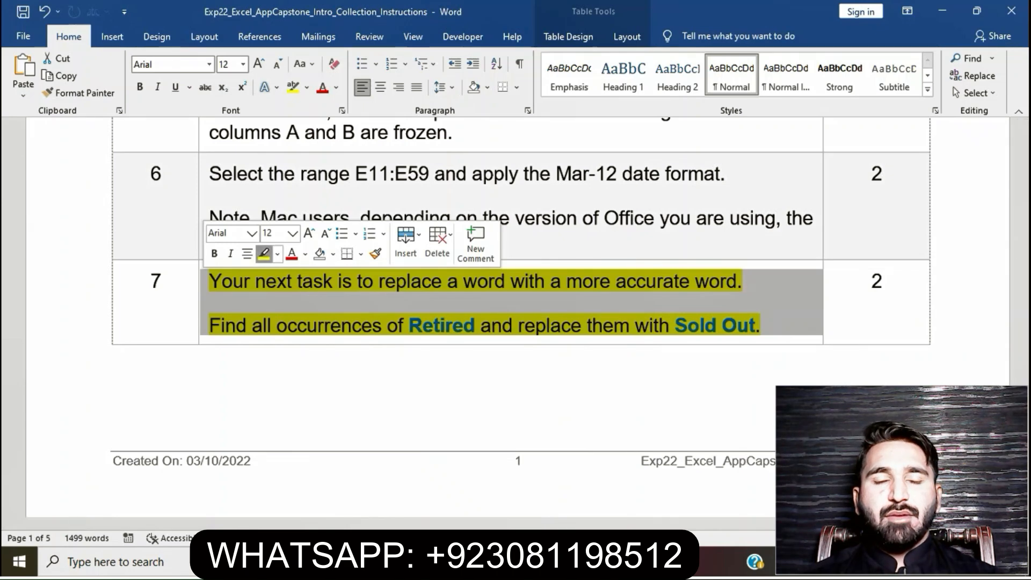
left_click(264, 254)
scroll(269, 204, "down", 8)
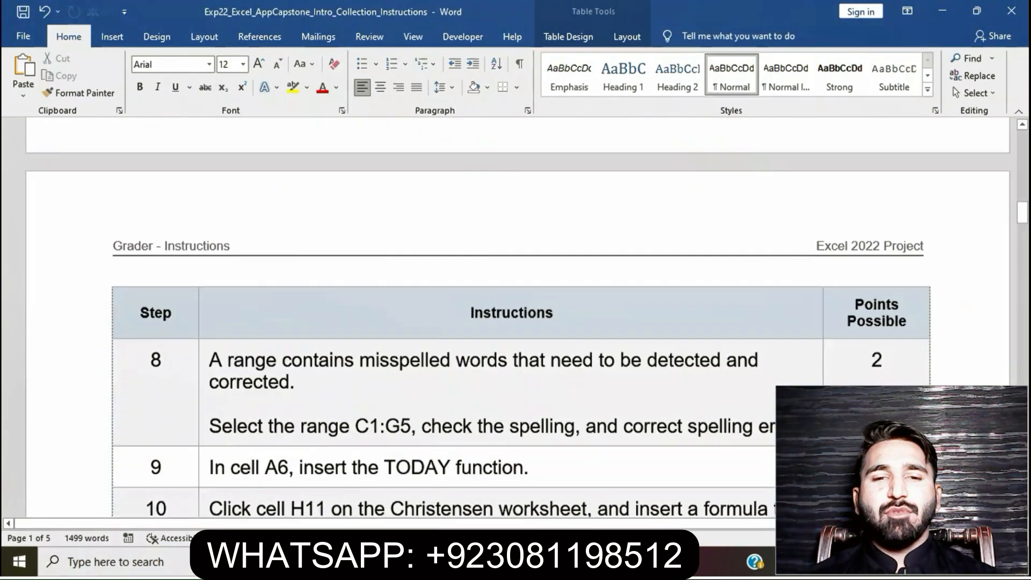
left_click(203, 274)
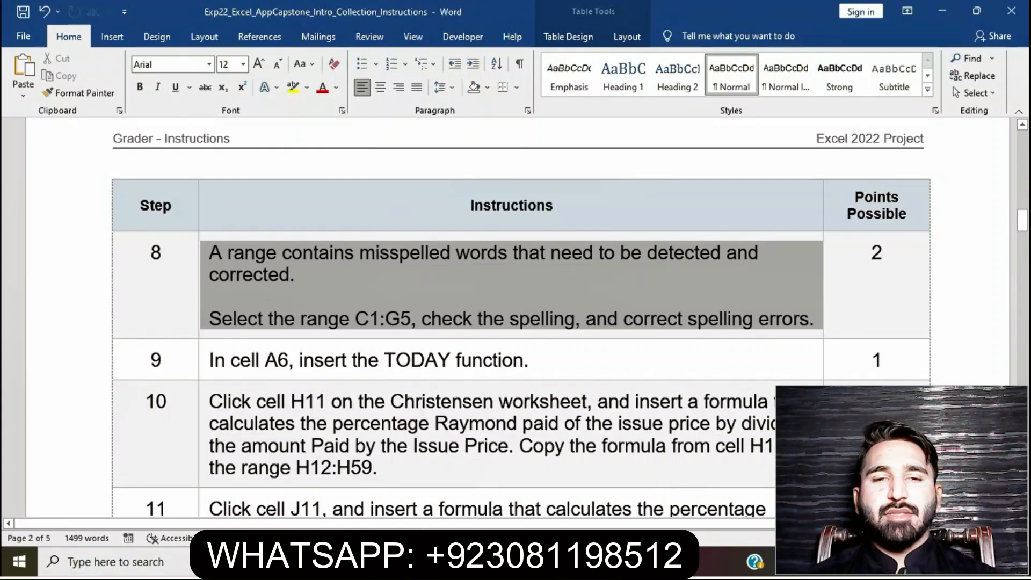
left_click(269, 230)
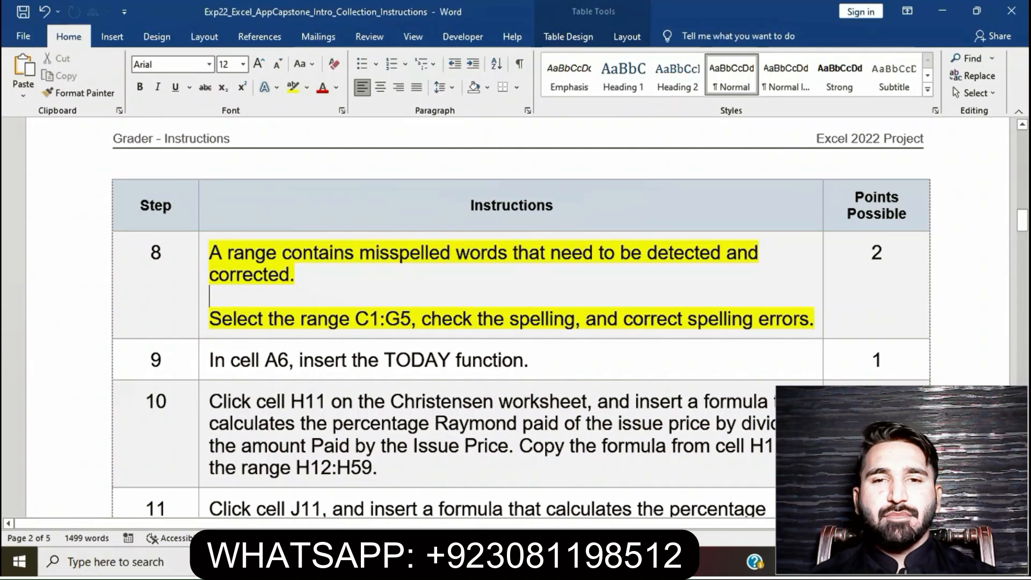
Copy the range reference C1:G5 from step 8 and use it in Excel to select that range on the Christensen worksheet.
left_click_drag(356, 318, 411, 318)
key("ctrl+c")
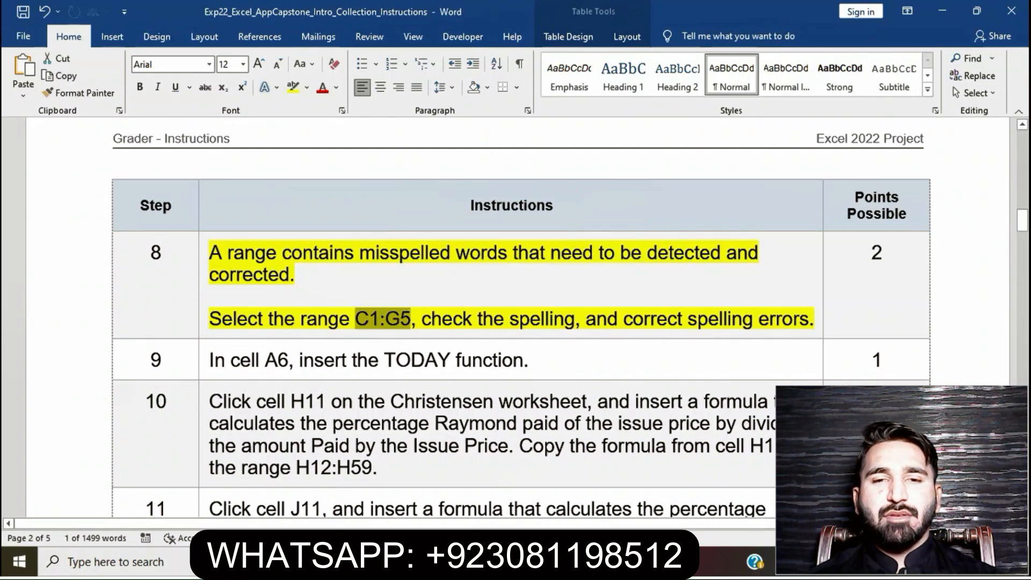
key("alt+Tab")
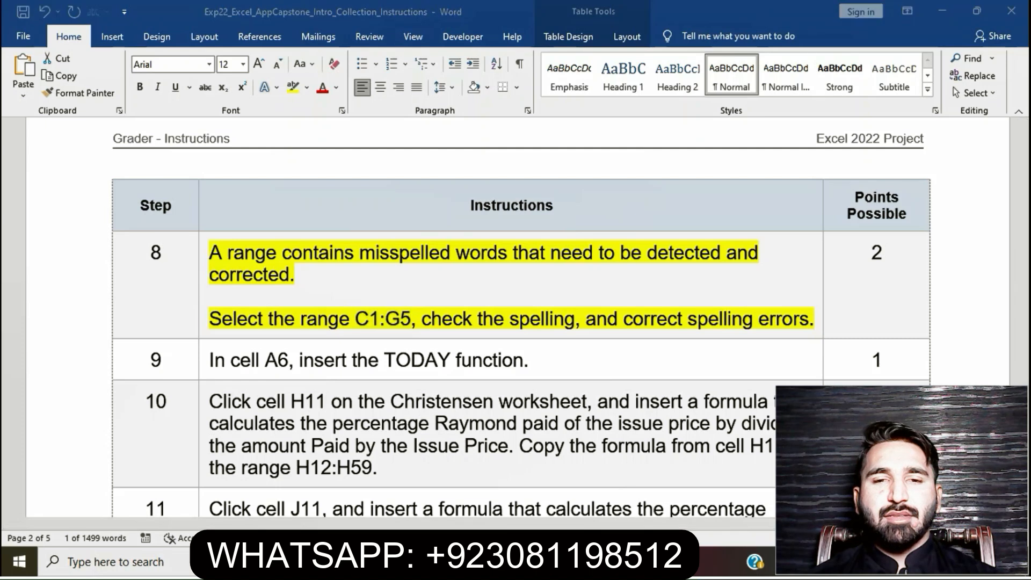
key("ctrl+v")
key("Return")
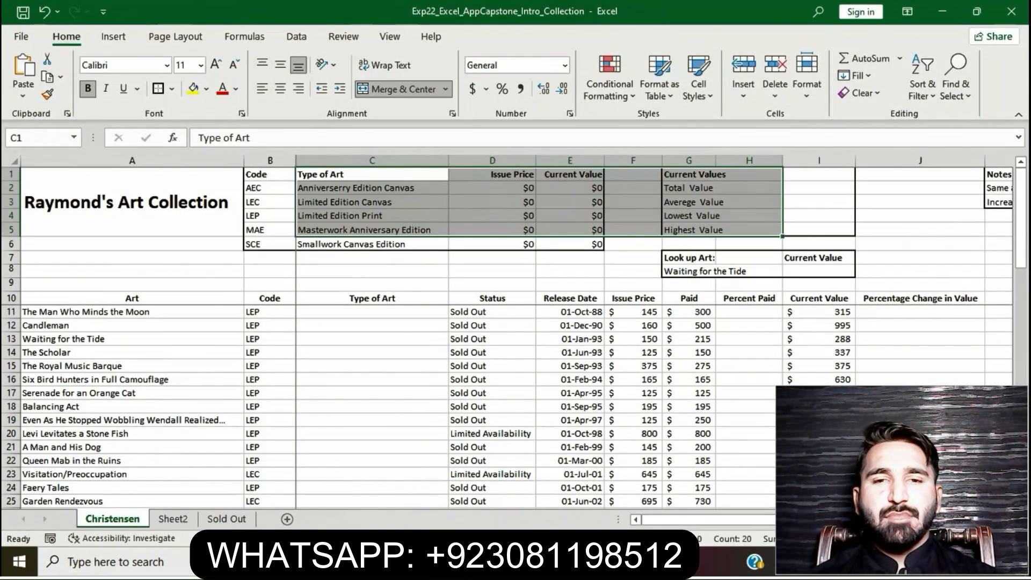
Check the rest of step 8 in Word, and run the spelling check on the selected range in Excel.
key("alt+Tab")
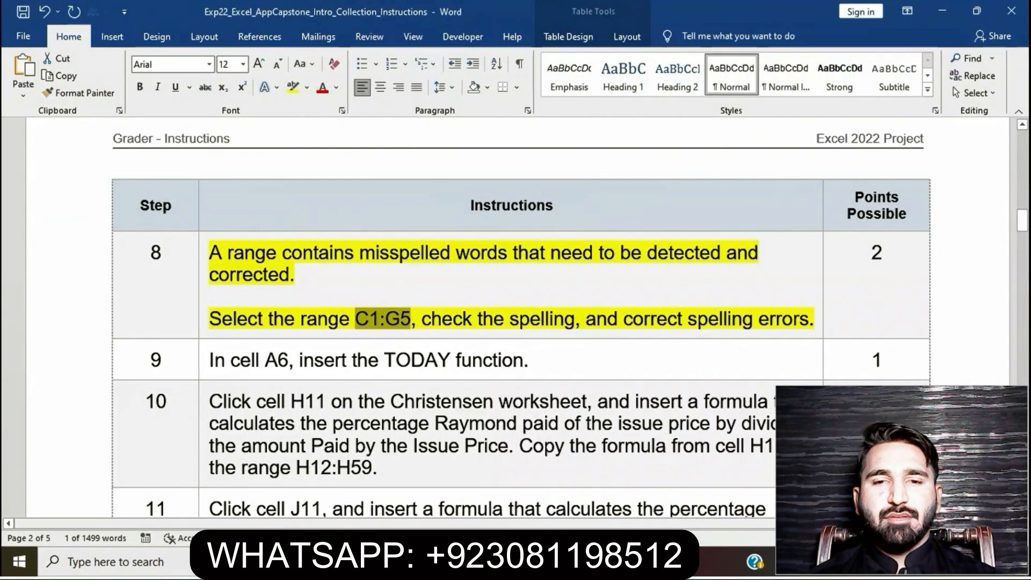
left_click_drag(423, 319, 814, 320)
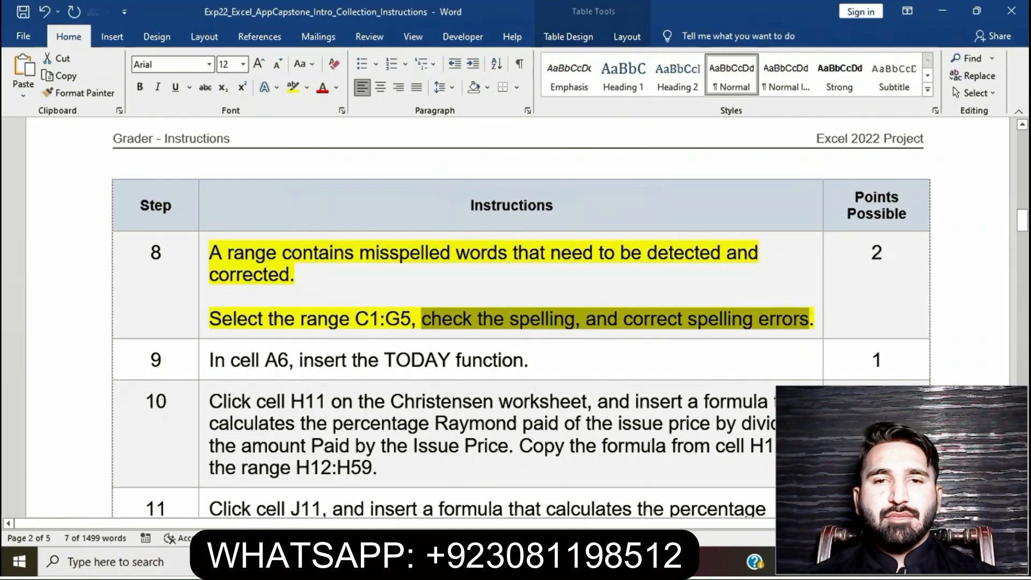
key("alt+Tab")
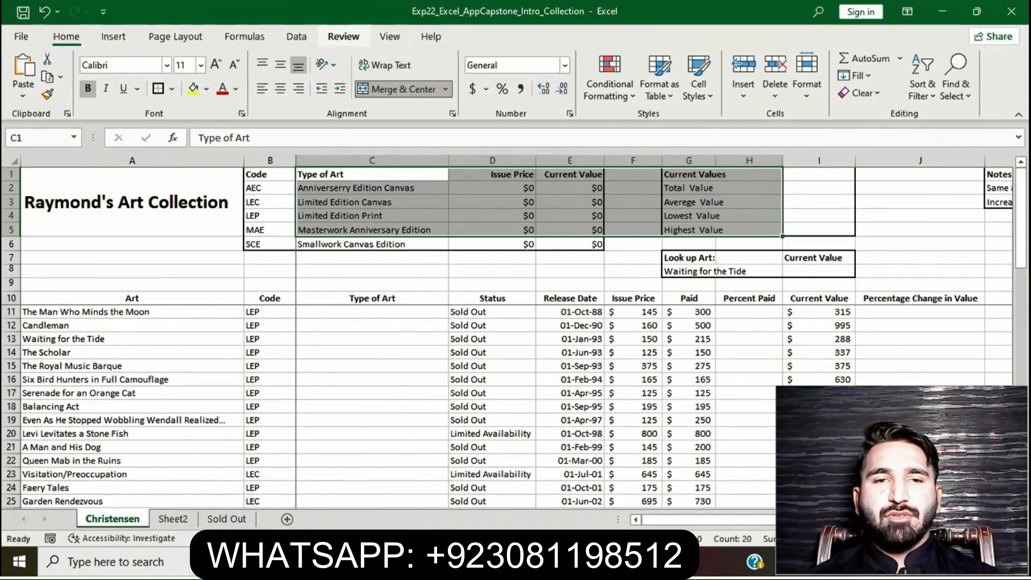
left_click(343, 36)
left_click(24, 75)
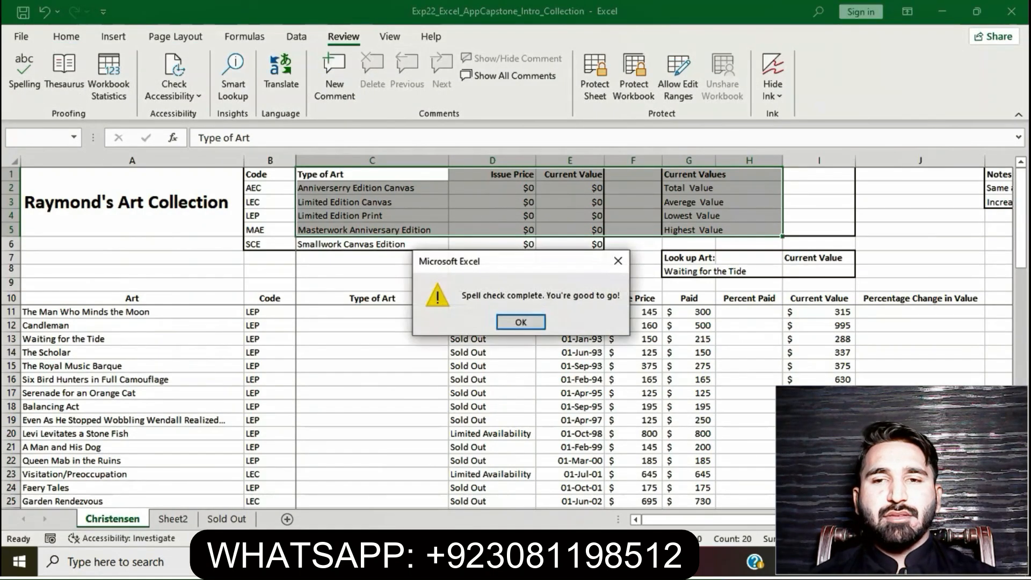
left_click(521, 323)
left_click(513, 325)
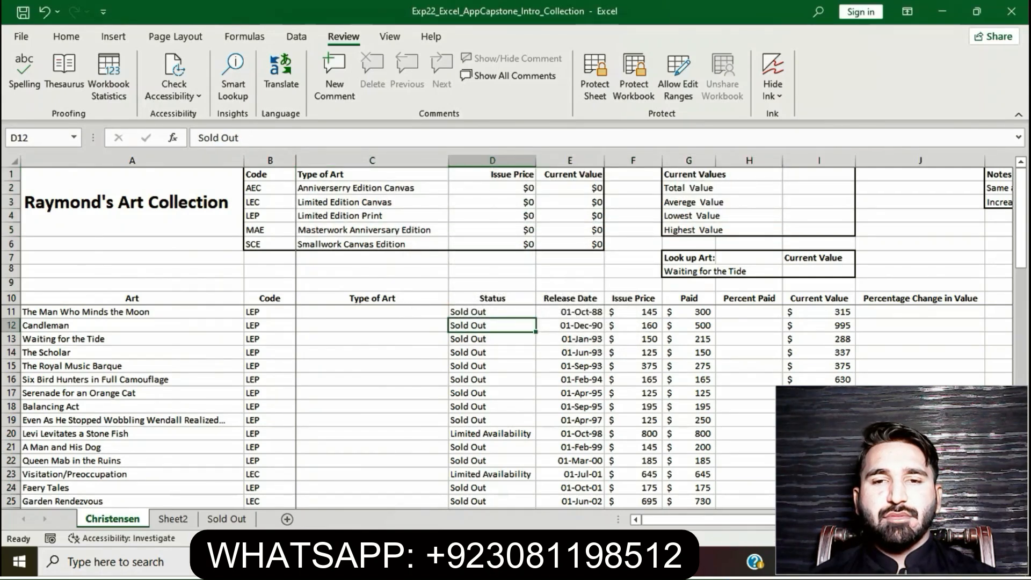
Switch to the Word instructions, clear the yellow highlight from step 8 and move on to step 9.
key("alt+Tab")
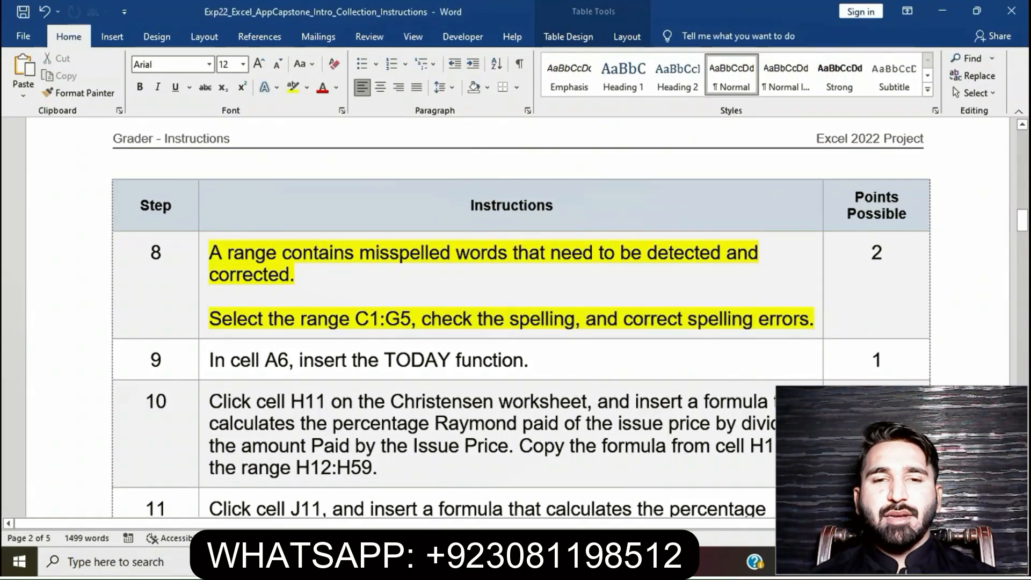
triple_click(323, 275)
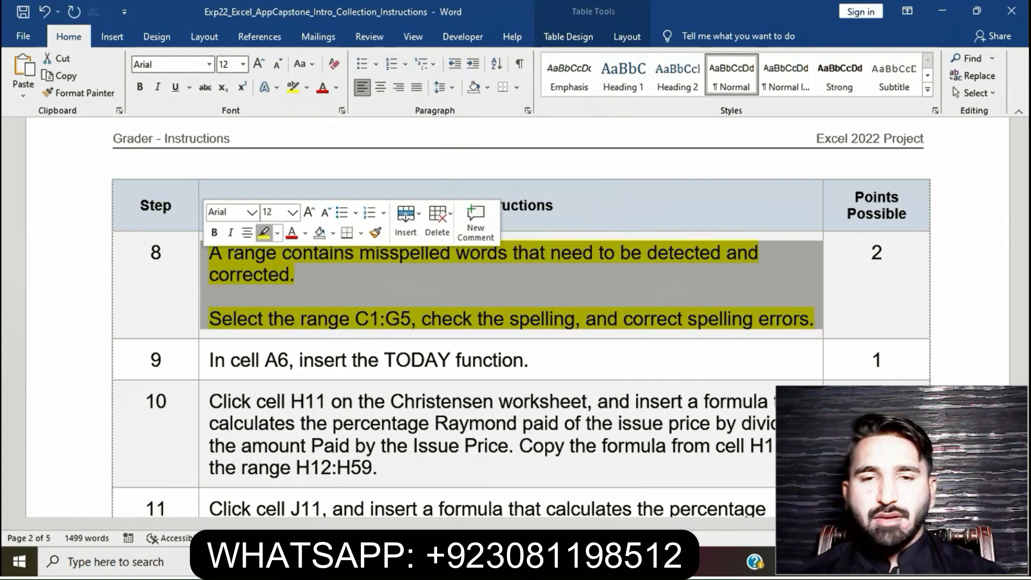
left_click(264, 232)
left_click(210, 297)
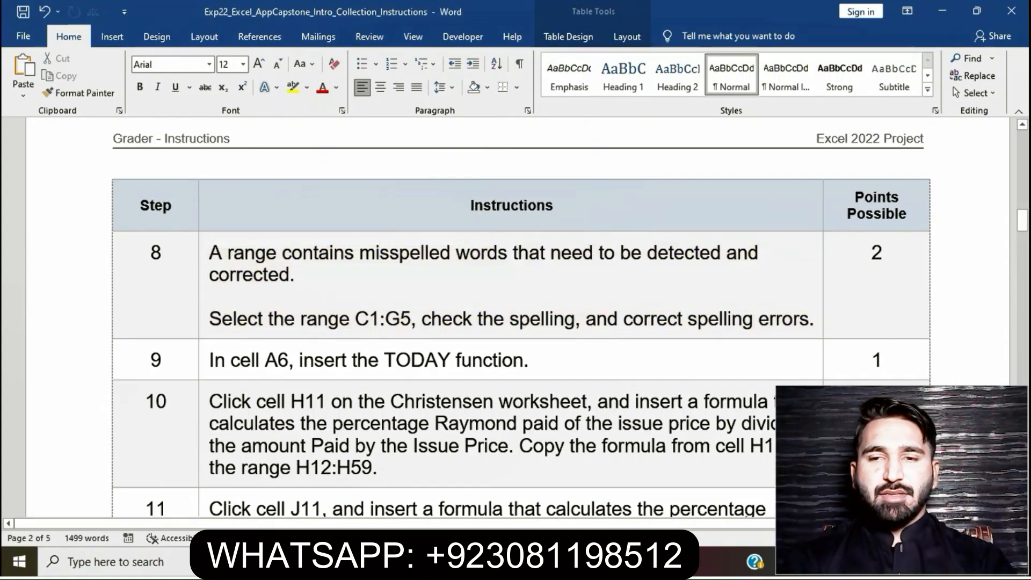
scroll(518, 317, "down", 2)
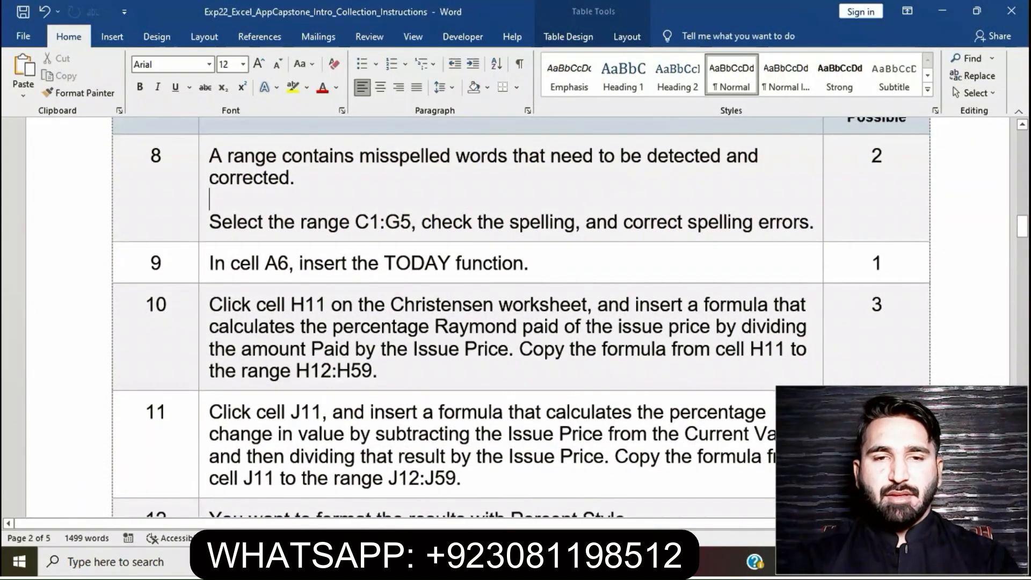
Highlight the entire step 9 row of the instructions table in yellow.
double_click(203, 264)
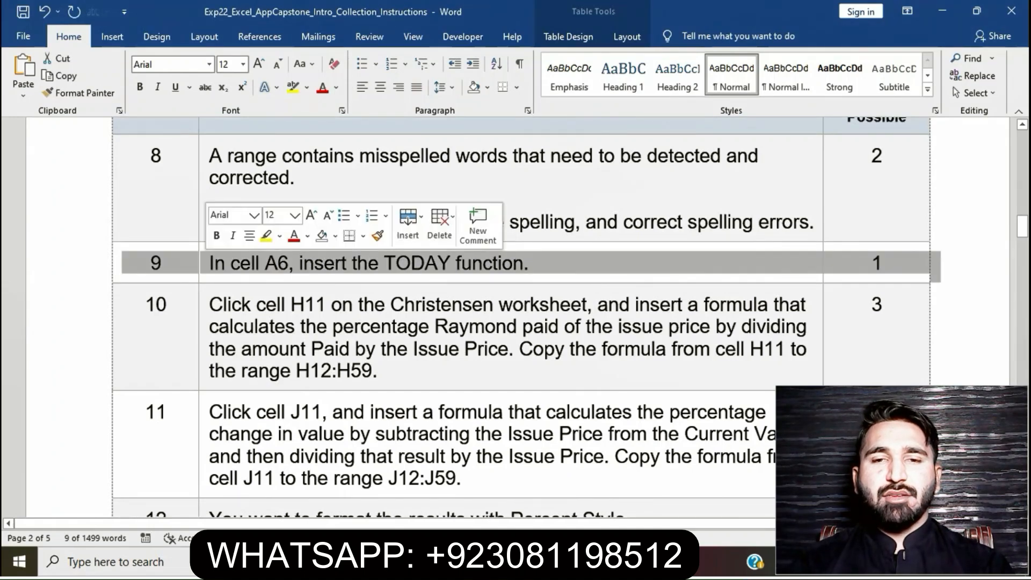
left_click(266, 235)
left_click(278, 264)
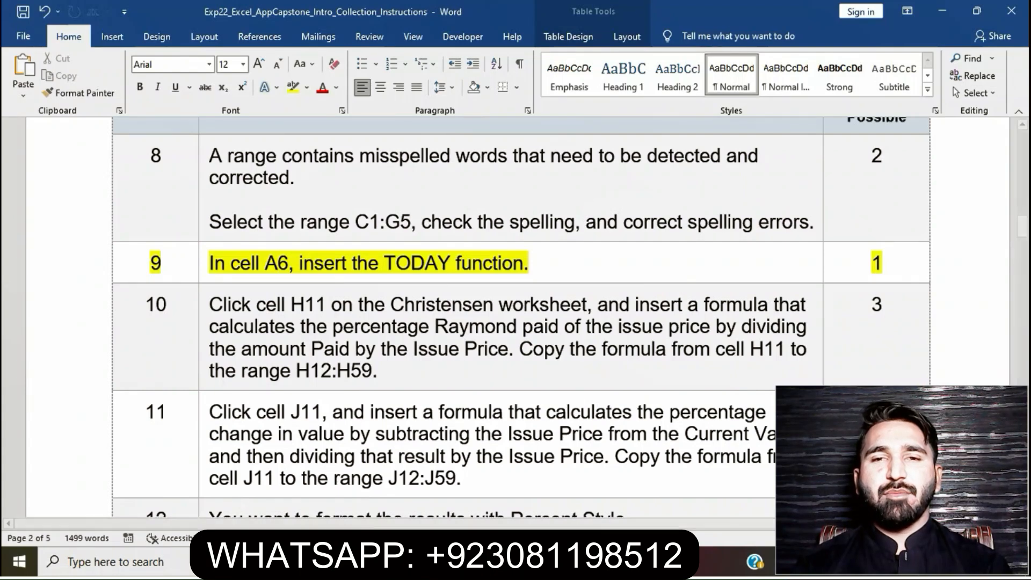
Switch to Excel and insert the TODAY function in cell A6 of the Christensen worksheet.
key("alt+Tab")
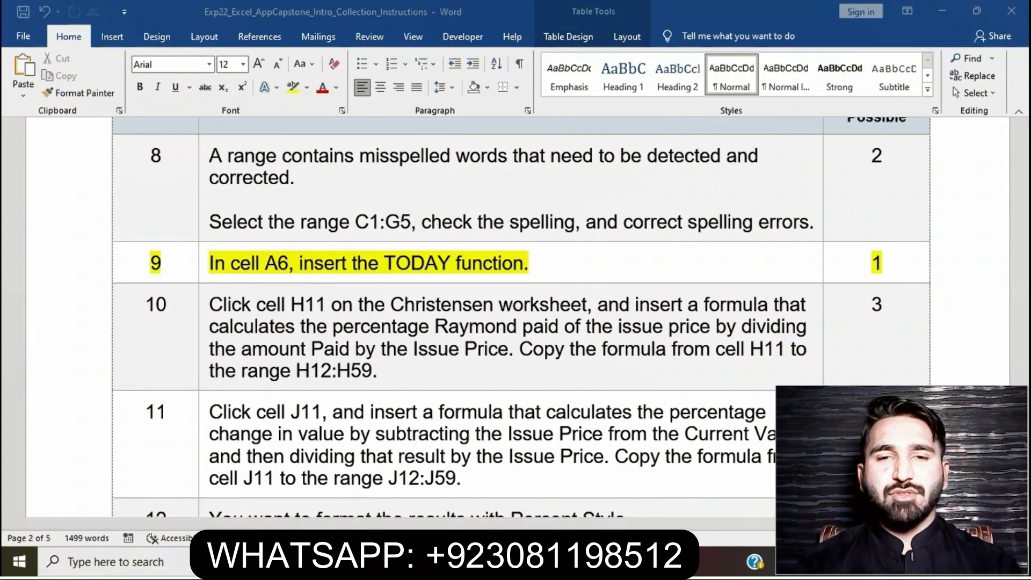
left_click(132, 243)
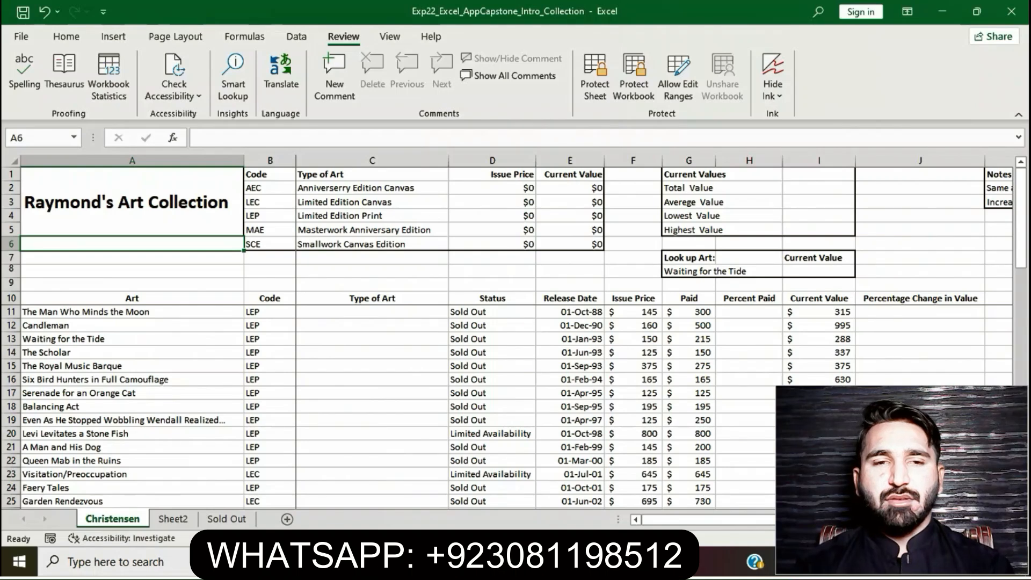
type("=")
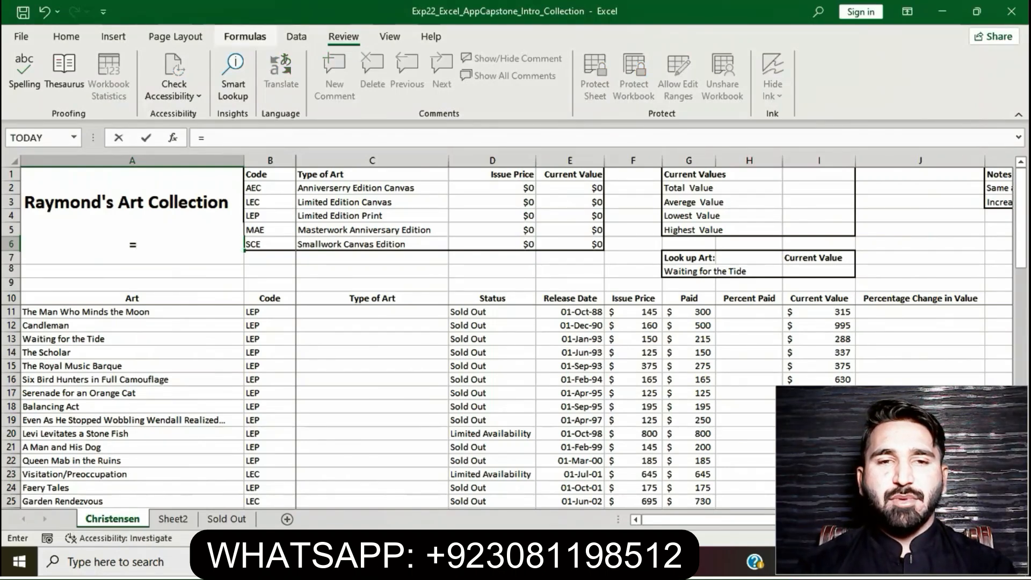
left_click(245, 36)
left_click(259, 75)
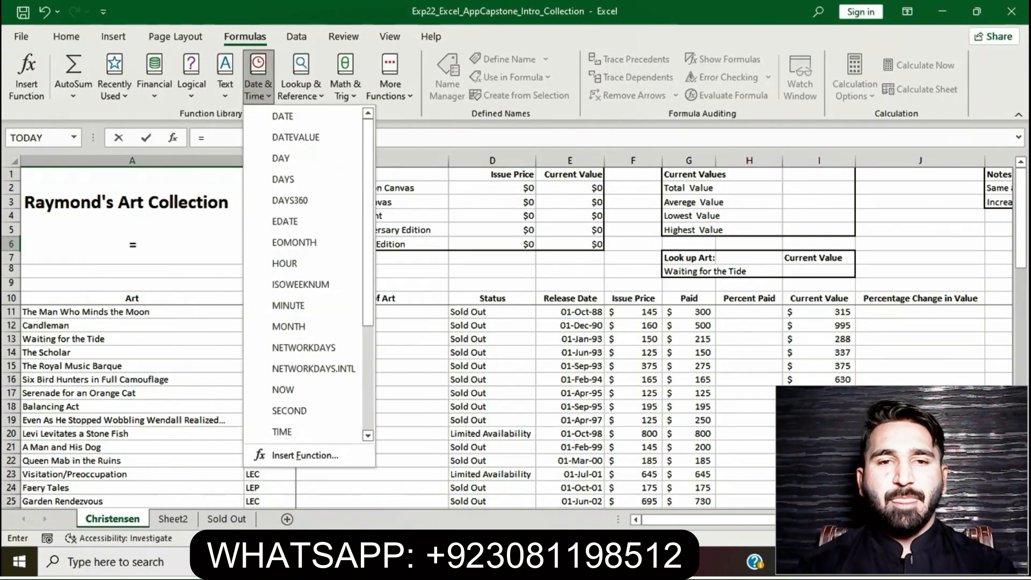
scroll(301, 429, "down", 1)
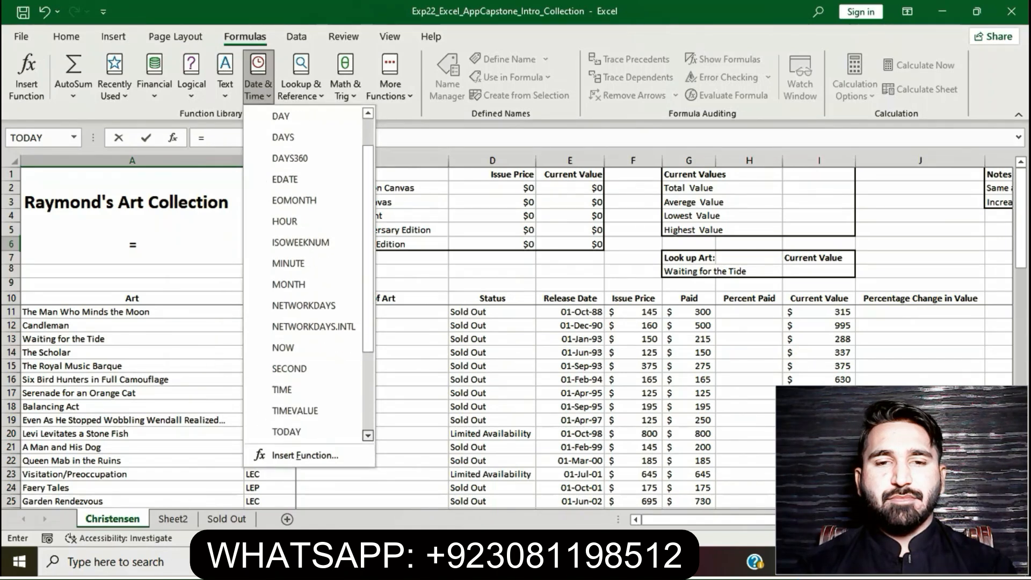
scroll(300, 408, "down", 1)
left_click(286, 389)
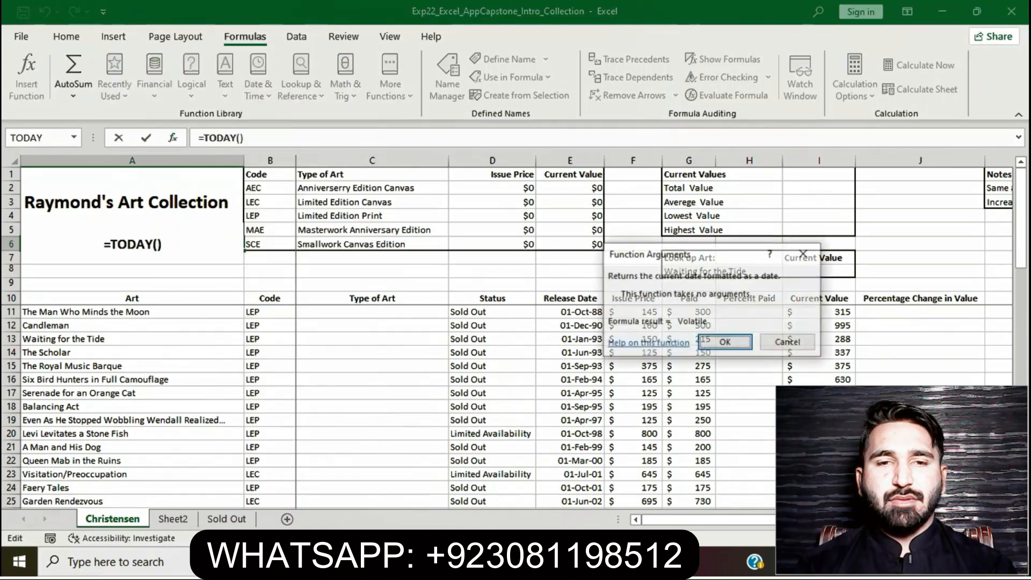
key("Return")
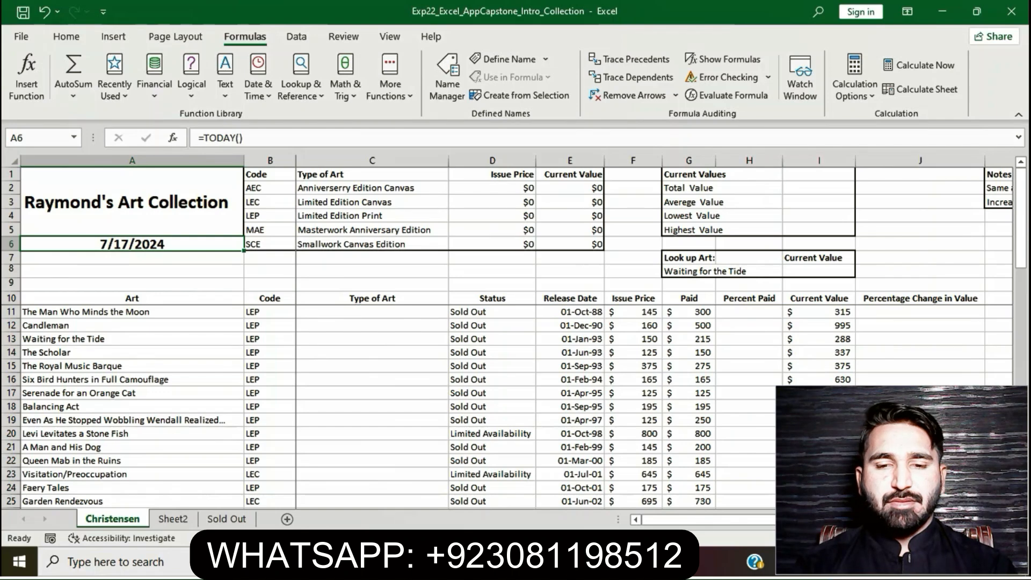
Return to the Word instructions, clear the yellow highlight from the step 9 text and highlight the step 10 text in yellow.
key("alt+Tab")
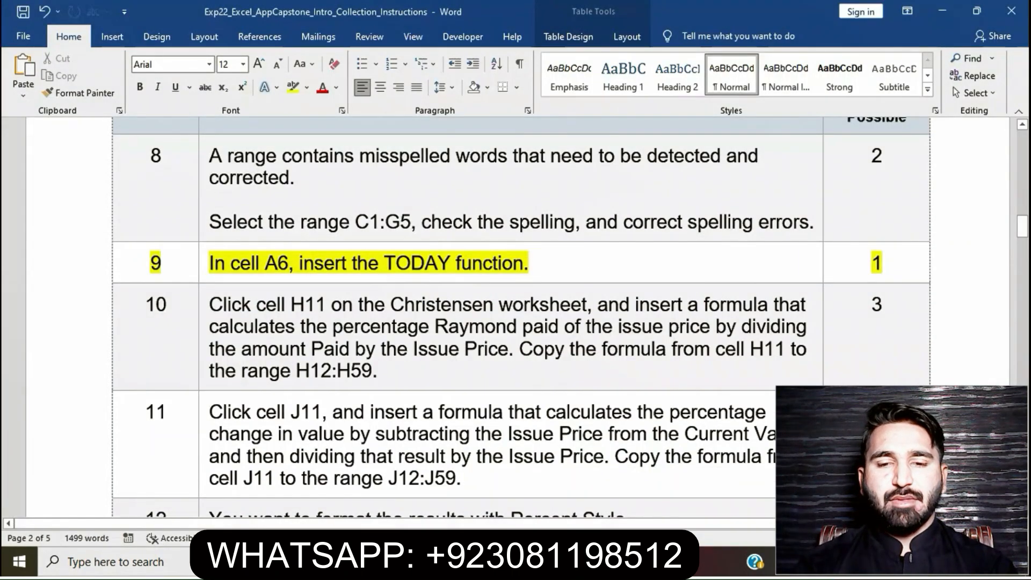
left_click(203, 264)
left_click(264, 243)
left_click(291, 305)
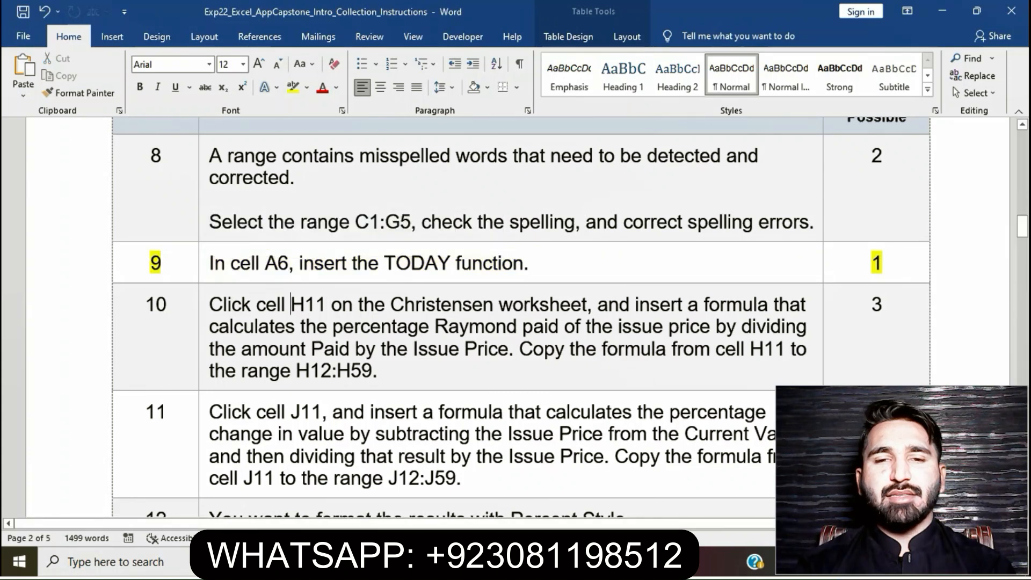
scroll(516, 317, "down", 3)
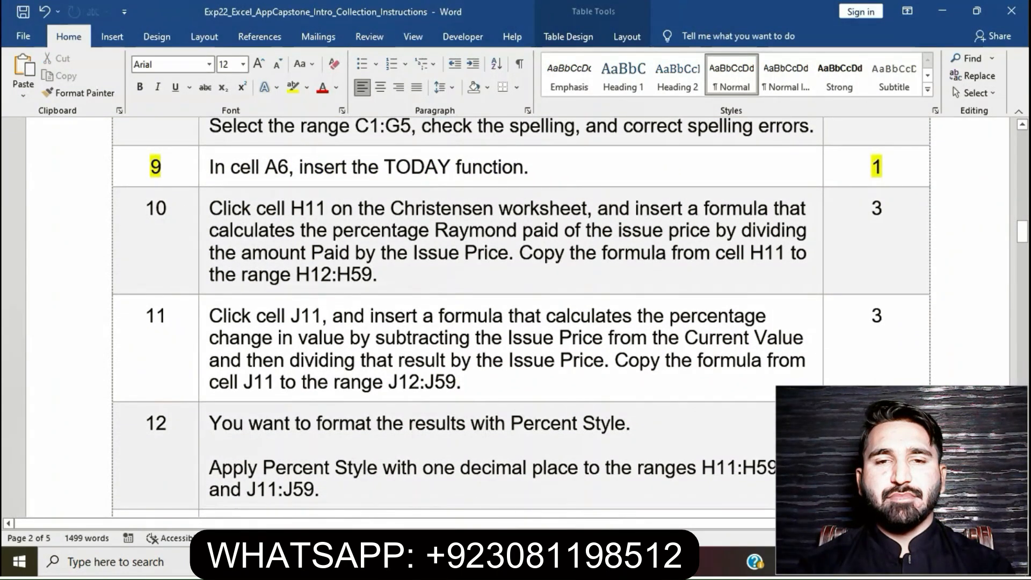
left_click(203, 237)
left_click(265, 187)
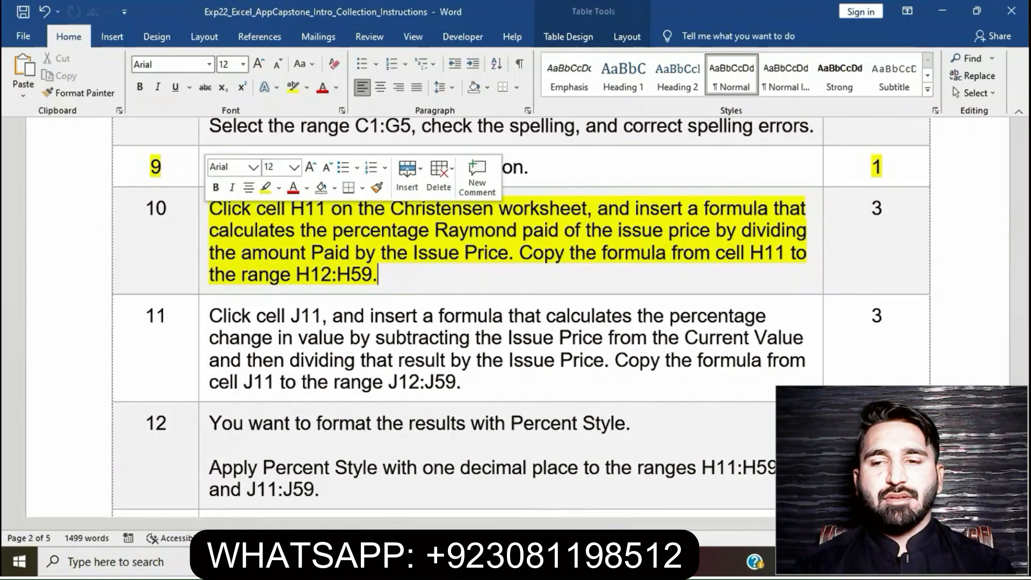
left_click(285, 230)
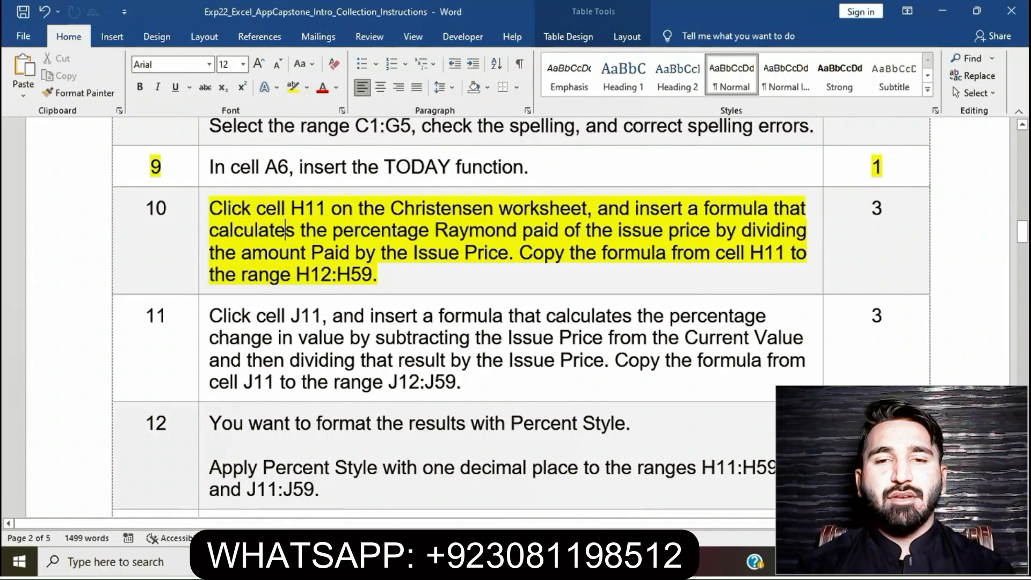
Mark the formula sentence of step 10 in Word, and enter =G11/F11 in cell H11 of the Christensen worksheet in Excel.
left_click_drag(211, 209, 508, 252)
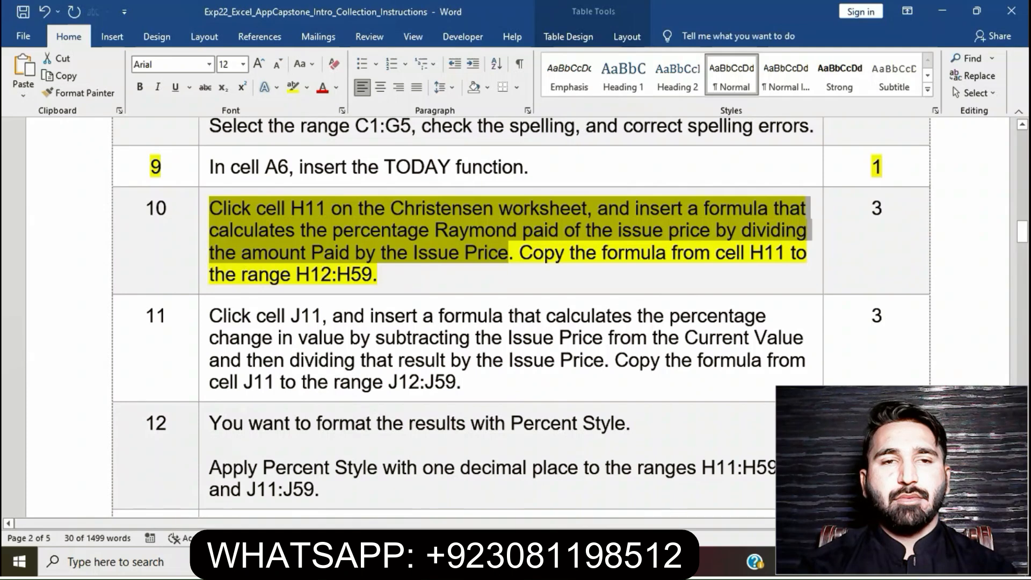
key("alt+Tab")
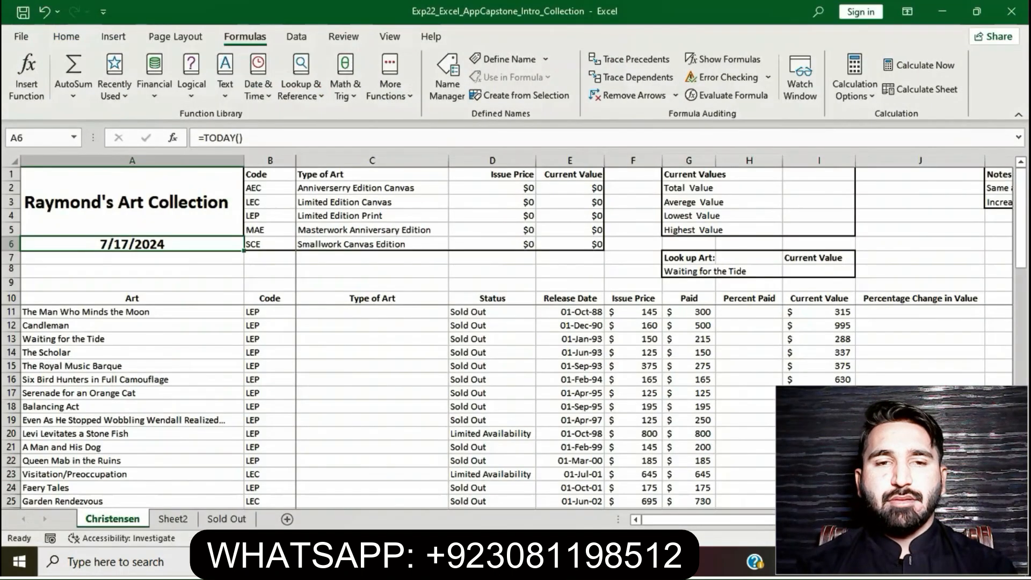
left_click(749, 312)
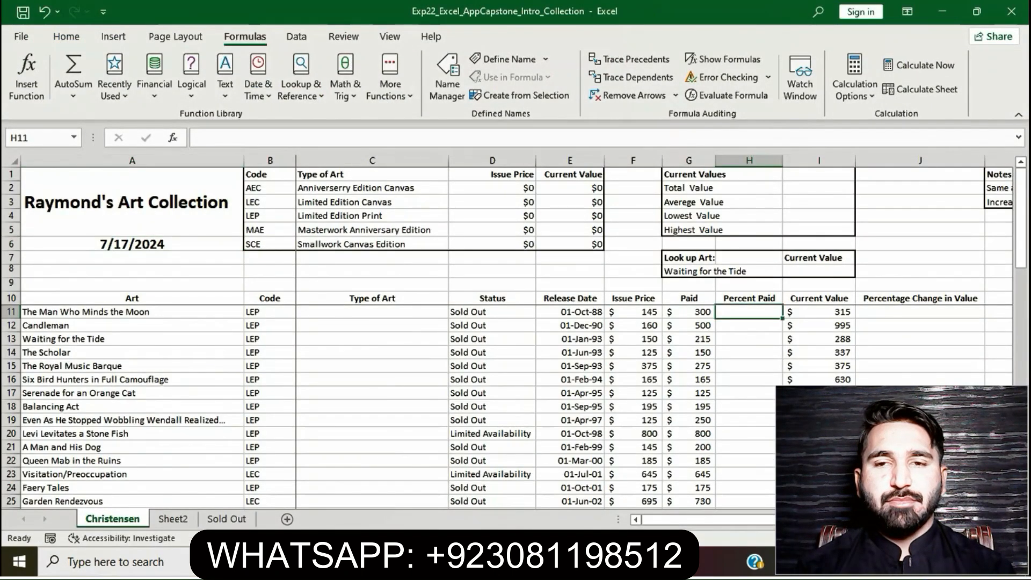
type("=")
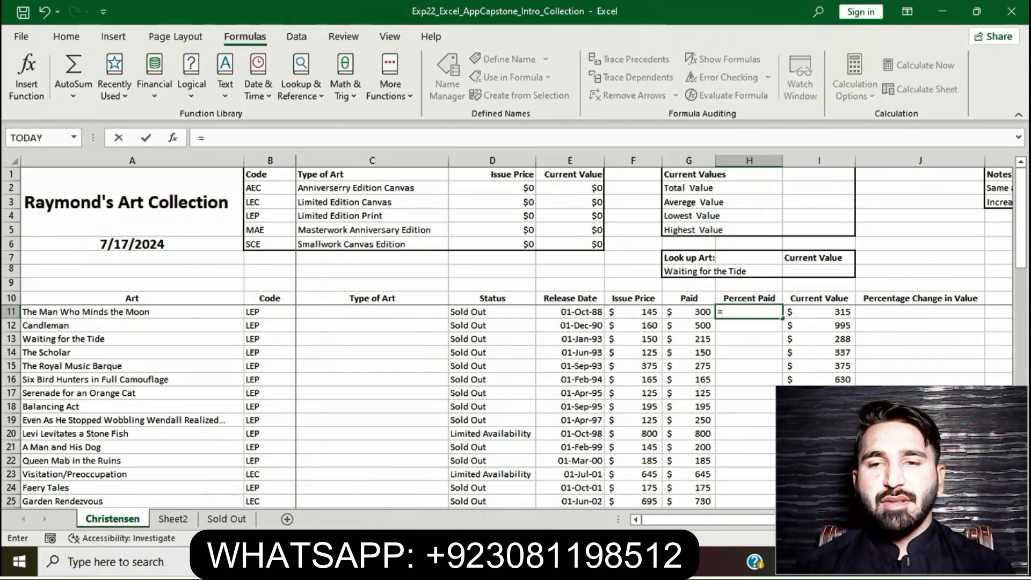
type("G11")
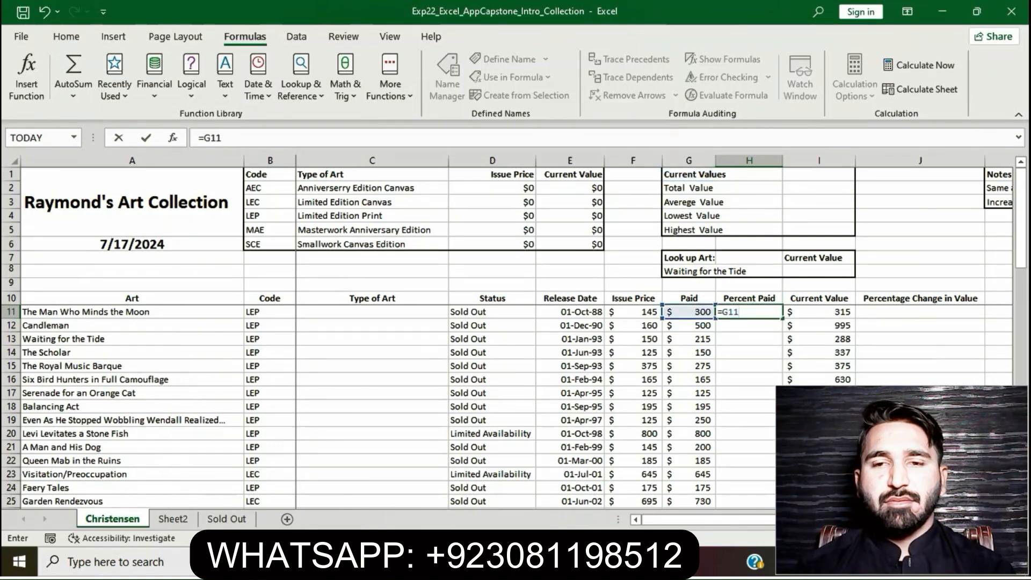
type("/F11")
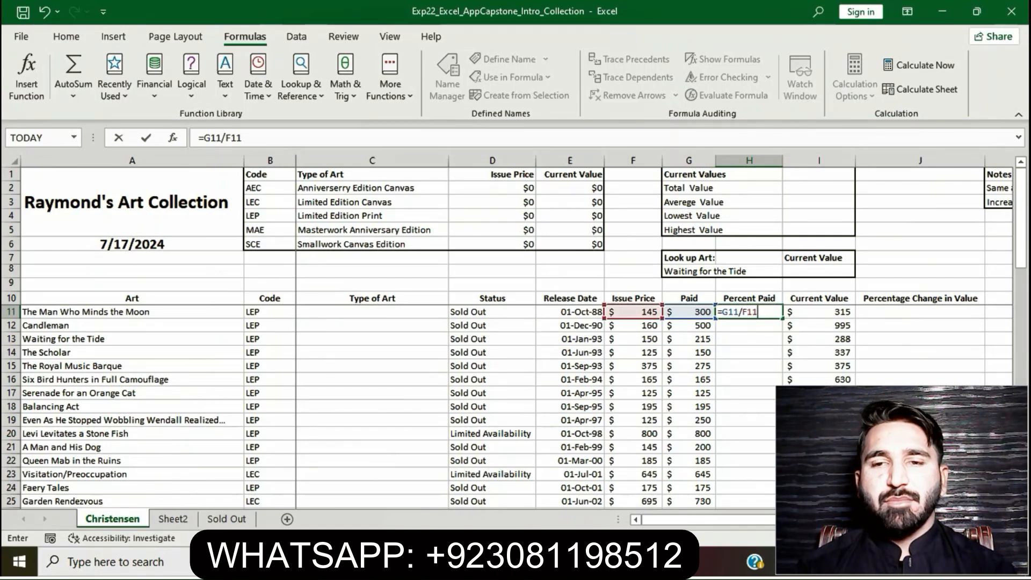
key("Return")
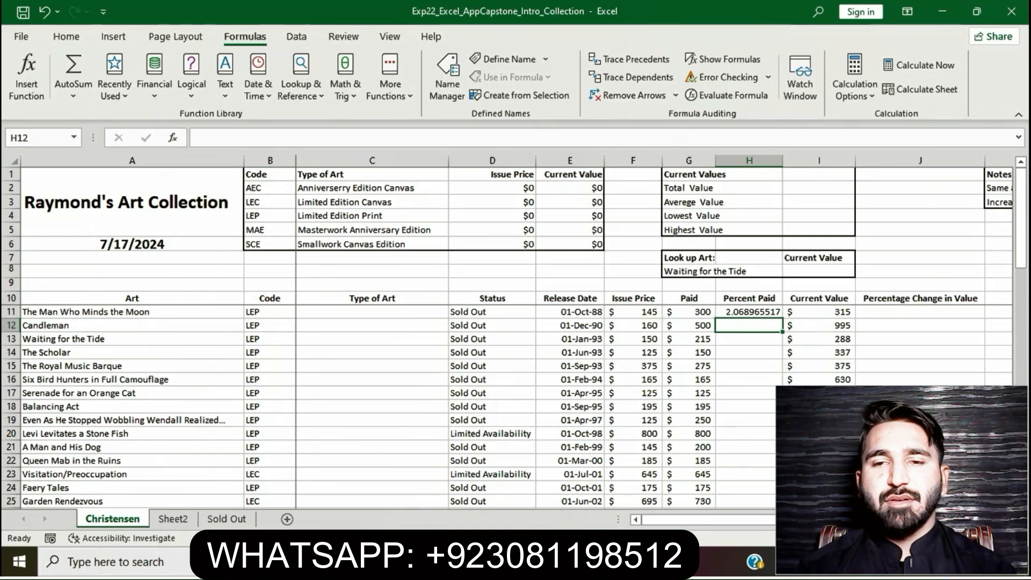
Check the copy instruction of step 10 in Word, and fill the H11 formula down through H59 in Excel.
key("alt+Tab")
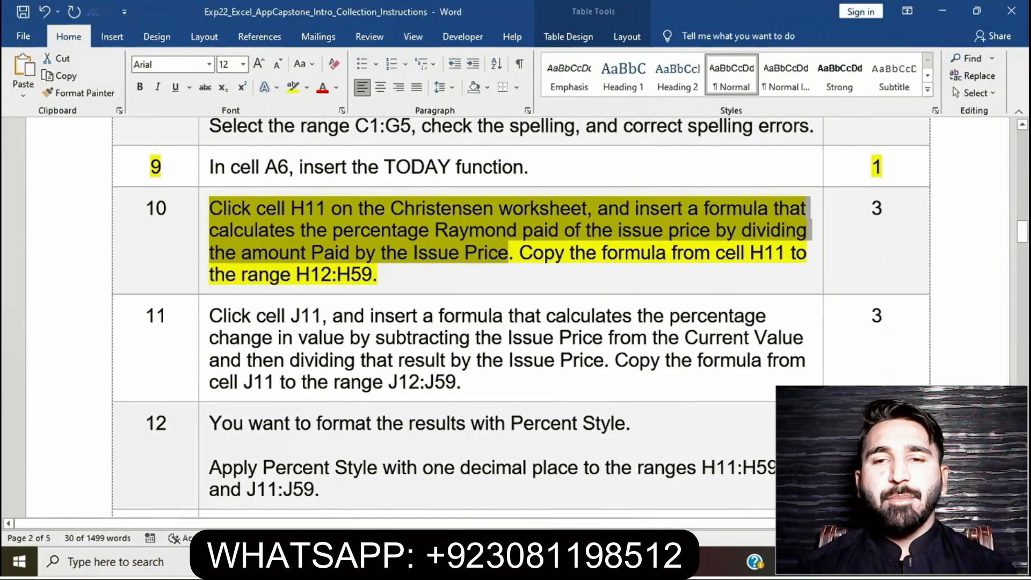
left_click_drag(520, 253, 378, 274)
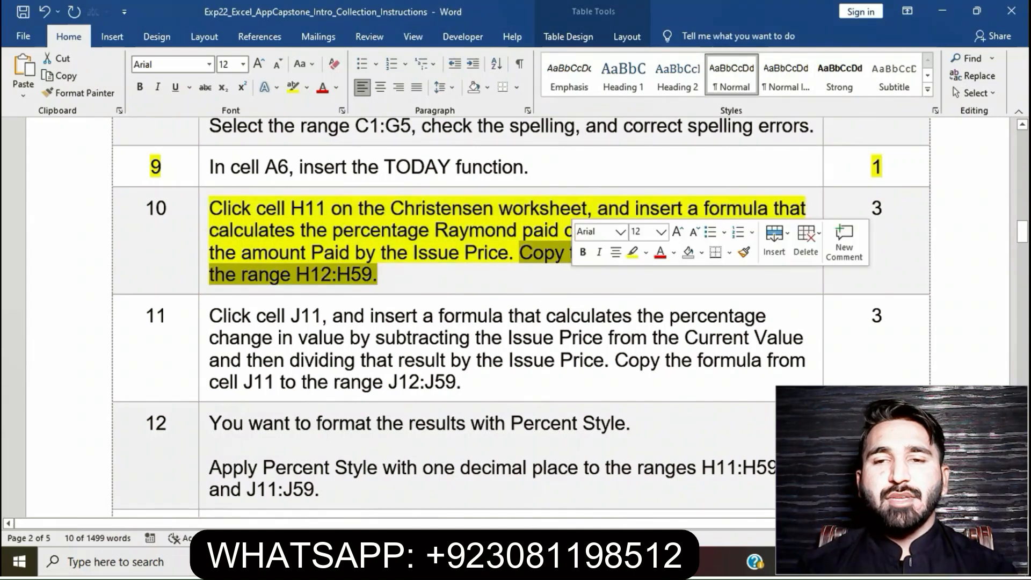
key("alt+Tab")
left_click(749, 312)
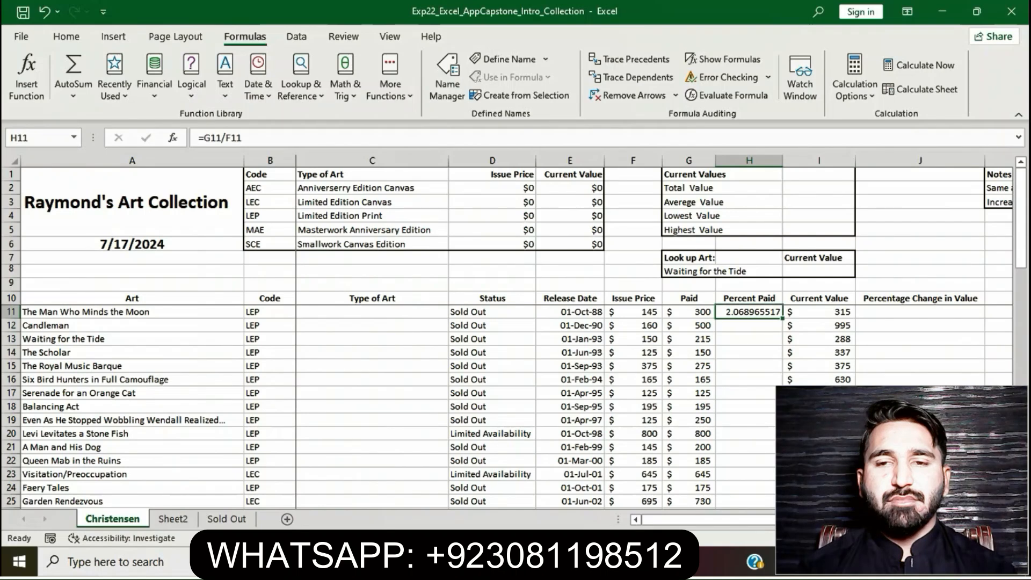
left_click_drag(783, 318, 752, 434)
left_click(820, 475)
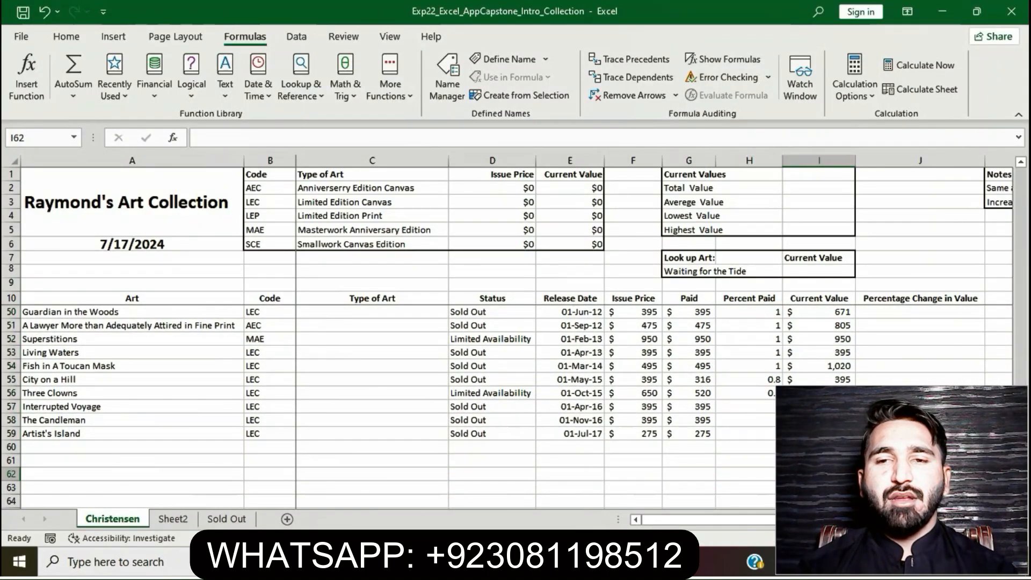
scroll(508, 407, "up", 13)
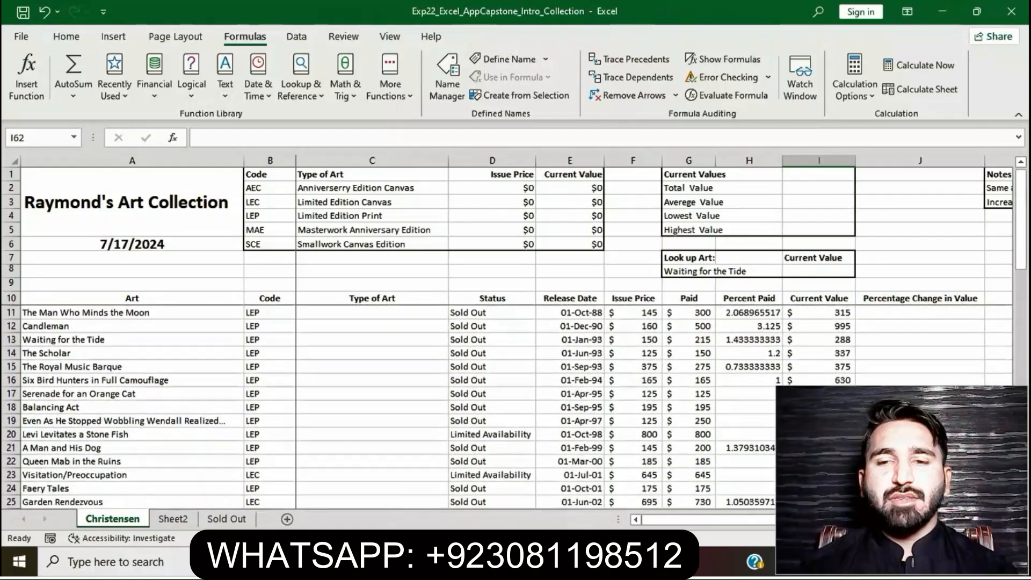
Switch back to the Word instructions and clear the yellow highlight from the step 10 text.
key("alt+Tab")
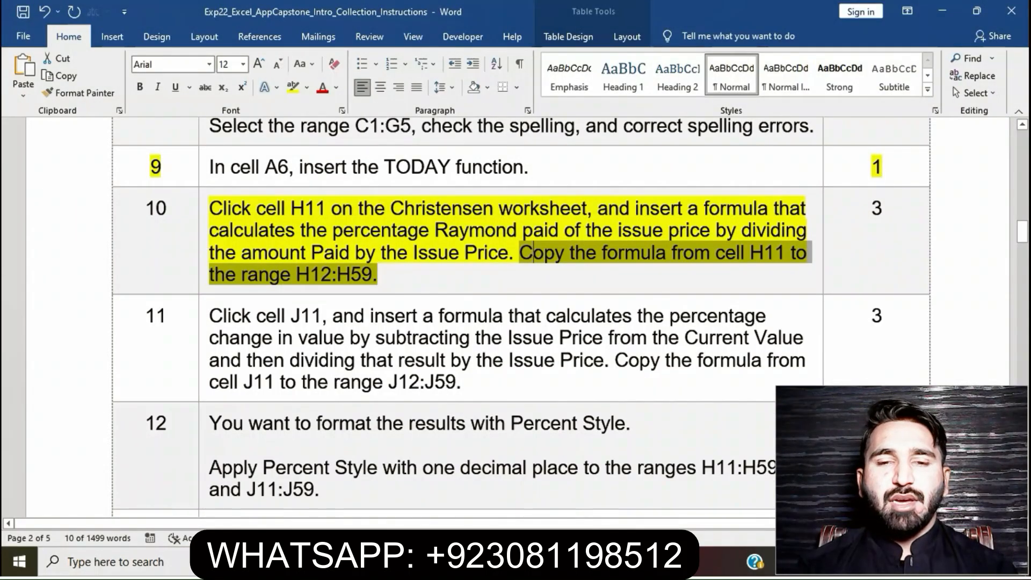
left_click(533, 253)
left_click(204, 215)
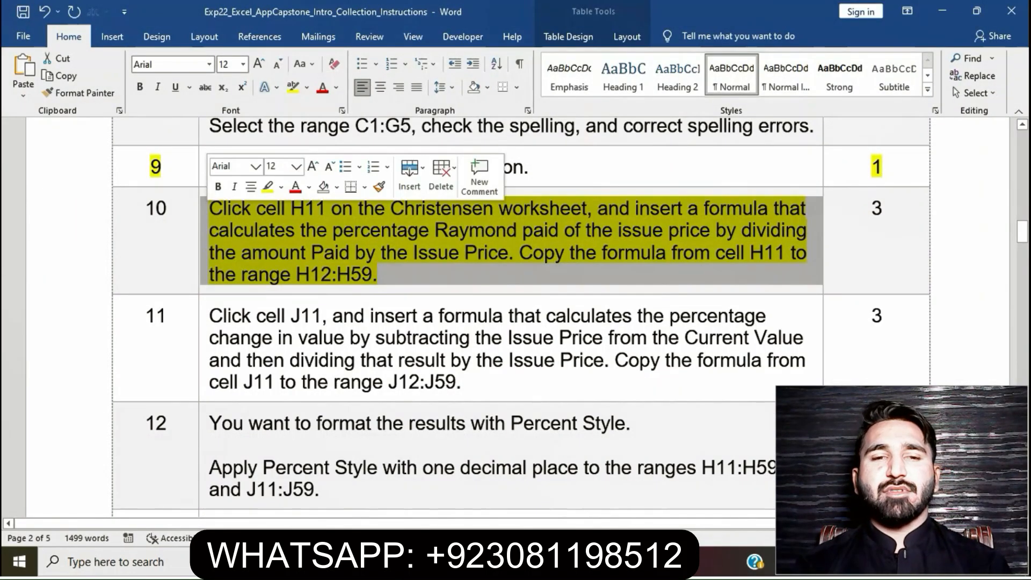
left_click(268, 186)
left_click(295, 230)
Look over the upcoming instructions and highlight the step 11 text in yellow.
scroll(295, 230, "down", 4)
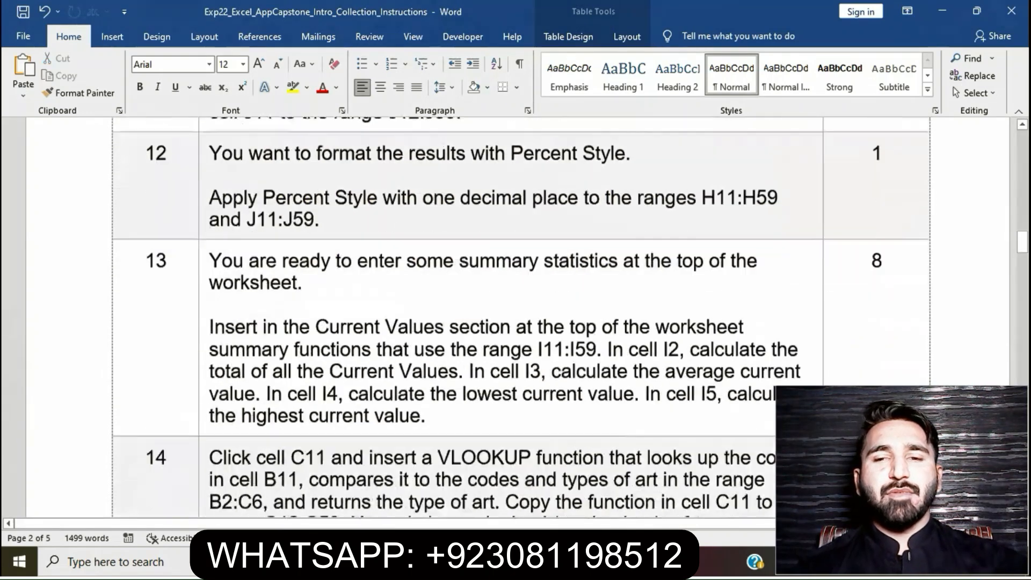
scroll(516, 317, "down", 15)
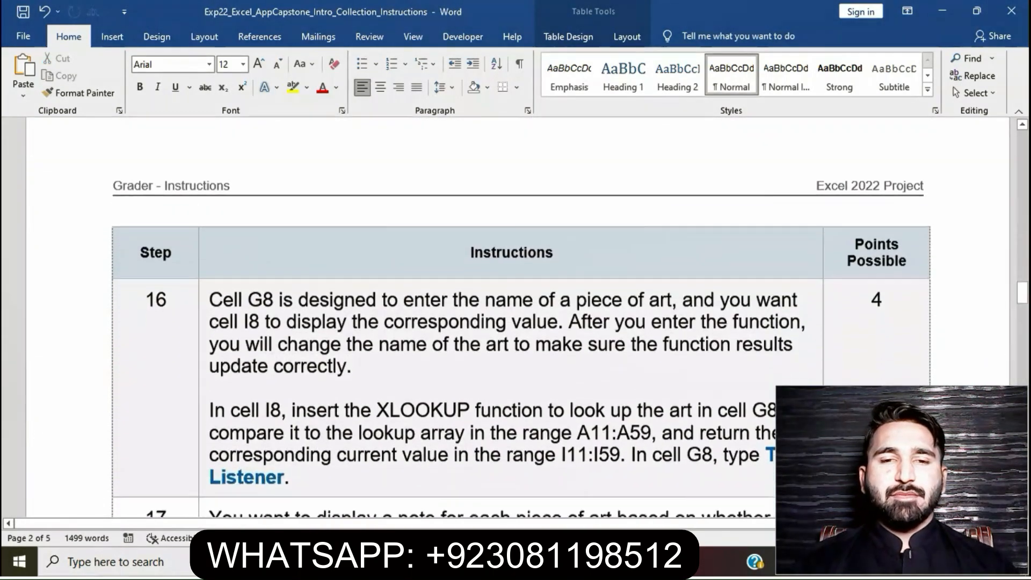
scroll(516, 317, "up", 15)
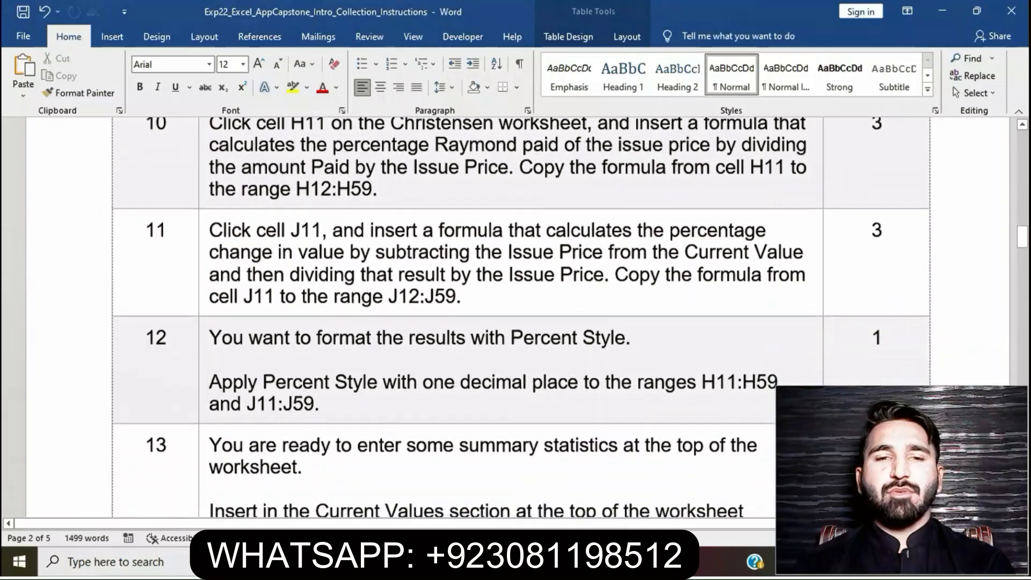
scroll(516, 317, "down", 2)
left_click(204, 173)
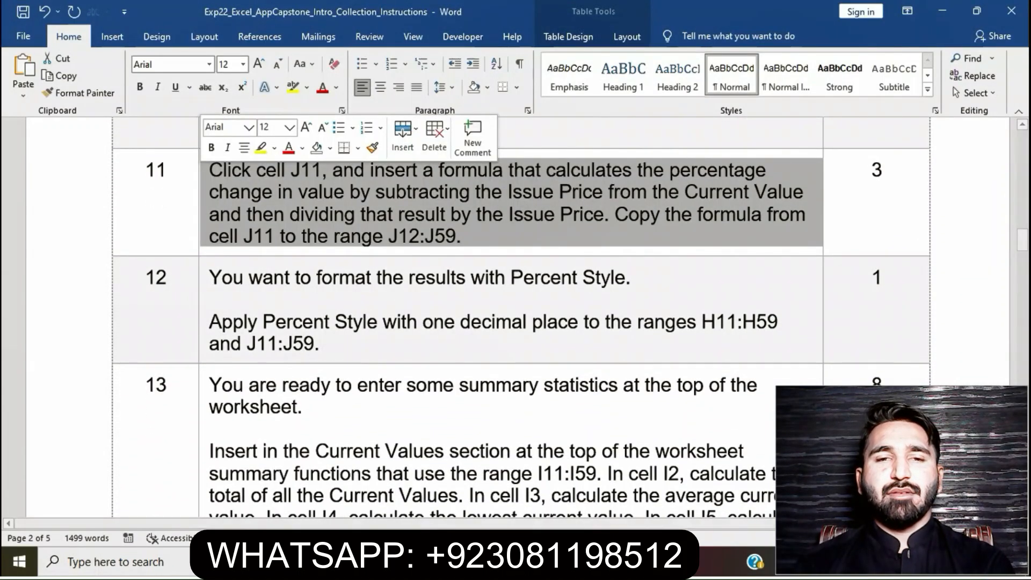
left_click(262, 148)
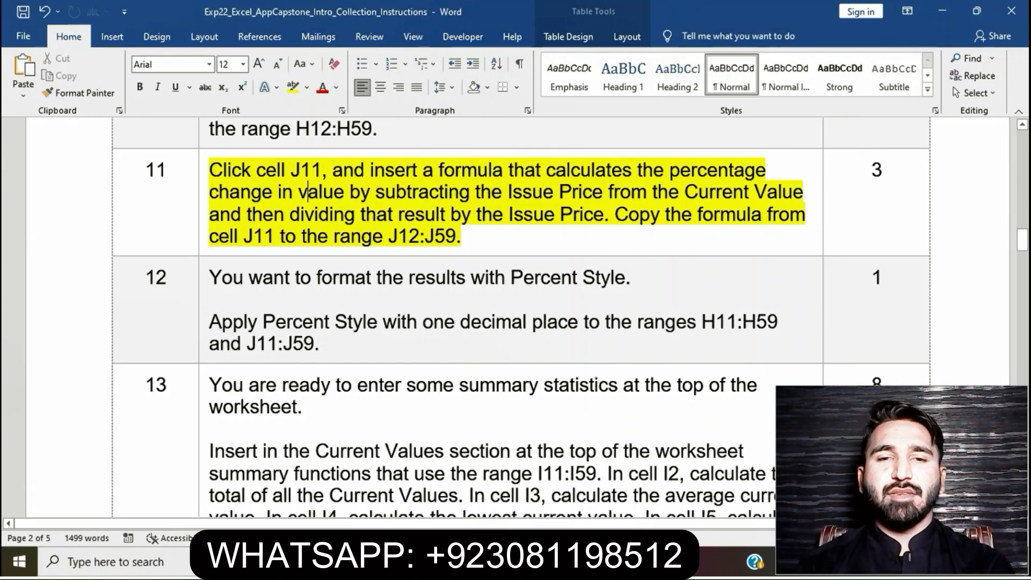
Select cell J11 of the Christensen worksheet in Excel, and mark the formula sentence of step 11 in the Word instructions.
key("alt+Tab")
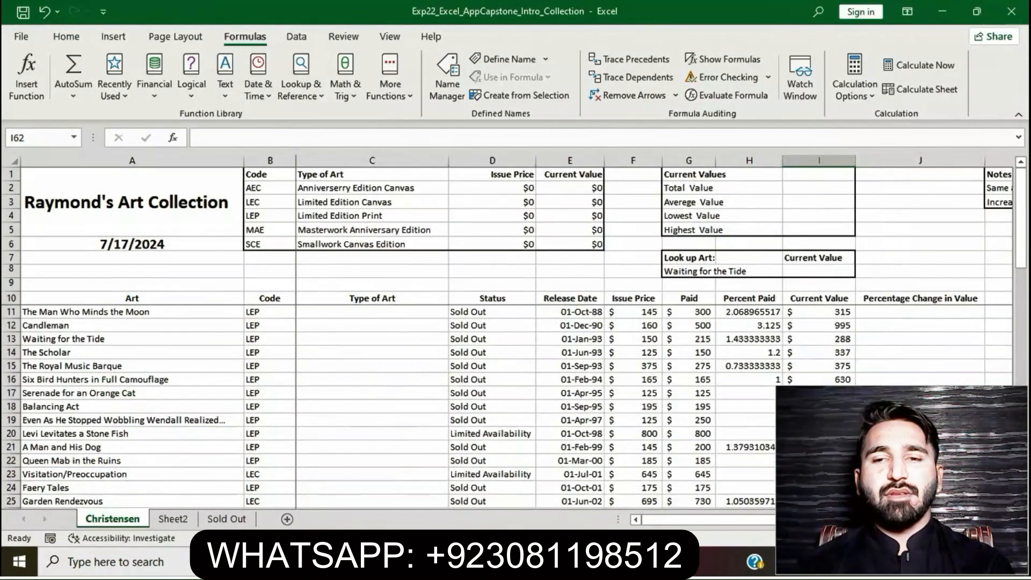
left_click(920, 312)
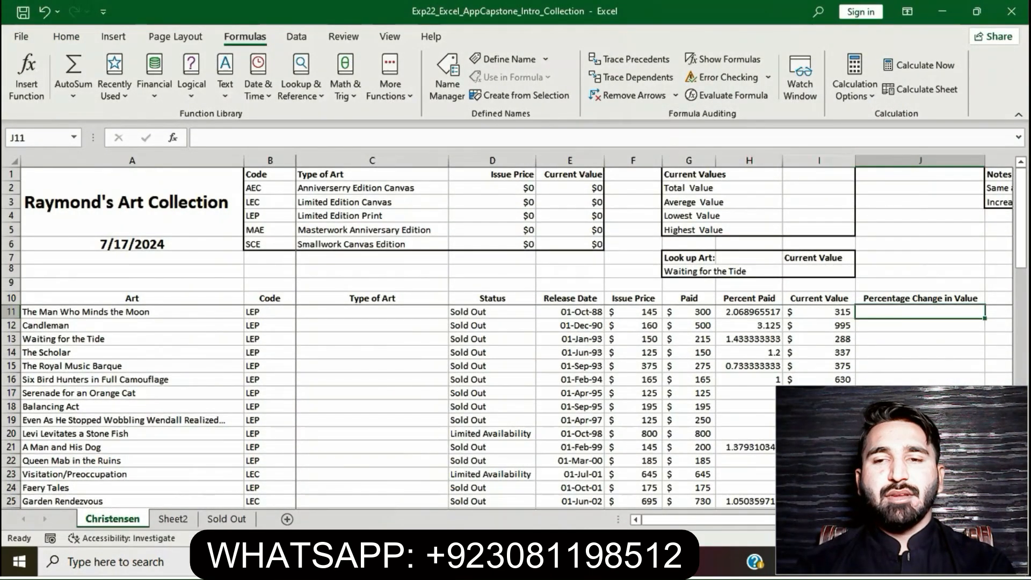
key("alt+Tab")
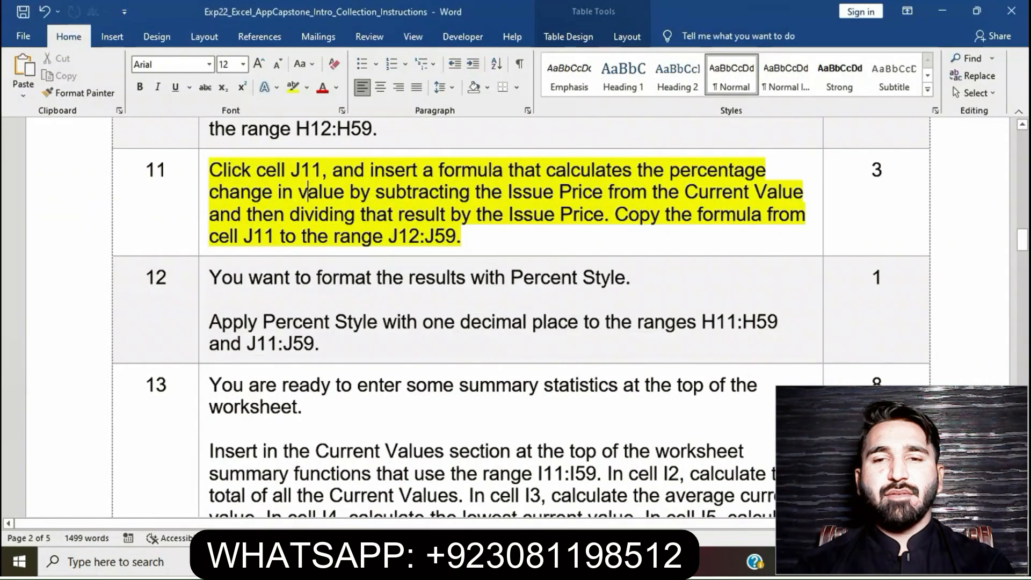
left_click_drag(209, 170, 604, 215)
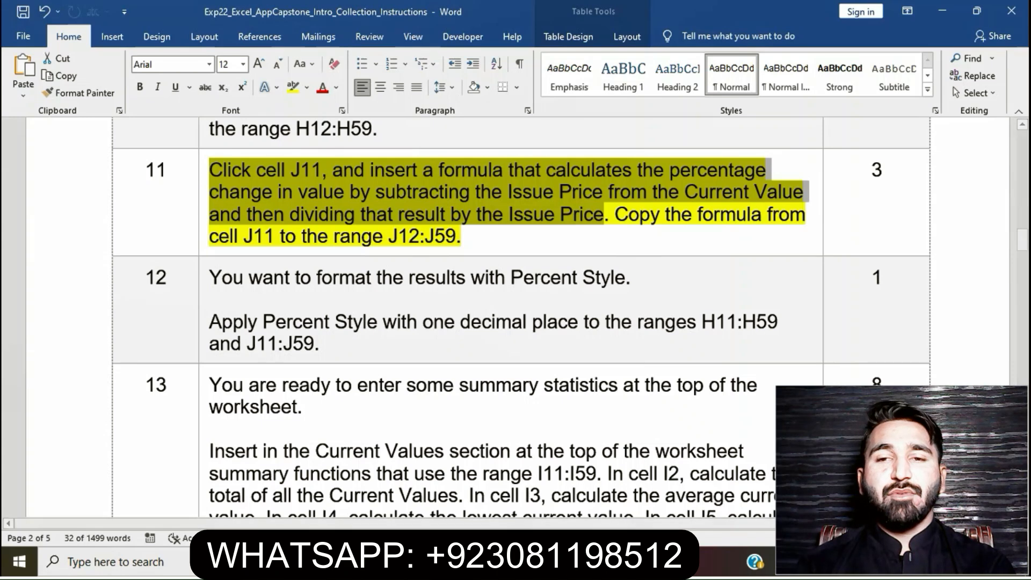
Switch to Excel and enter the percentage change formula =(I11-F11)/F11 in cell J11.
key("alt+Tab")
type("=")
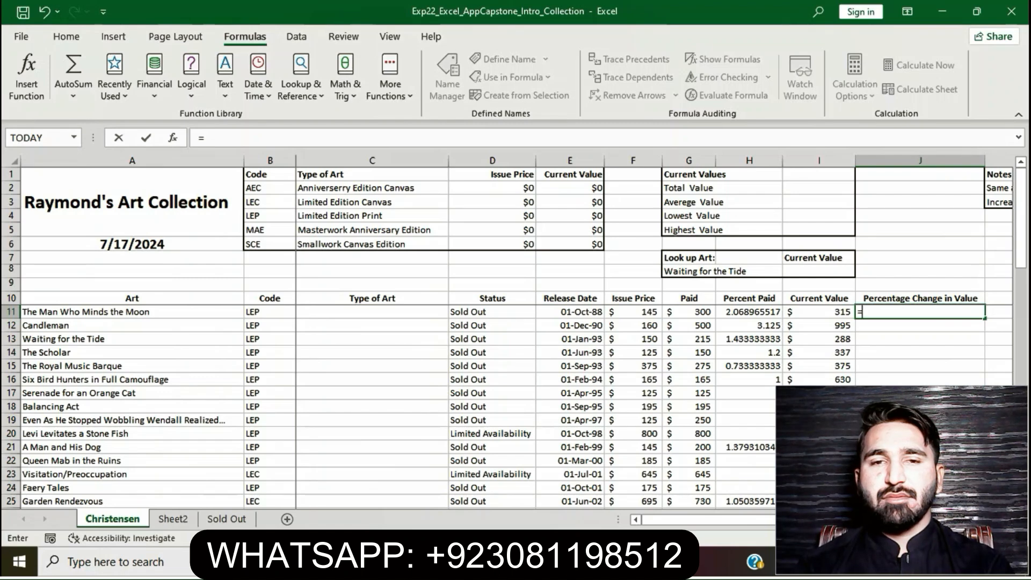
type("(")
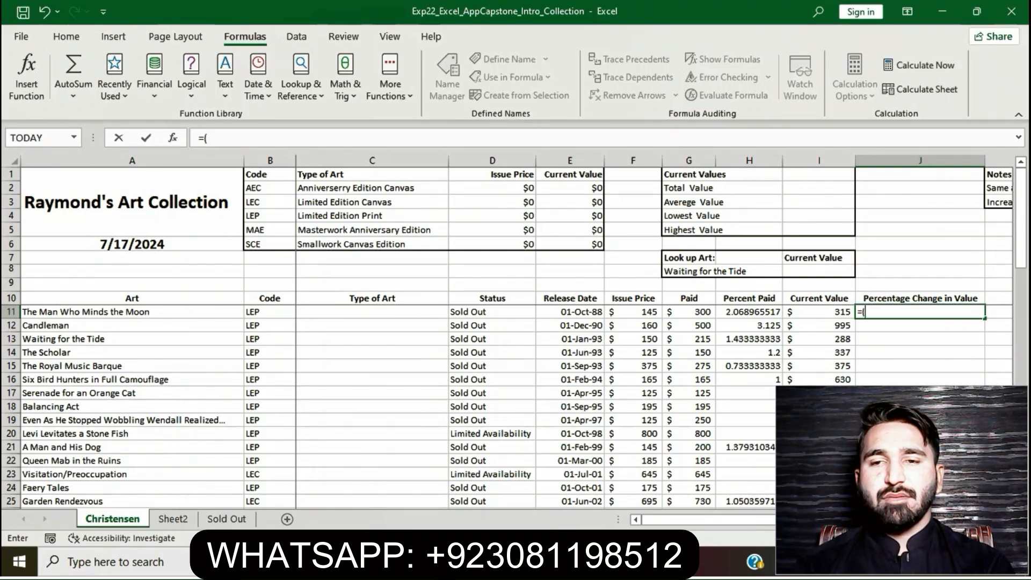
type("I11")
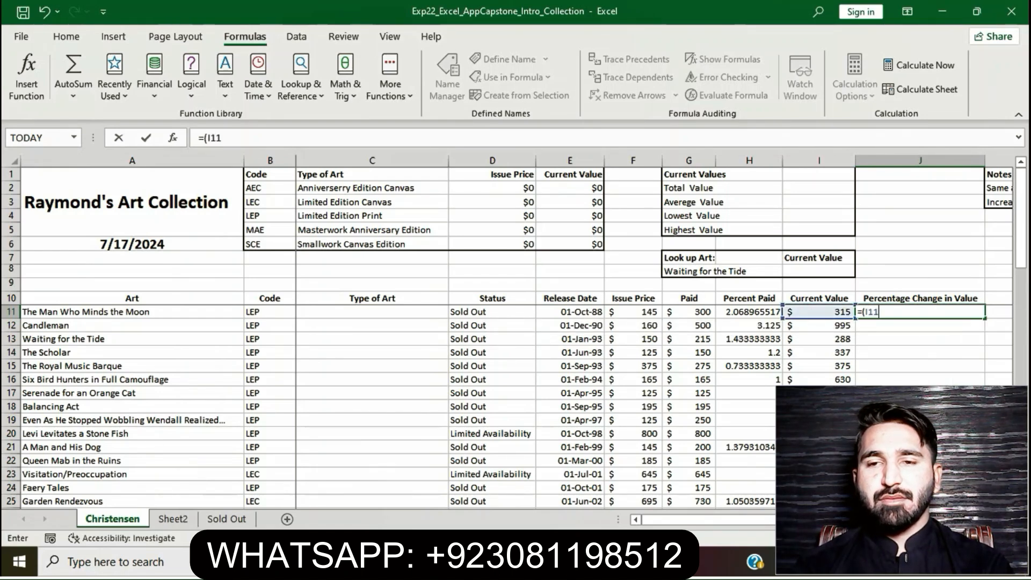
type("-F")
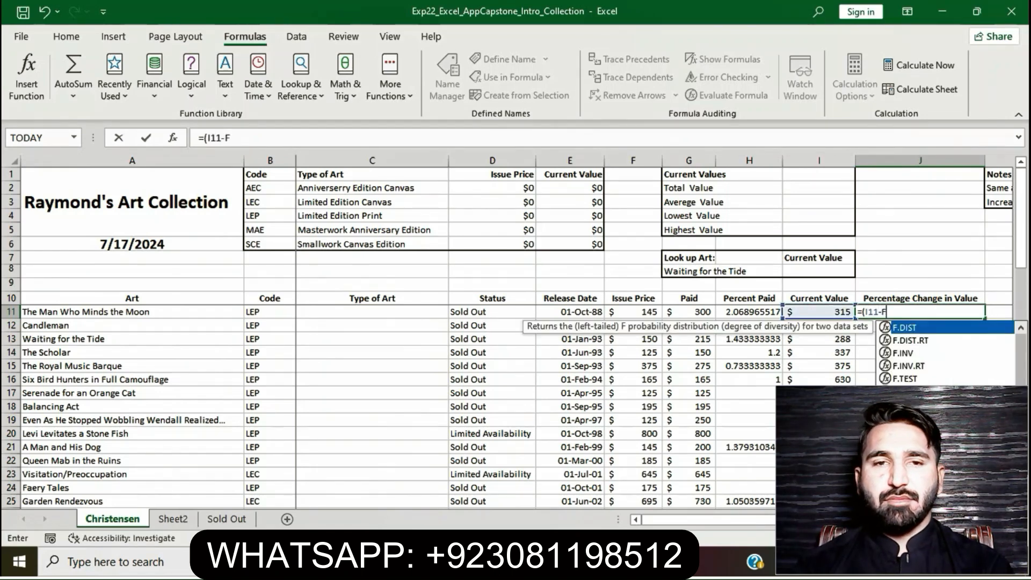
type("11")
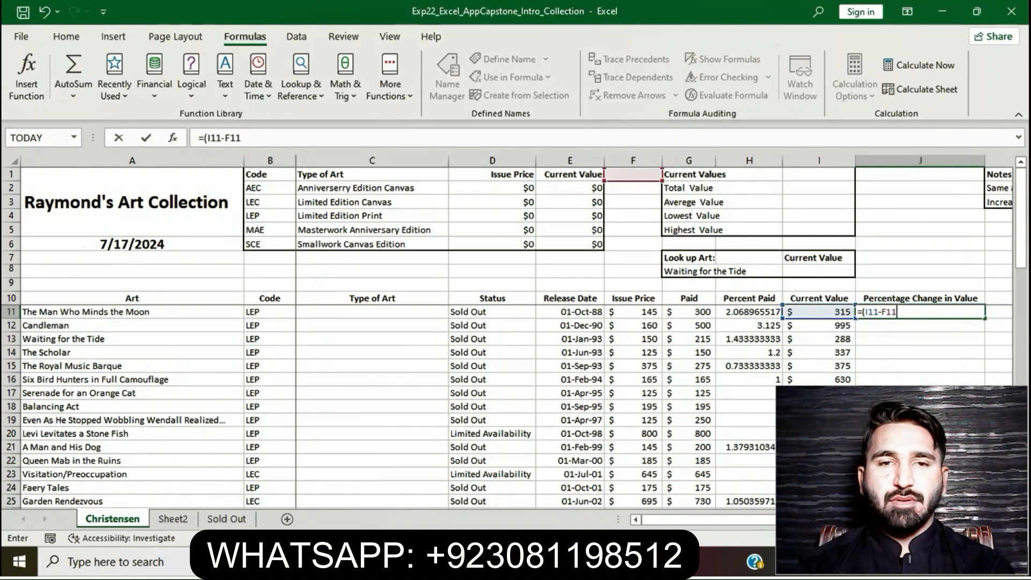
type("1")
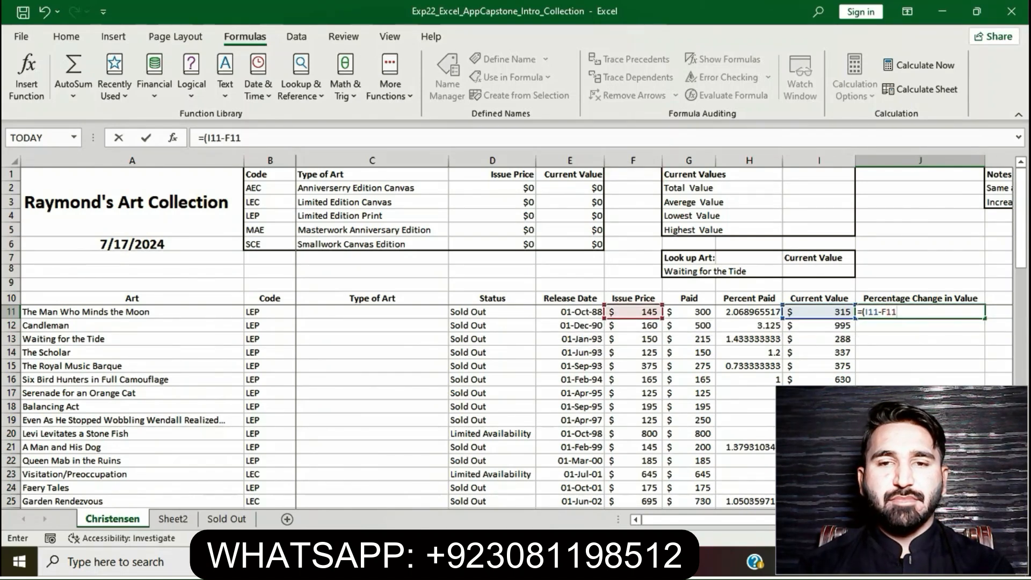
type(")")
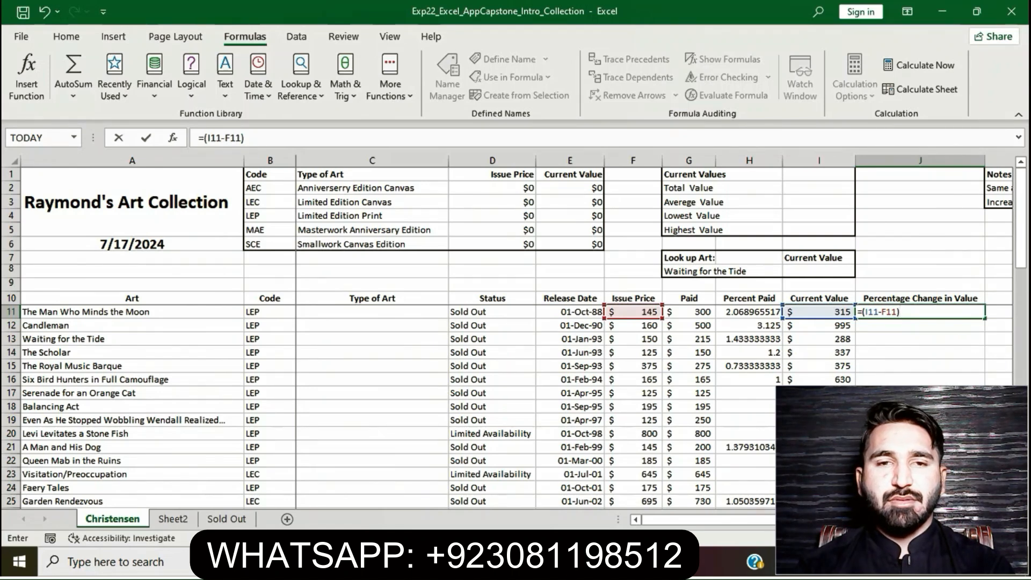
type("/")
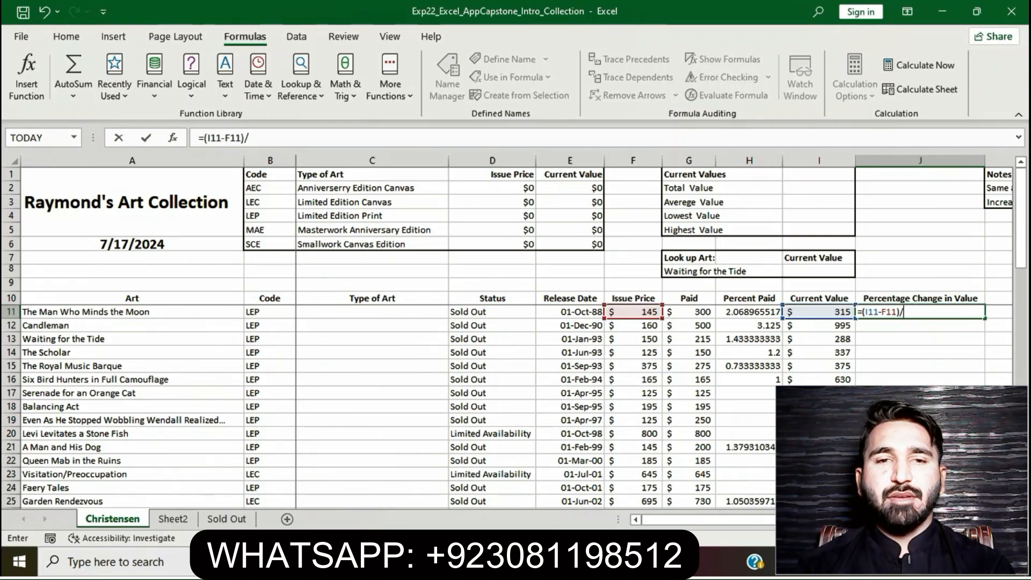
type("F11")
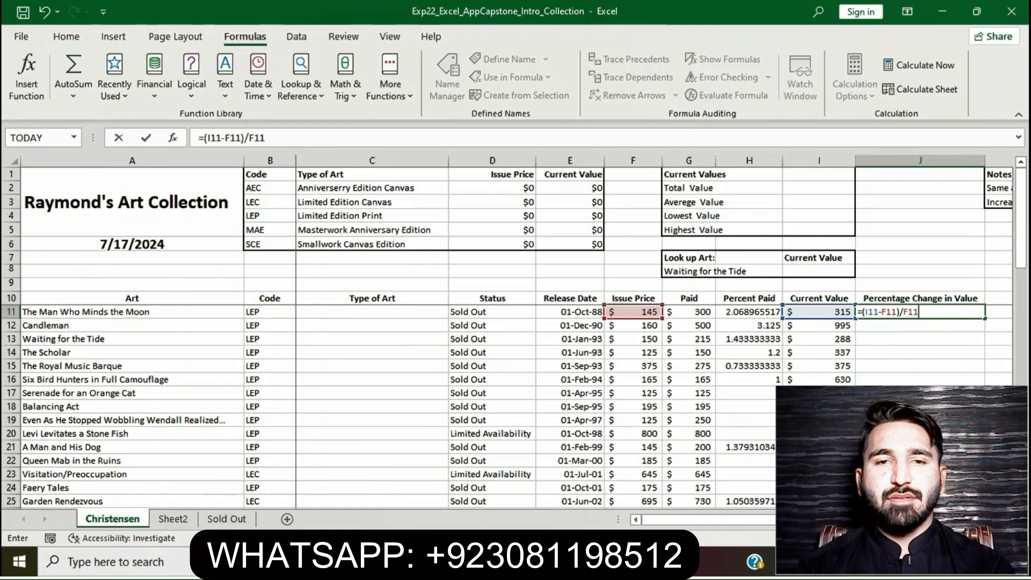
key("Return")
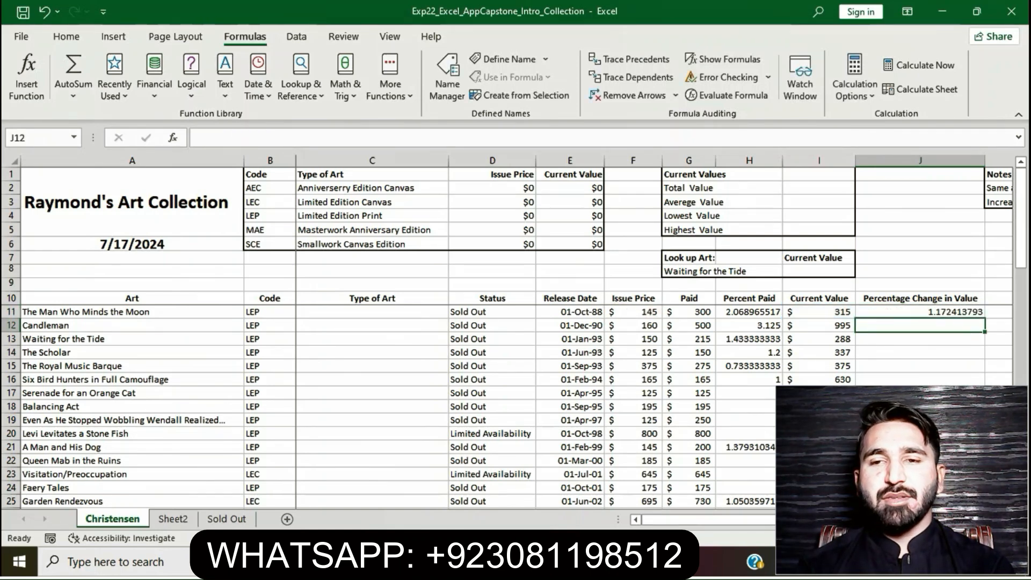
Check the copy instruction of step 11 in Word, and fill the J11 formula down through J59 in Excel.
key("alt+Tab")
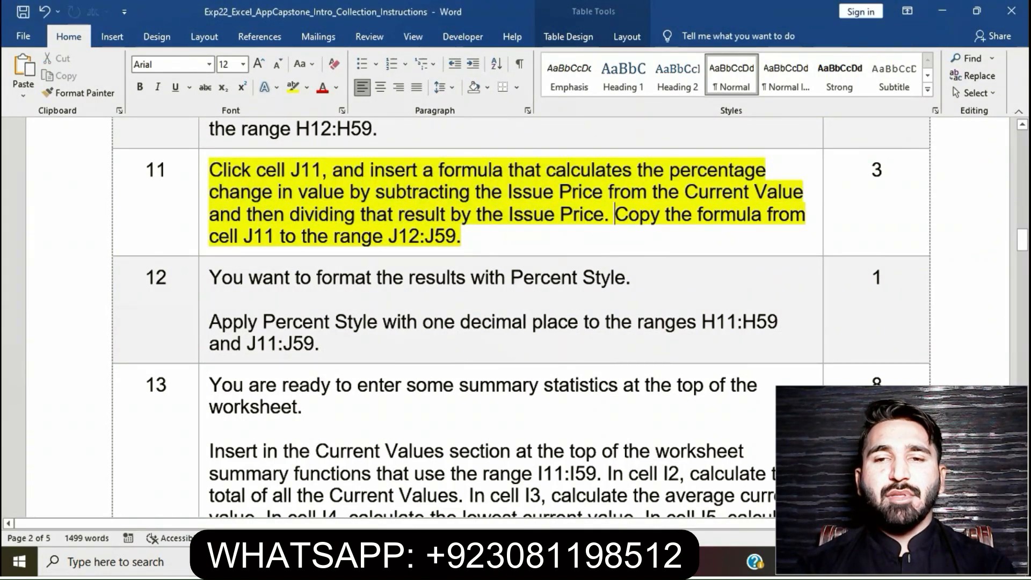
left_click_drag(615, 215, 614, 238)
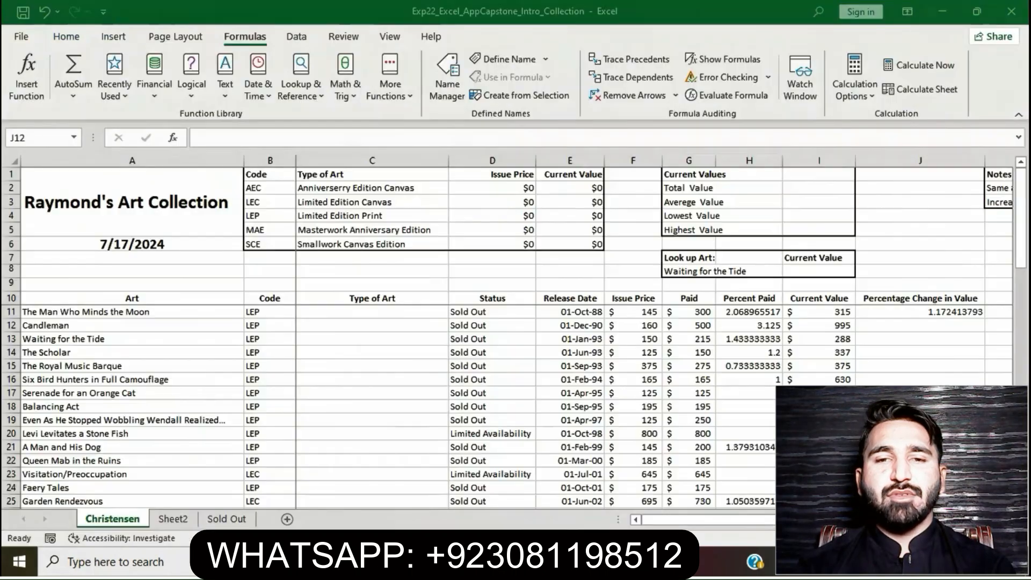
key("alt+Tab")
left_click(921, 312)
left_click_drag(985, 319, 985, 487)
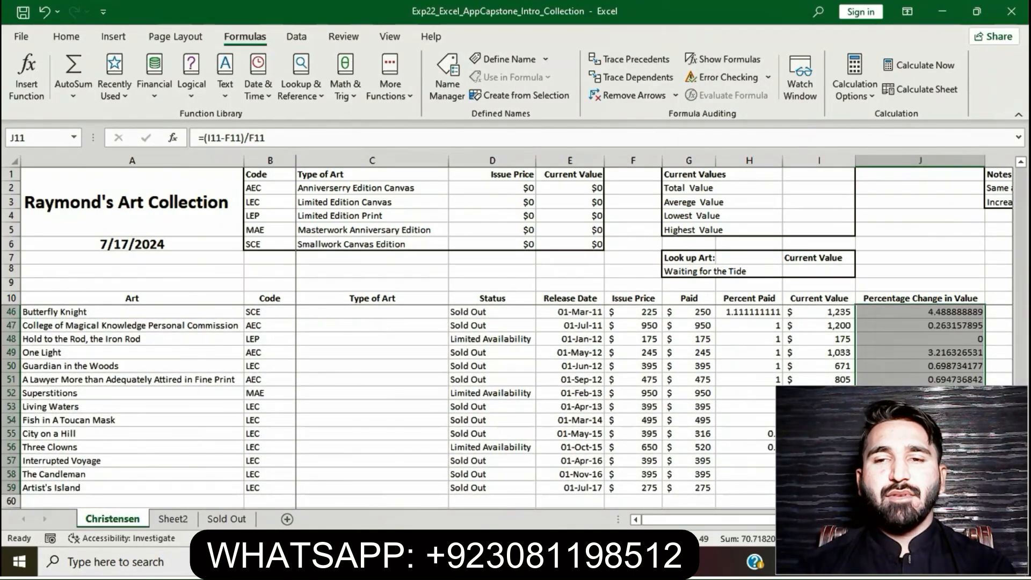
left_click(819, 501)
scroll(507, 403, "up", 12)
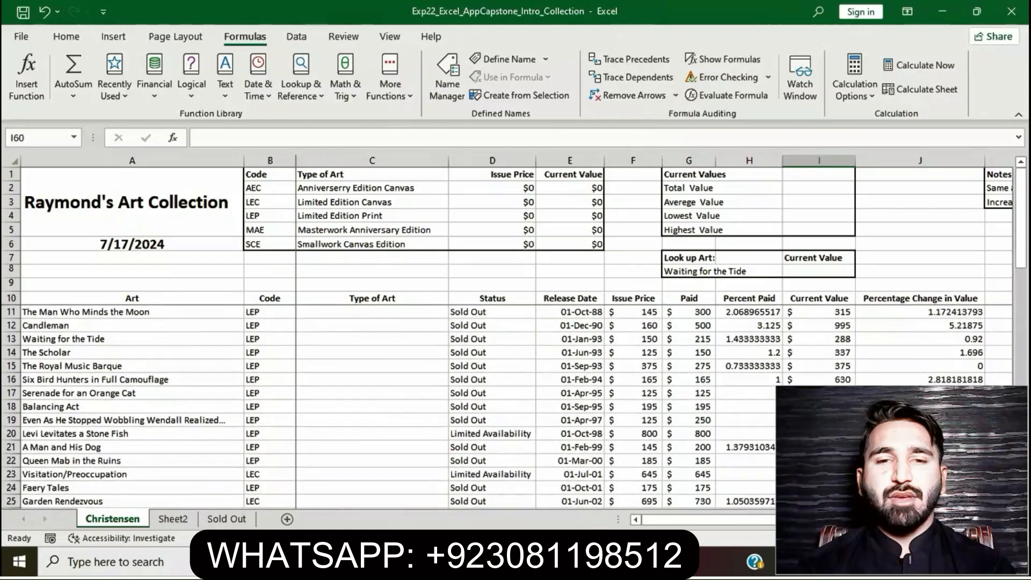
Switch back to the Word instructions and clear the yellow highlight from the step 11 text.
key("alt+Tab")
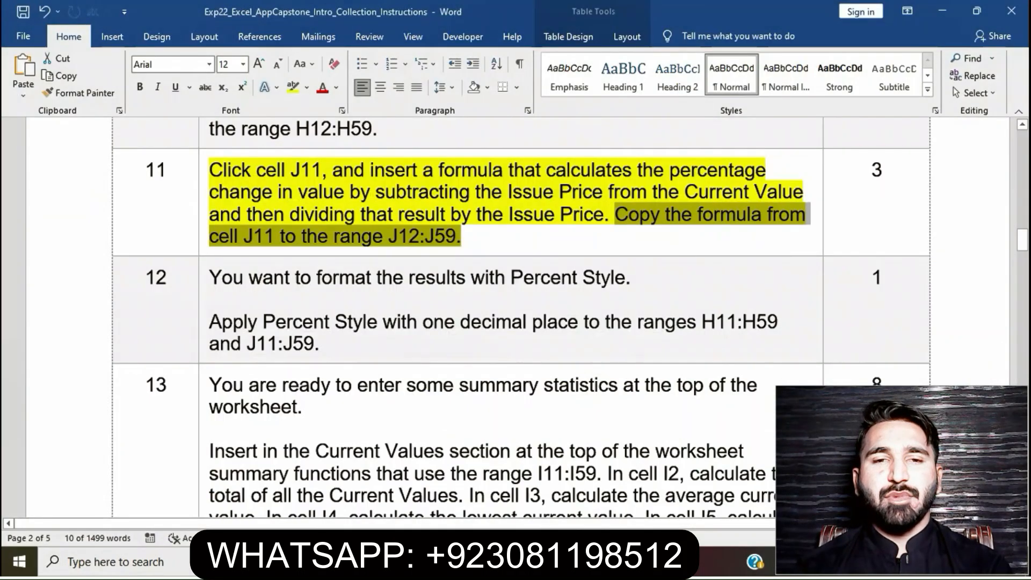
left_click(465, 237)
left_click(204, 178)
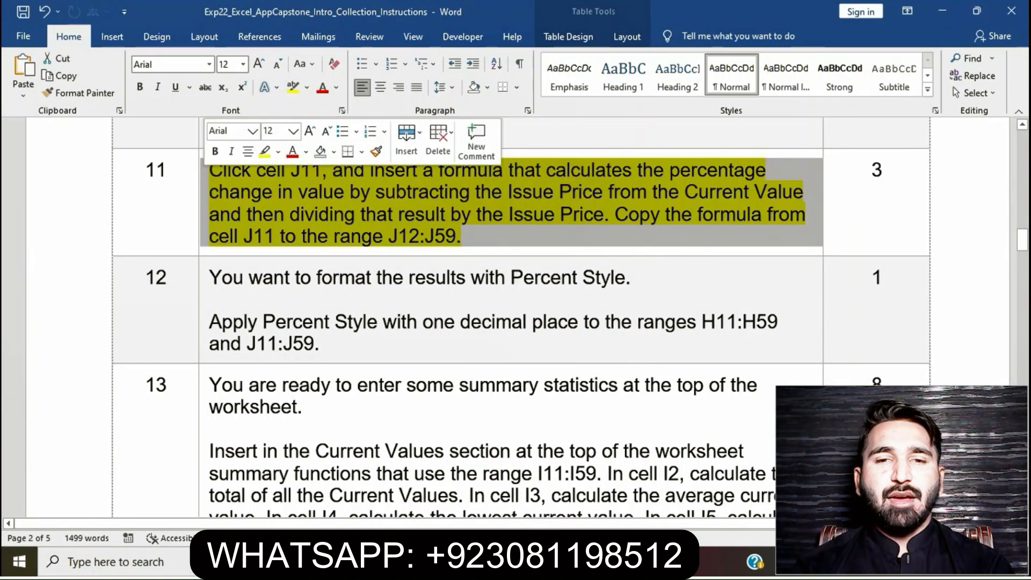
left_click(265, 151)
left_click(465, 236)
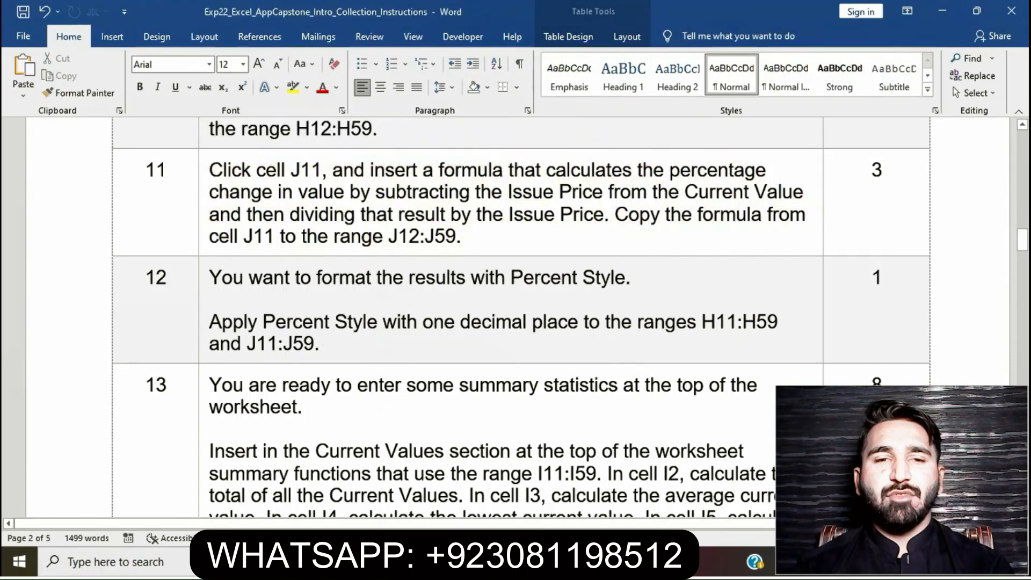
Highlight the step 12 text about Percent Style in yellow.
scroll(515, 317, "down", 3)
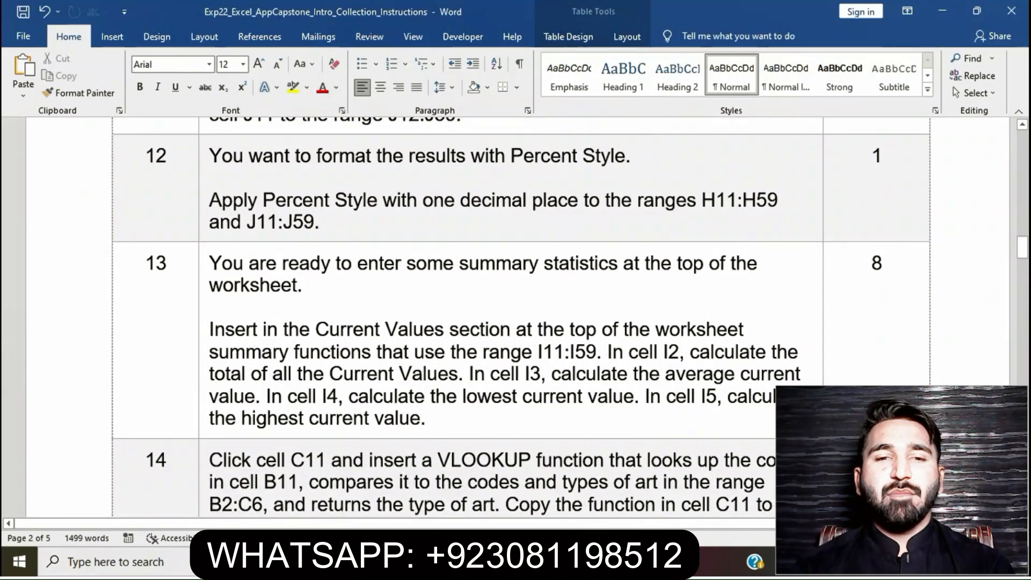
left_click(204, 163)
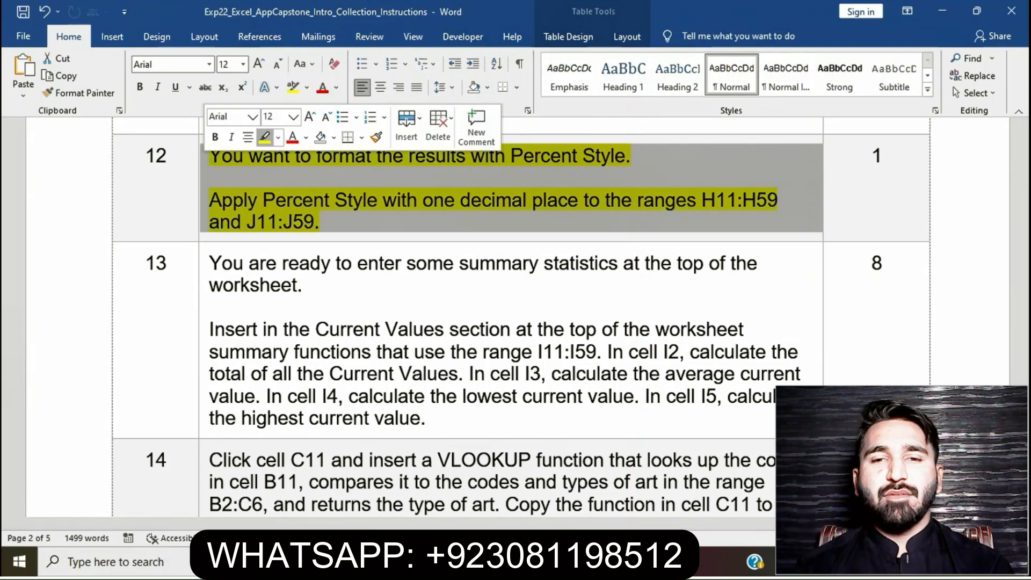
left_click(264, 137)
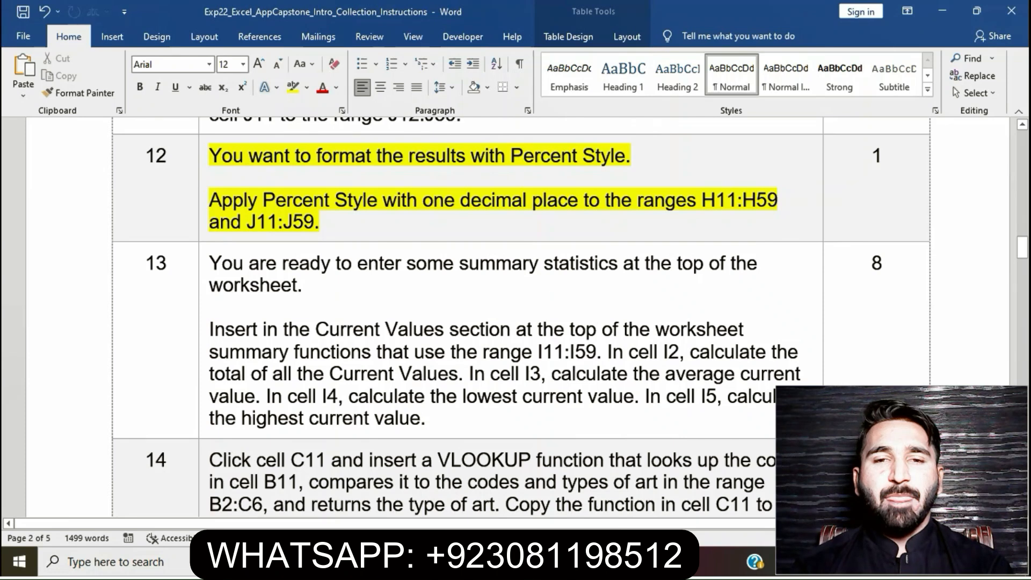
Copy the range reference H11:H59 from step 12 in Word, and format that range in Excel with Percent Style and one decimal place.
left_click_drag(702, 200, 783, 199)
key("ctrl+c")
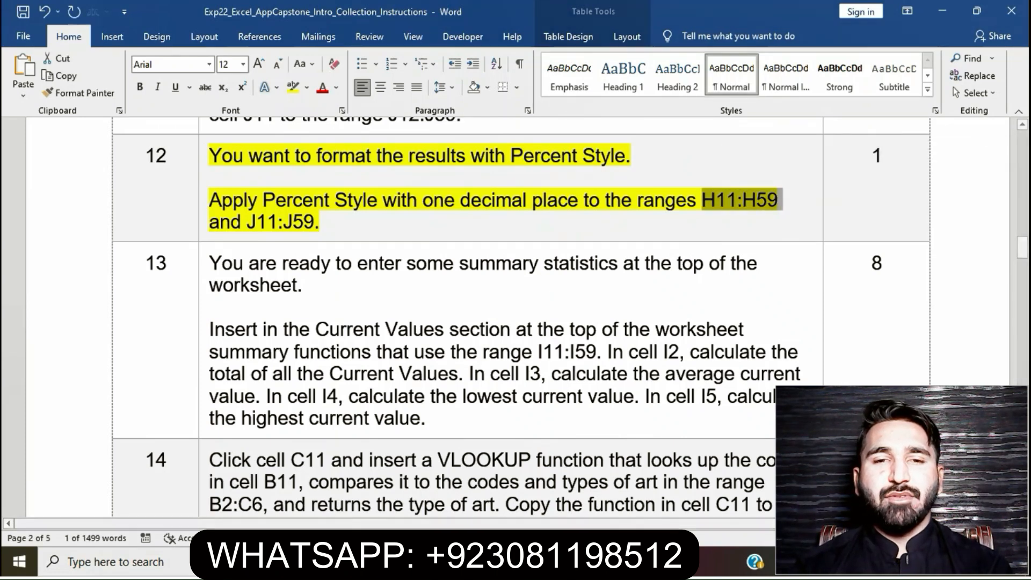
key("alt+Tab")
left_click(40, 138)
key("ctrl+v")
key("Return")
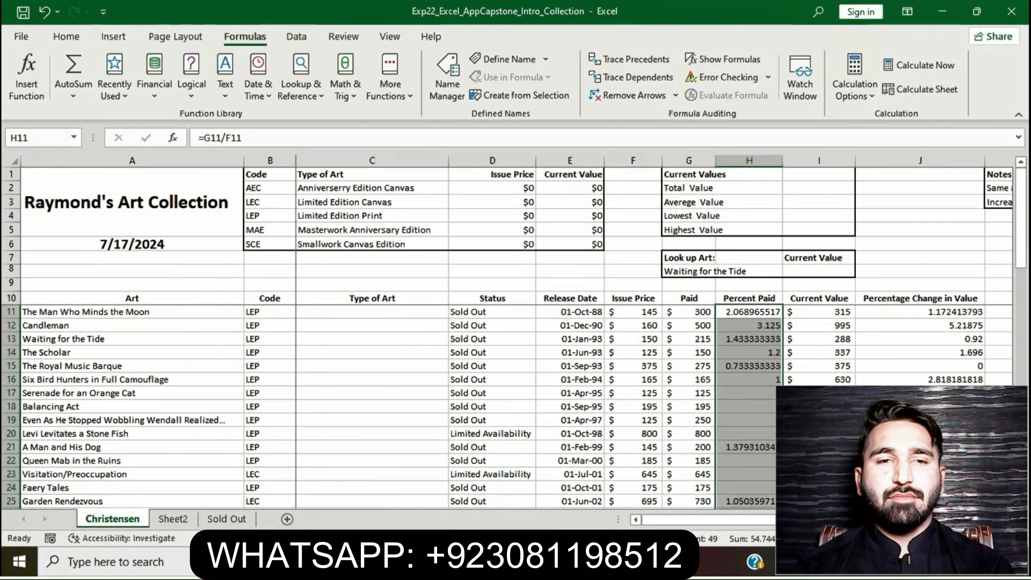
left_click(66, 37)
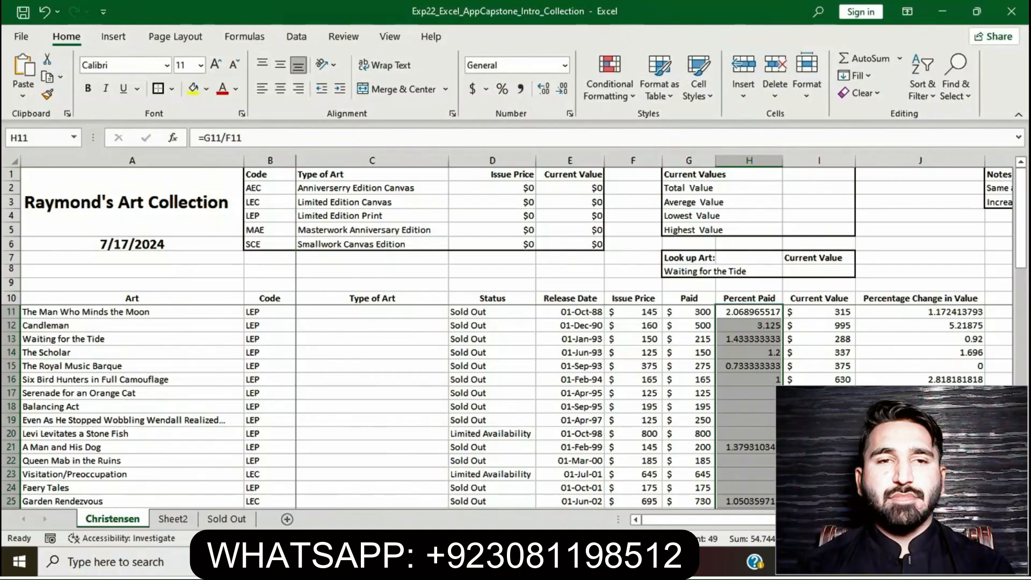
left_click(502, 88)
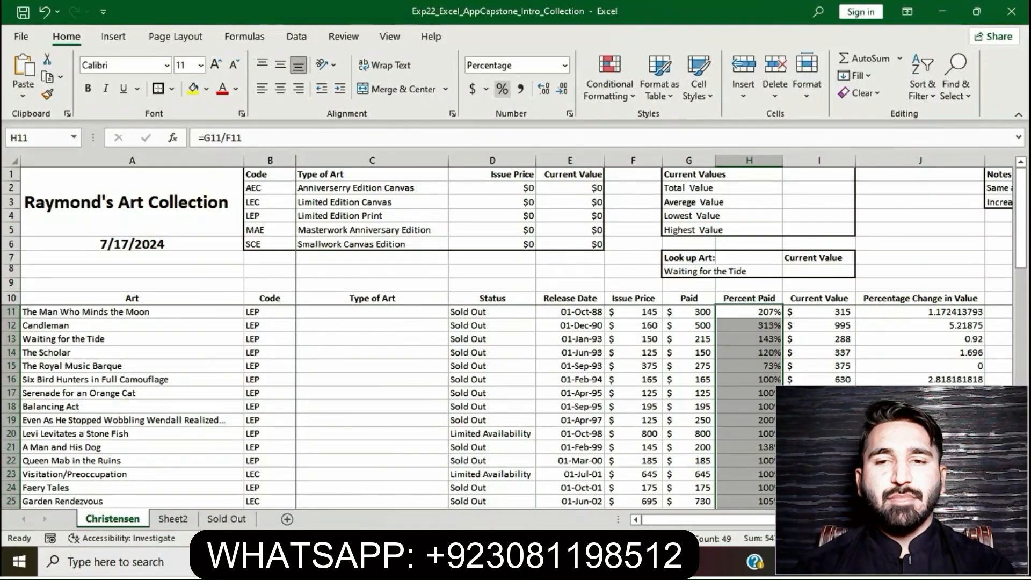
left_click(544, 88)
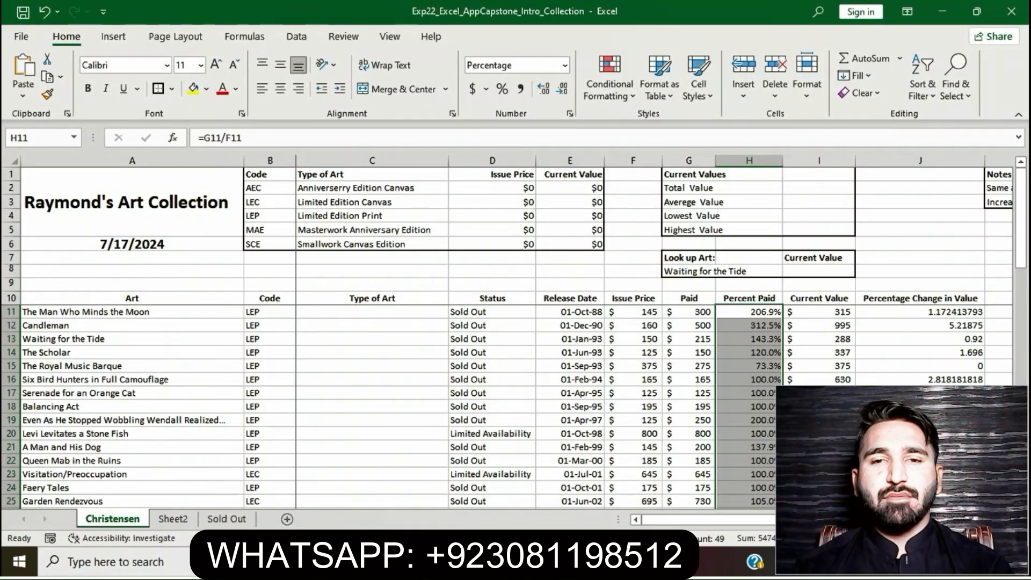
Mark the range reference J11:J59 in Word, and format that range in Excel with Percent Style and one decimal place.
key("alt+Tab")
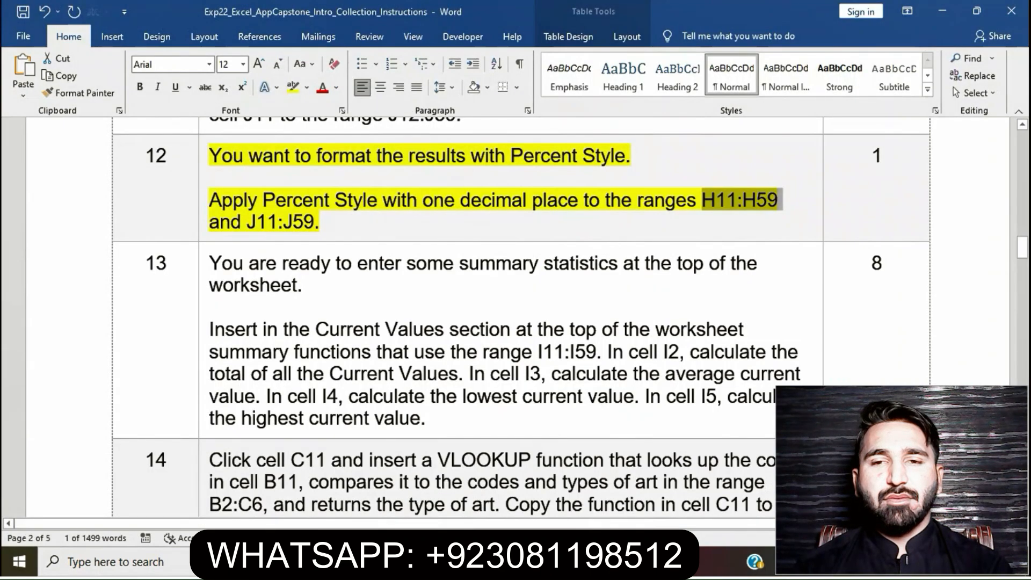
left_click_drag(247, 222, 314, 222)
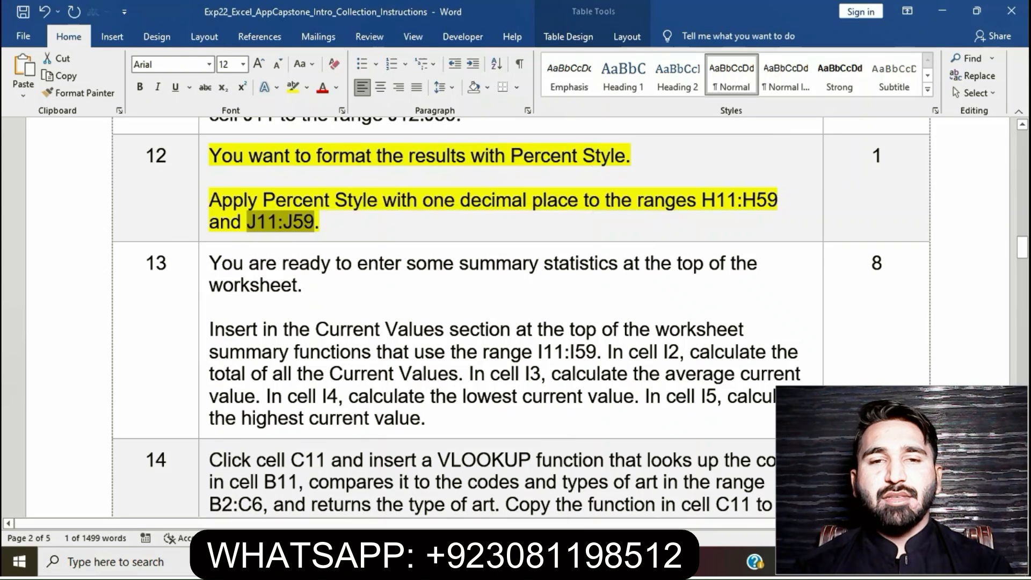
key("alt+Tab")
left_click(38, 138)
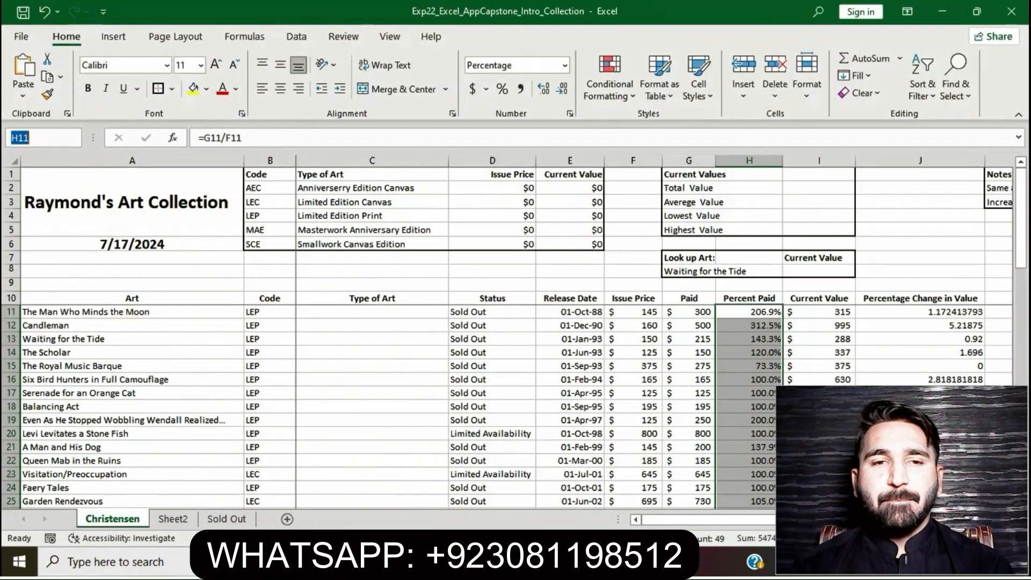
type("J11:J59")
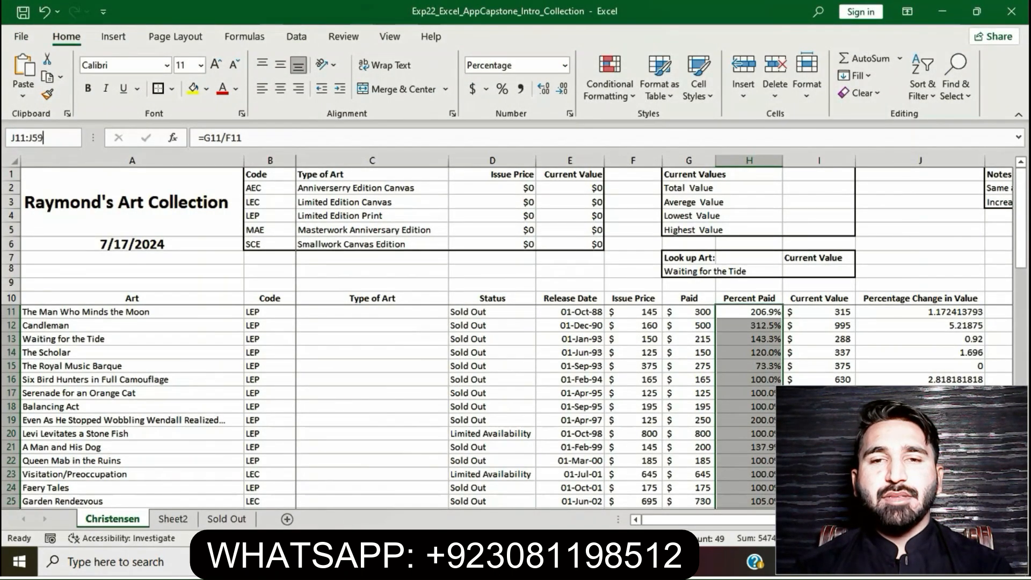
key("Return")
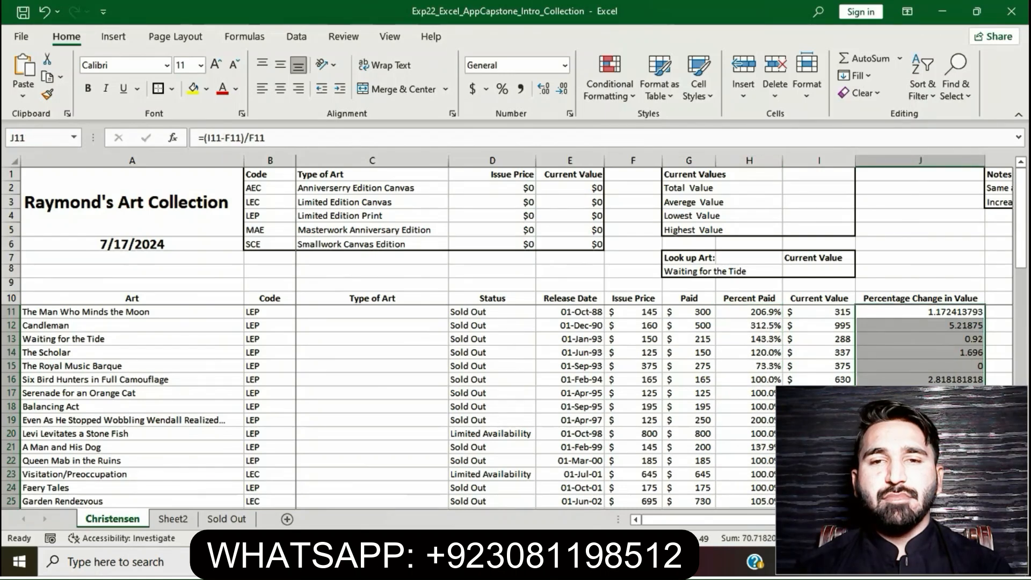
left_click(502, 89)
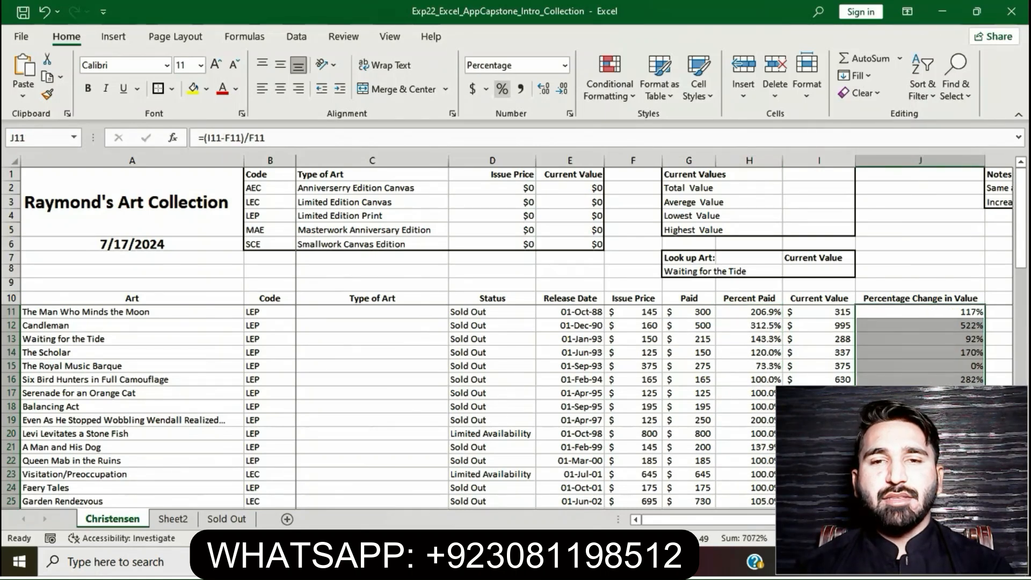
left_click(543, 89)
left_click(633, 433)
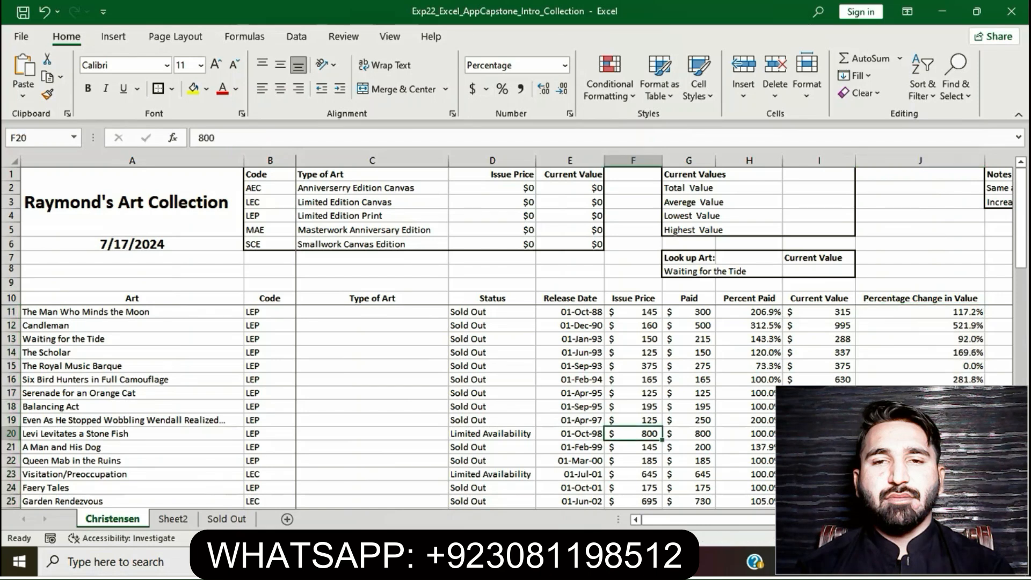
scroll(633, 434, "up", 4)
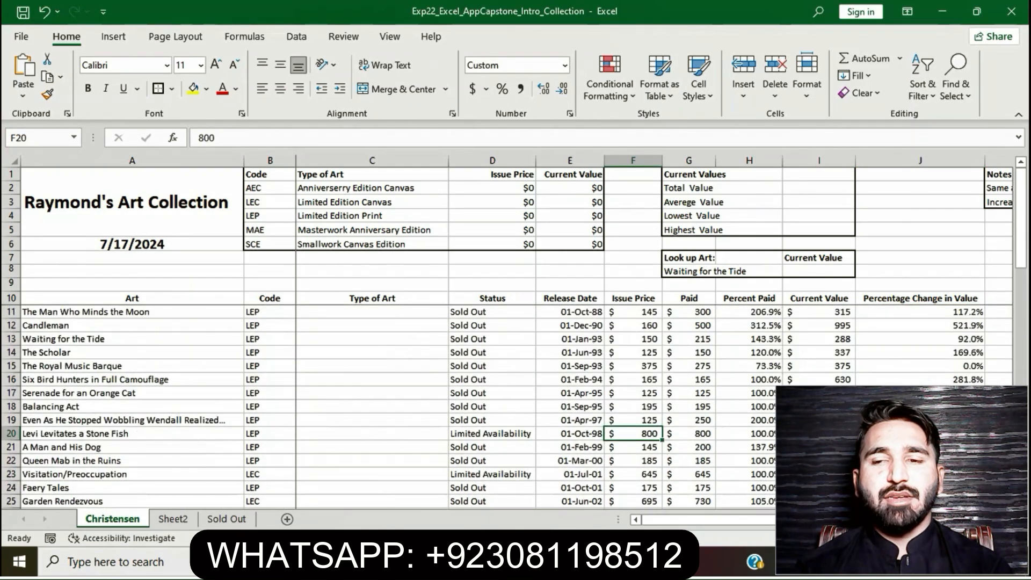
Switch back to the Word instructions and select the whole highlighted text of step 12.
key("alt+Tab")
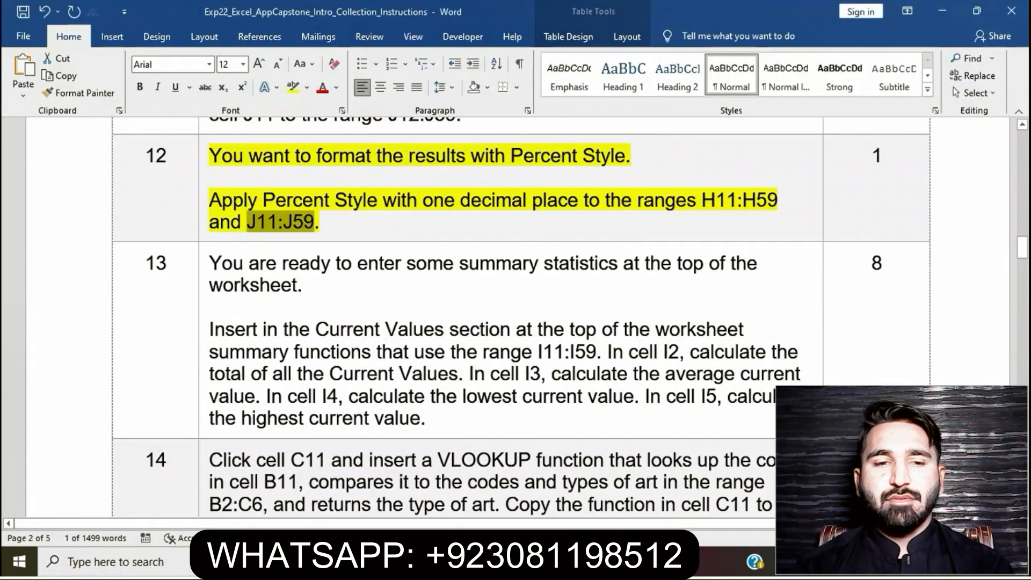
left_click(492, 199)
left_click(204, 167)
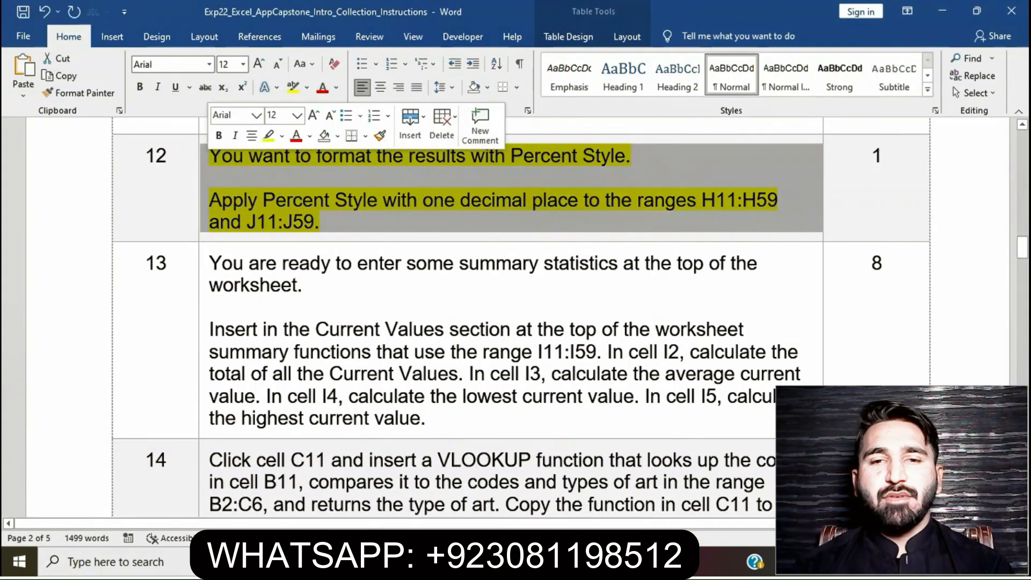